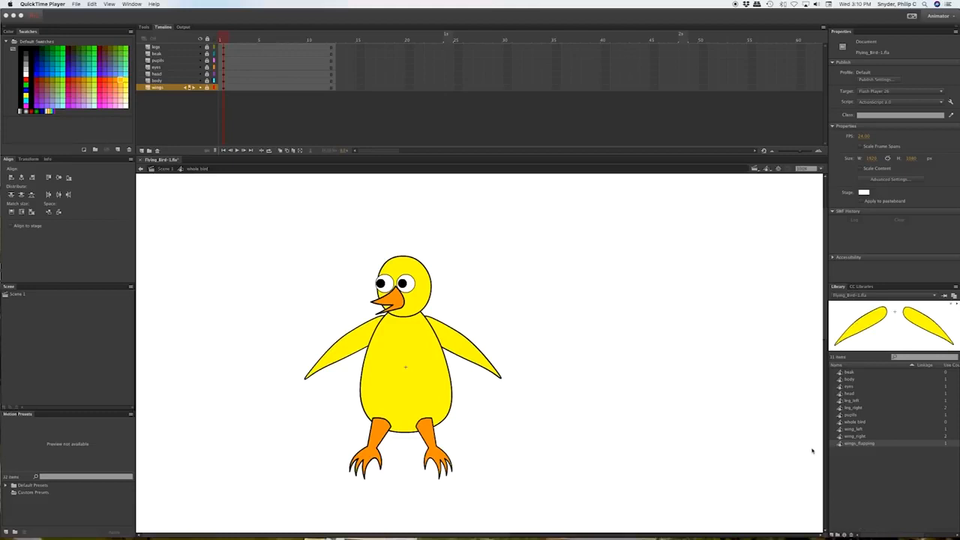
- Open the leg_left symbol from the library and enter its nested leg_right shape for editing
click(841, 403)
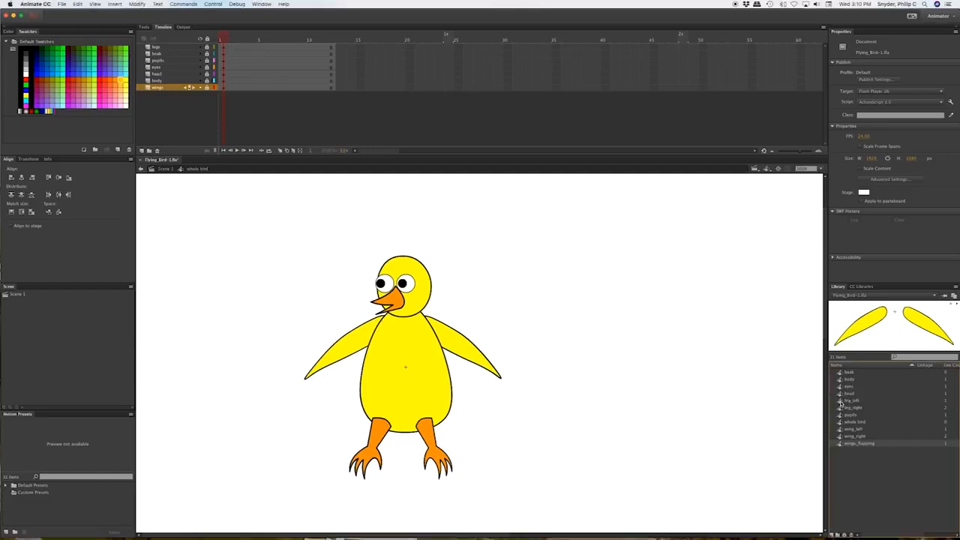
click(841, 402)
double_click(841, 403)
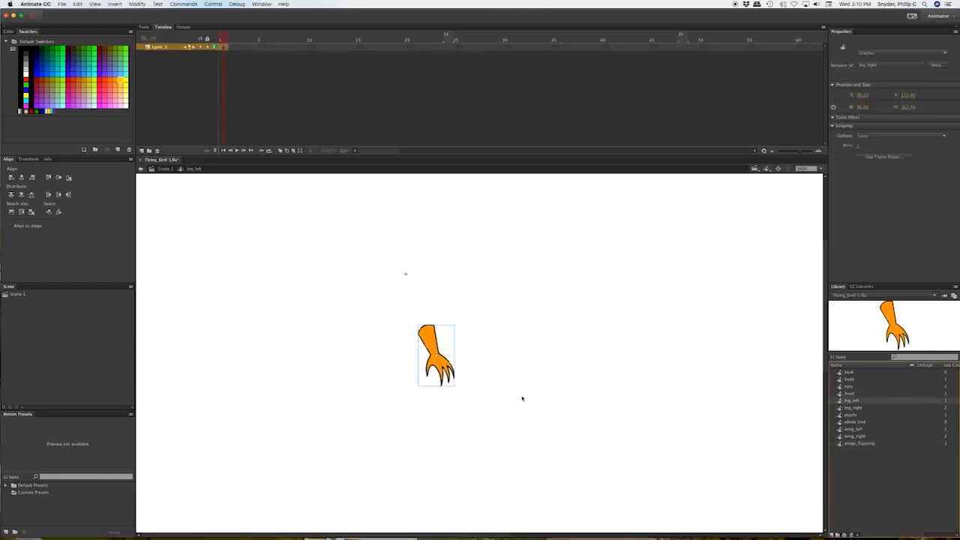
key(super+equal)
key(super+equal)
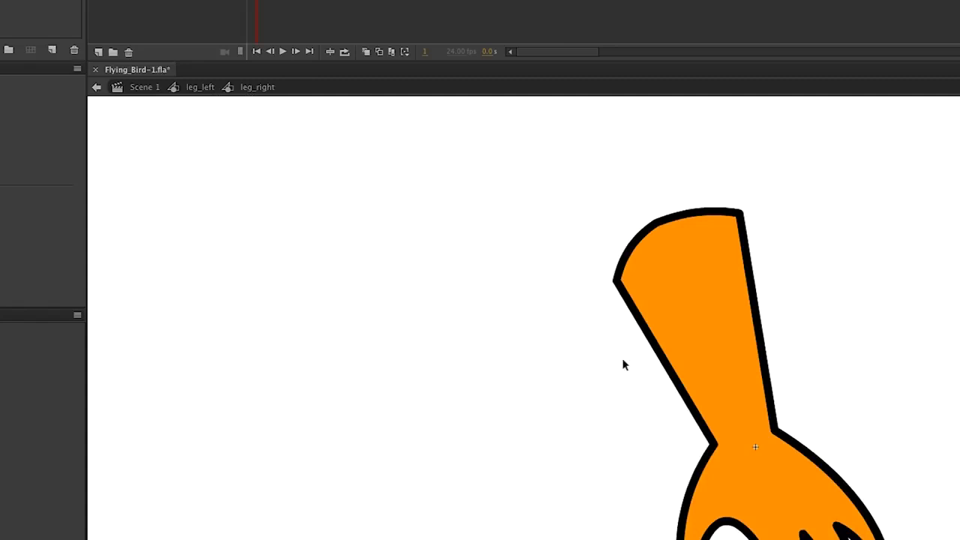
- Slim the leg by pulling both ankle corners and both upper leg corners inward
click(777, 444)
click(822, 421)
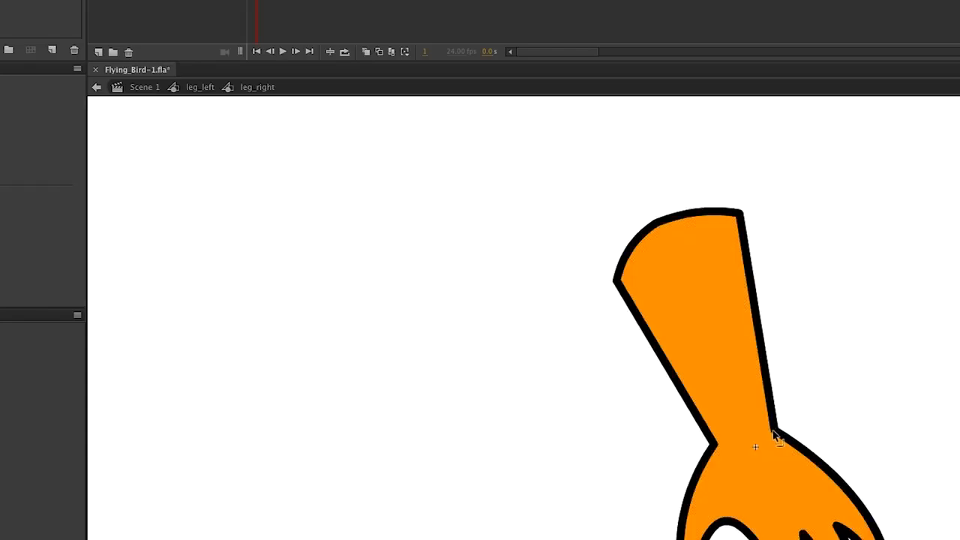
drag(776, 430, 771, 429)
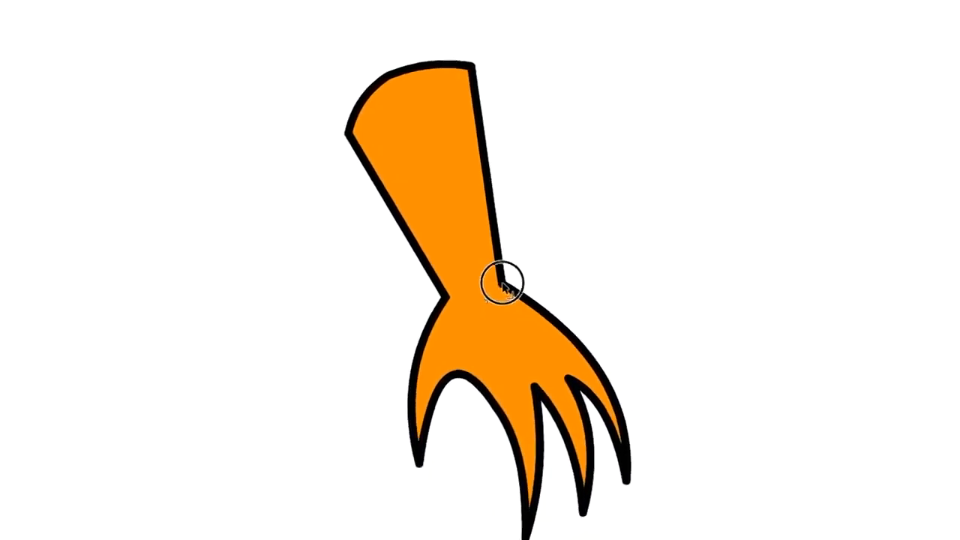
drag(502, 283, 495, 285)
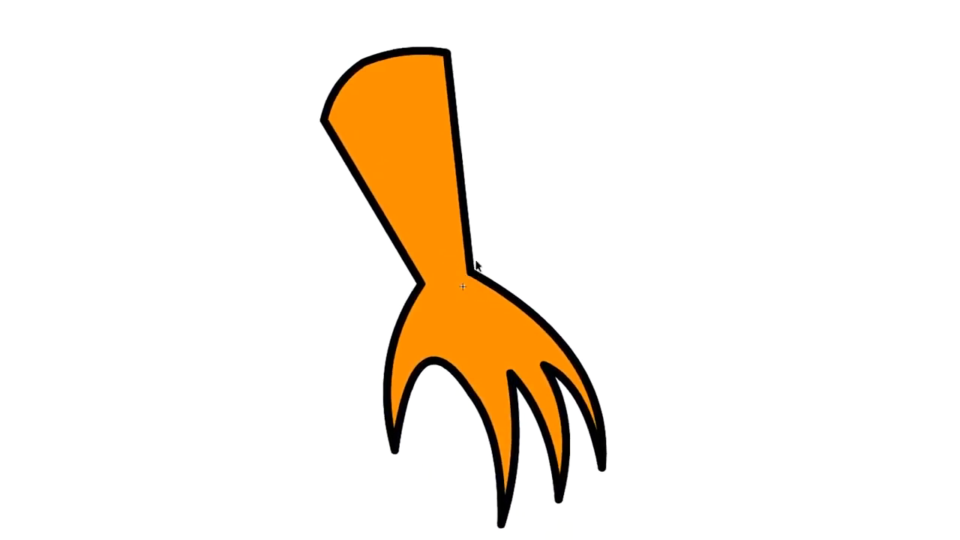
drag(472, 66, 424, 75)
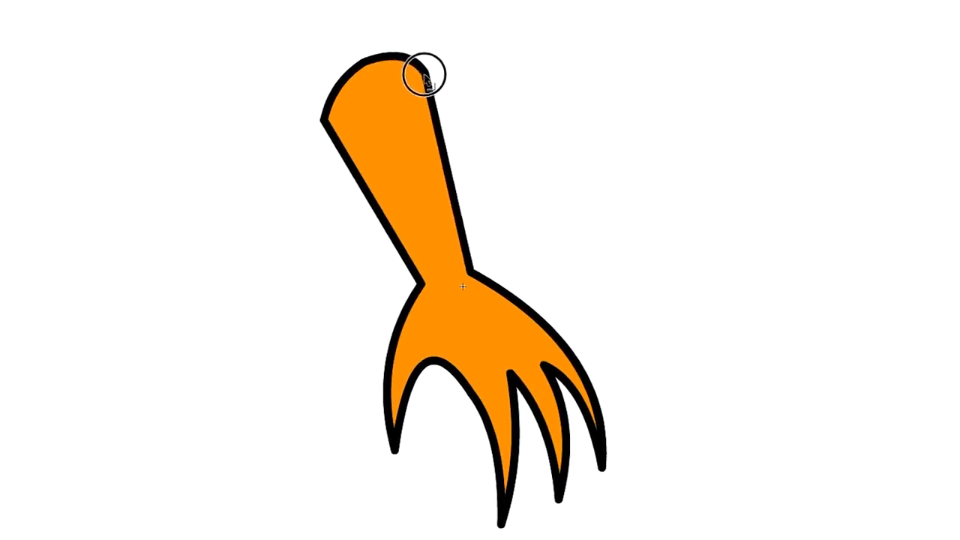
drag(322, 123, 338, 103)
drag(428, 281, 440, 282)
click(352, 90)
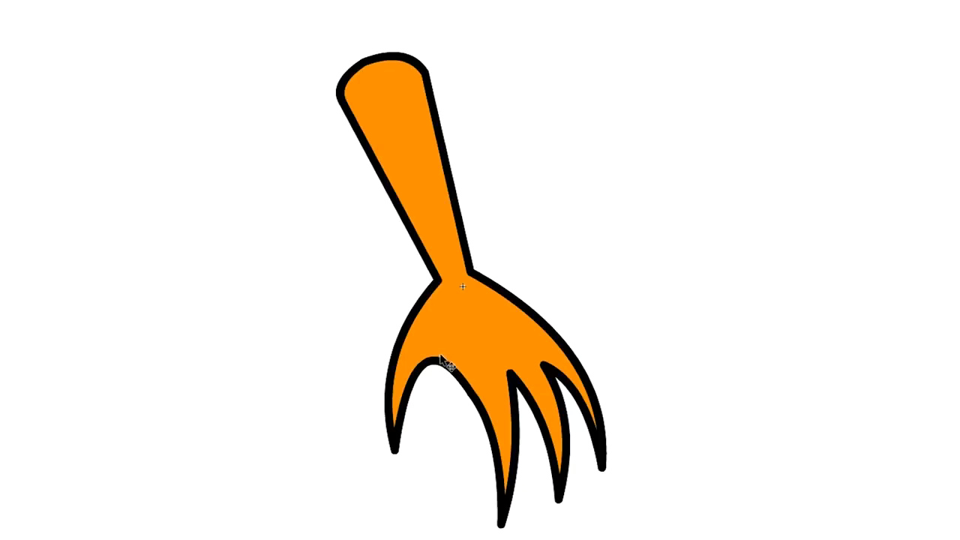
- Narrow and smooth the leg's rounded upper end by adjusting its anchor points and curve handles
click(342, 96)
click(365, 60)
click(351, 72)
drag(350, 73, 354, 66)
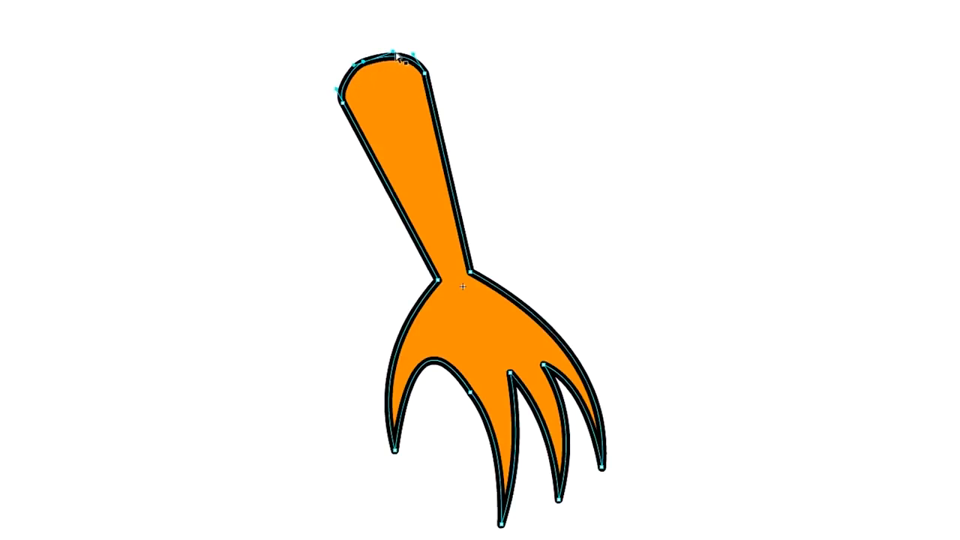
click(379, 57)
drag(377, 57, 375, 56)
click(425, 74)
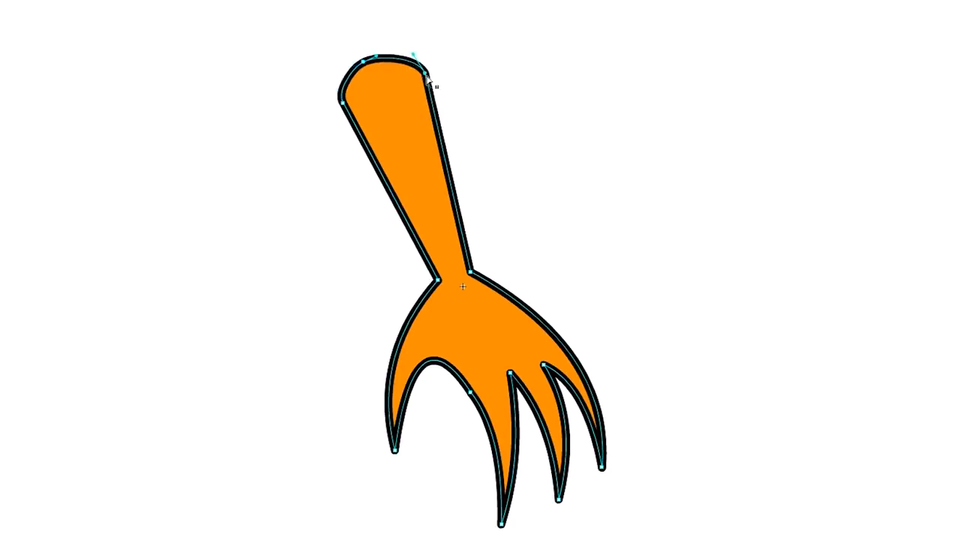
drag(426, 73, 411, 75)
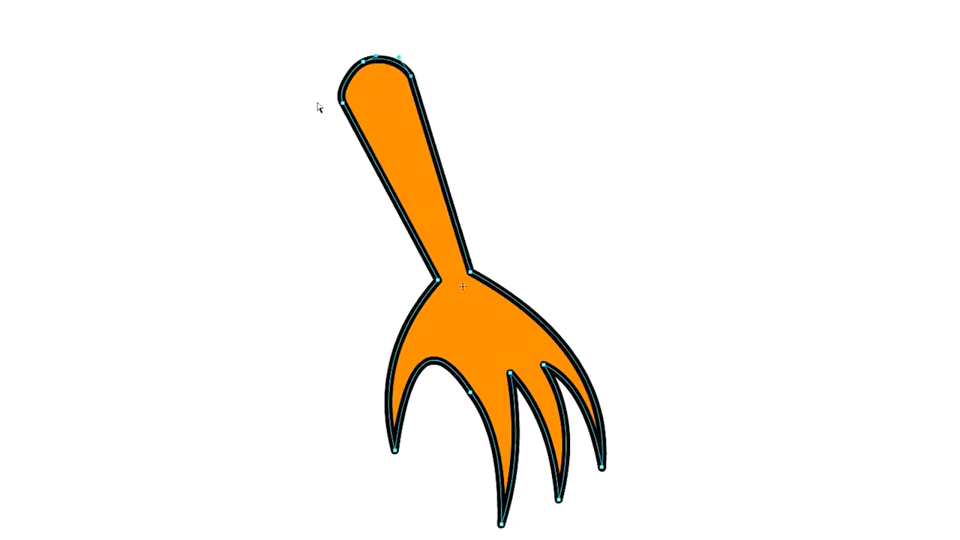
click(350, 98)
drag(351, 99, 350, 97)
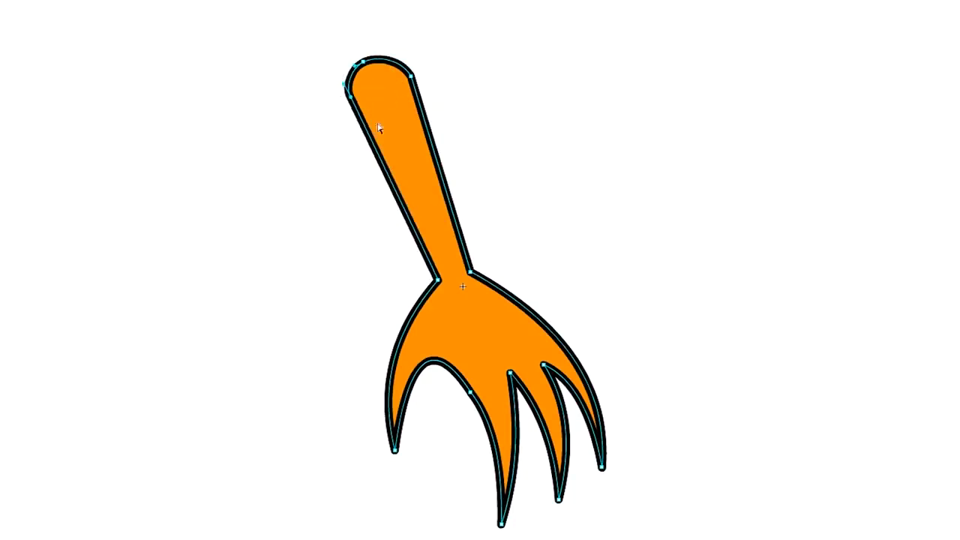
- Lower the ankle anchor points to lengthen the leg and move the notch between the toes up
drag(437, 284, 478, 292)
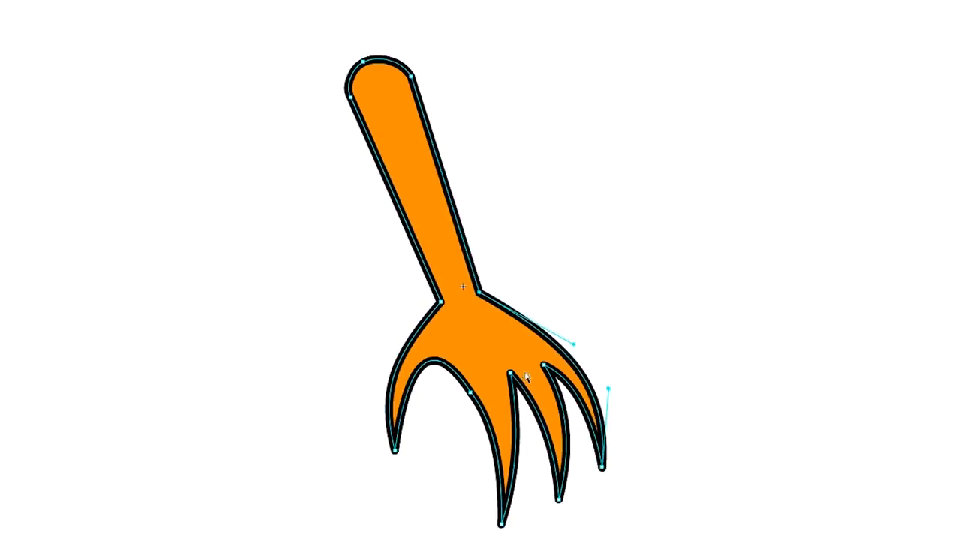
mouse_move(511, 373)
mouse_down()
mouse_move(492, 369)
mouse_move(523, 361)
mouse_up()
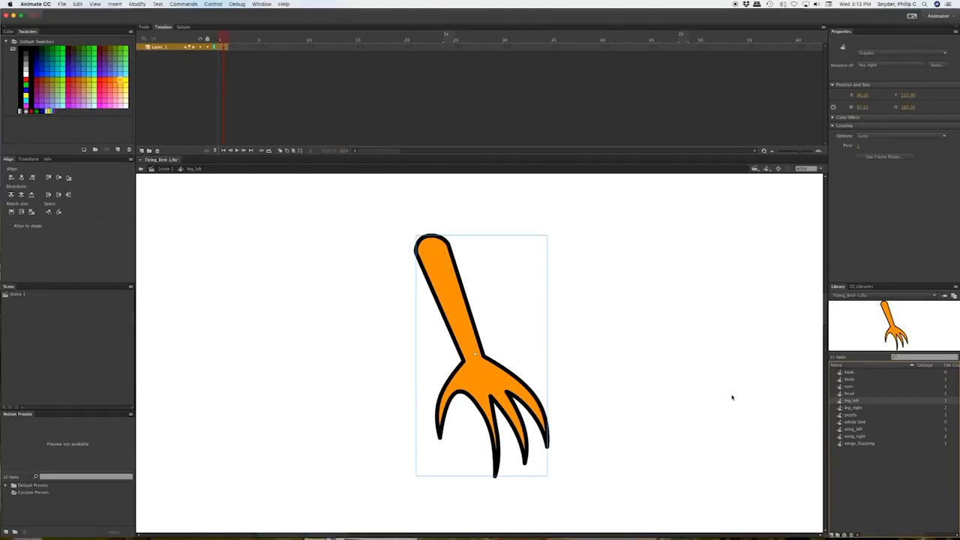
- Examine the reshaped leg in the leg_right symbol and on the complete character in the whole bird symbol
click(840, 410)
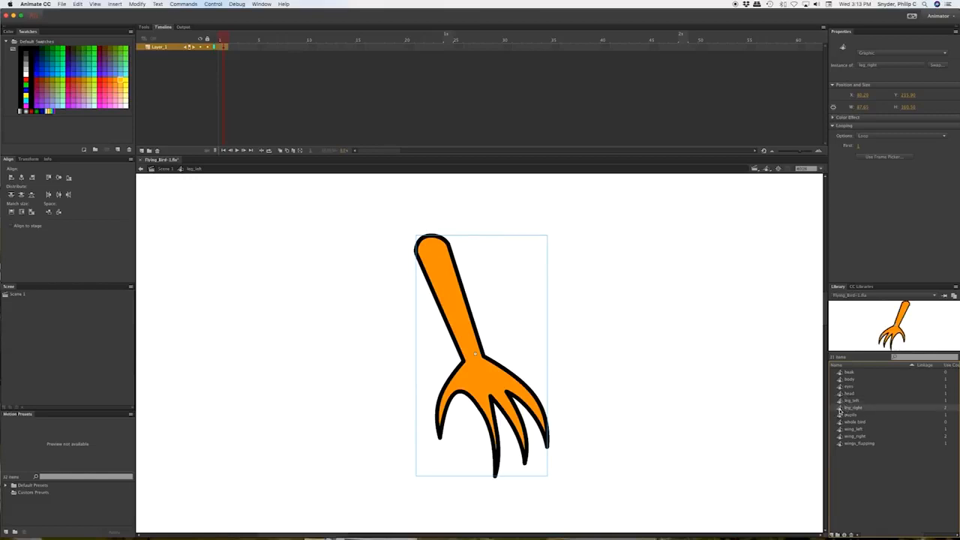
double_click(840, 410)
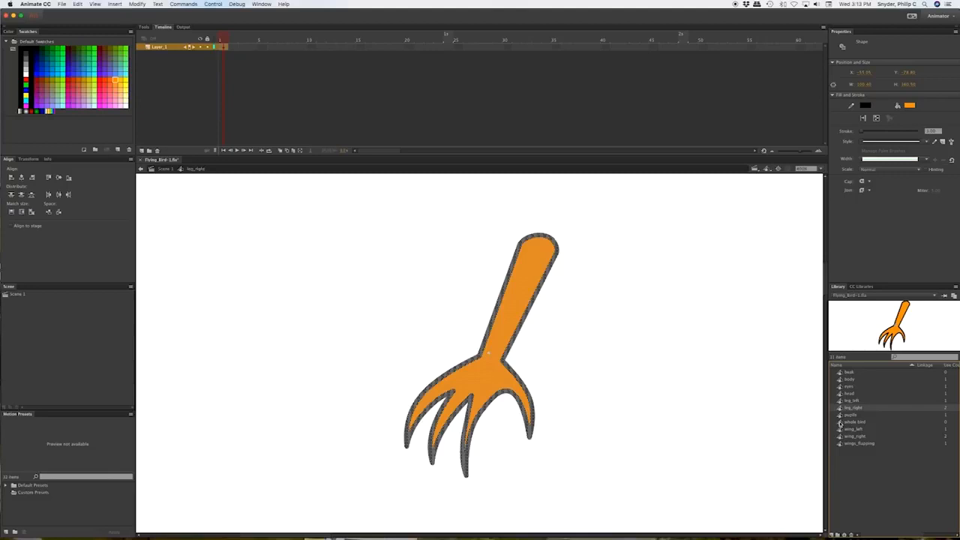
double_click(840, 423)
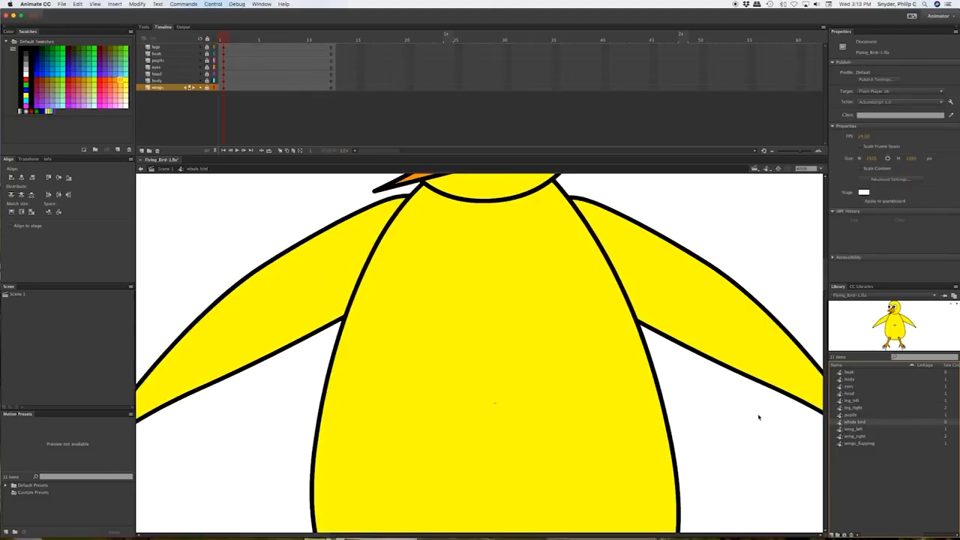
key(super+minus)
key(super+minus)
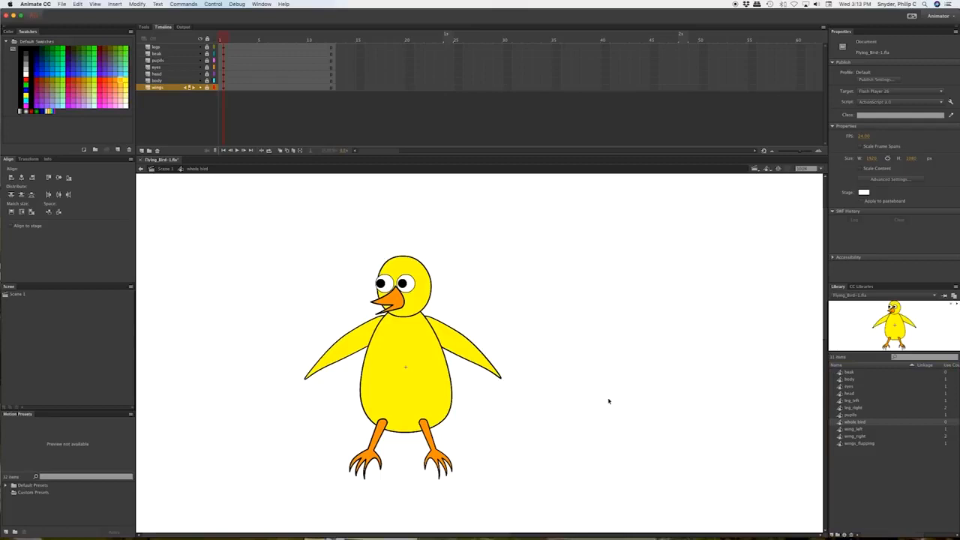
mouse_move(219, 36)
mouse_down()
mouse_move(329, 38)
mouse_move(222, 38)
mouse_up()
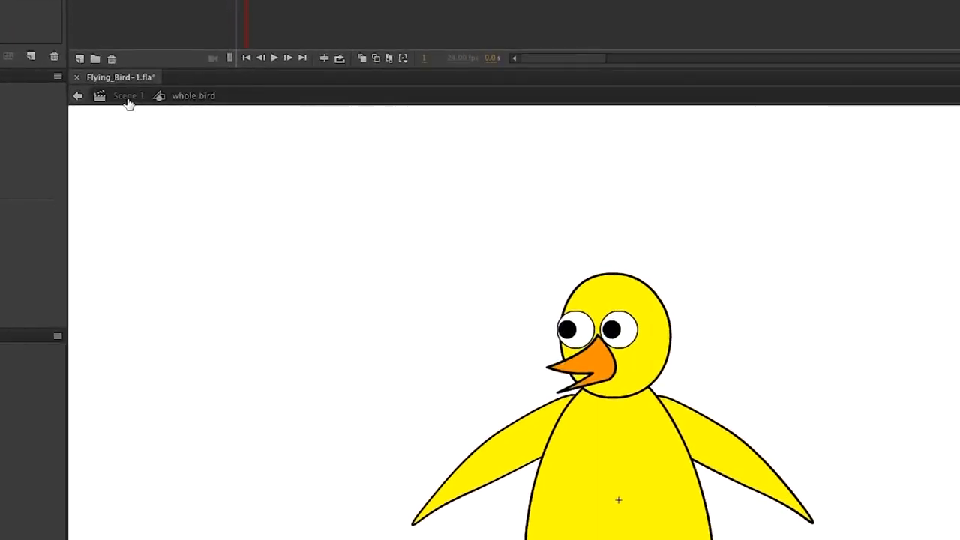
- Return to Scene 1 and add two new layers above Layer_1
click(128, 96)
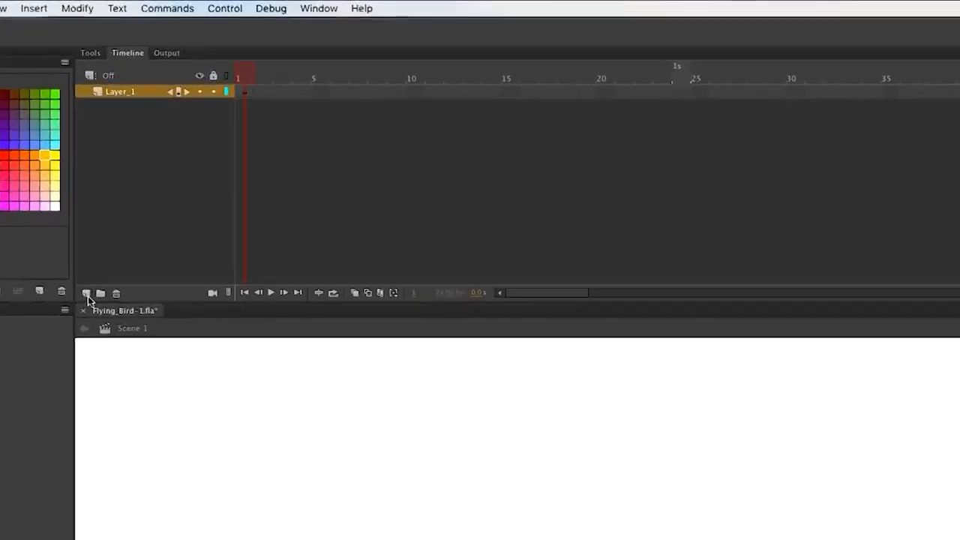
click(87, 295)
click(87, 295)
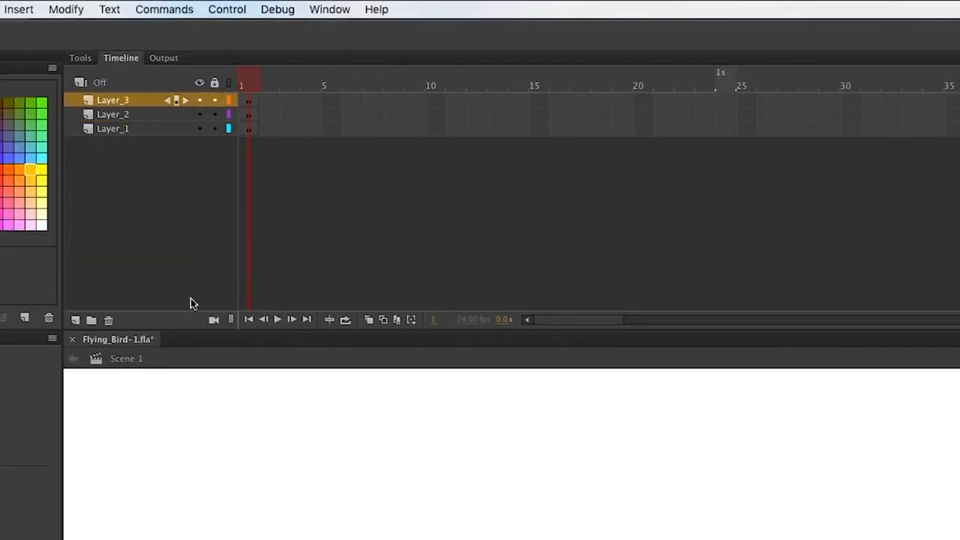
- Rename Layer_1 as sky
double_click(114, 129)
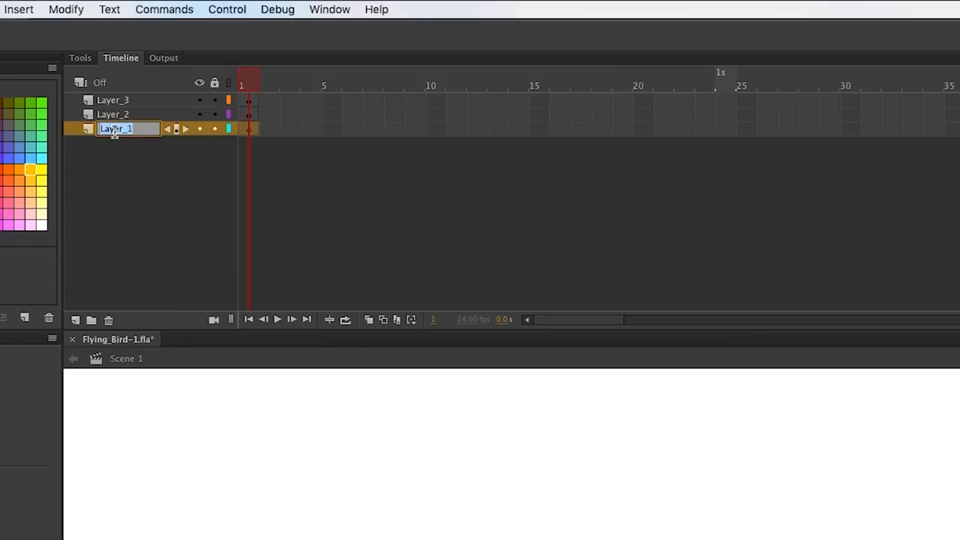
text(sky)
key(Return)
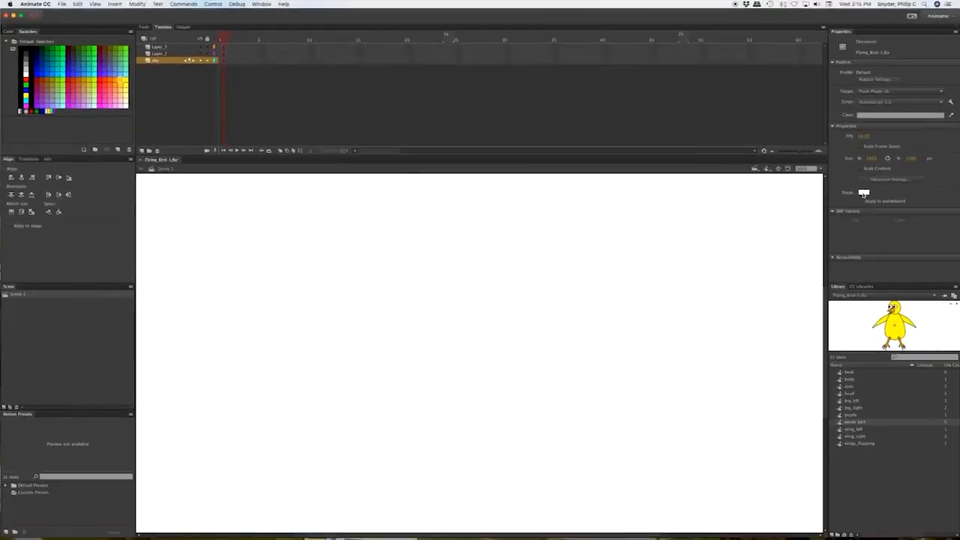
- Try #33CCFF as the stage color and set it back to white, #FFFFFF
click(864, 192)
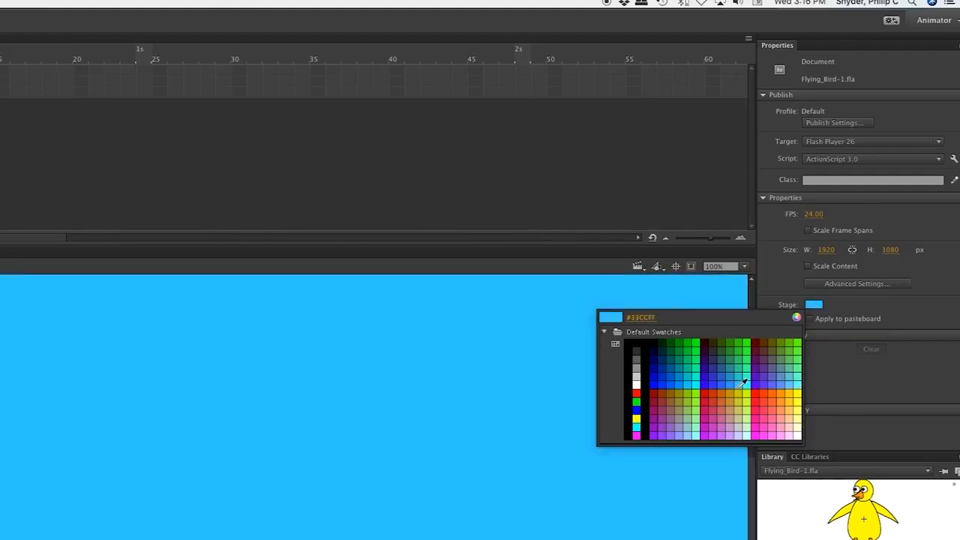
click(741, 383)
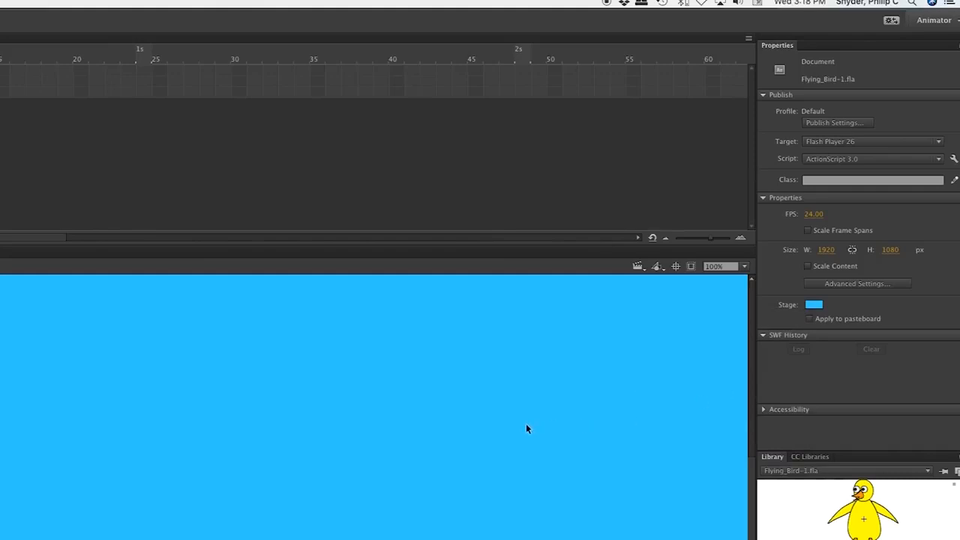
click(814, 304)
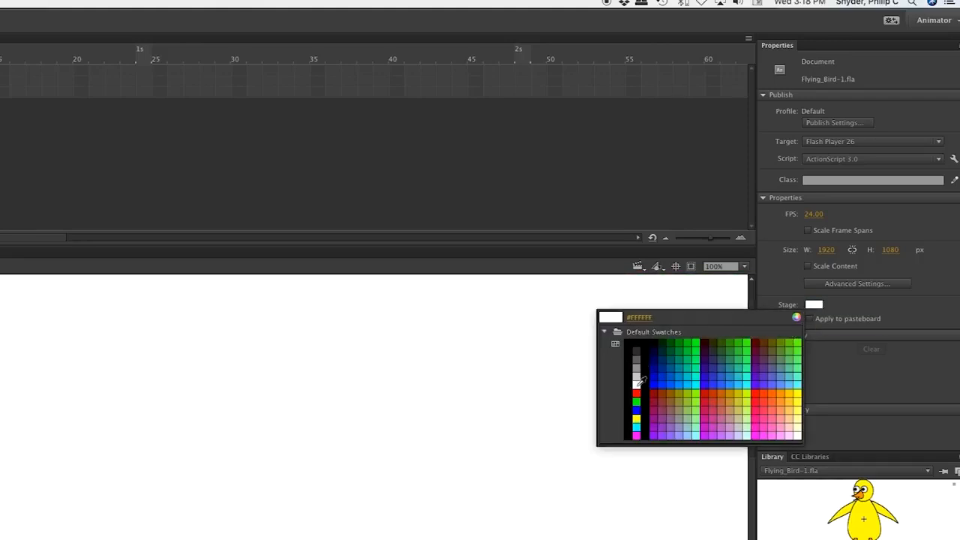
click(636, 385)
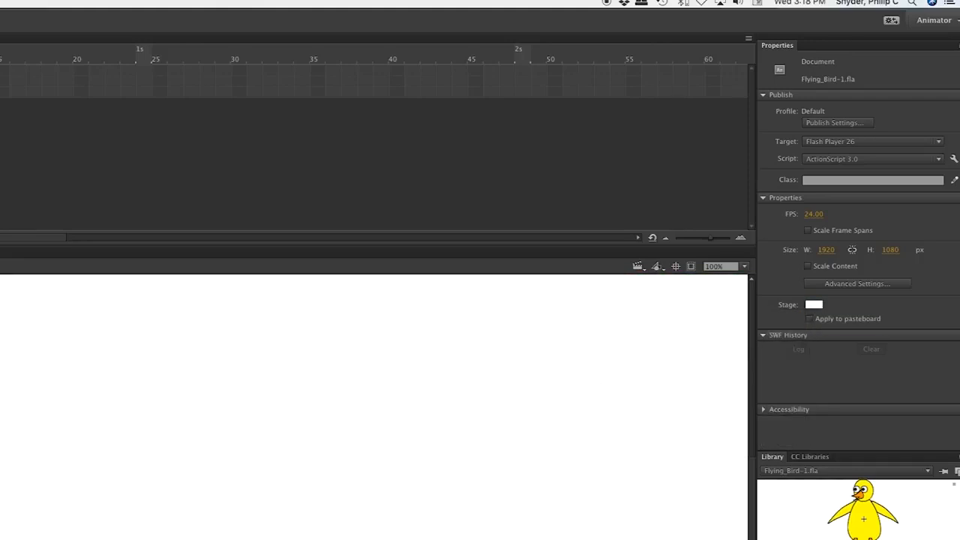
- Select the sky layer and choose the white-to-black linear gradient swatch as the fill
click(163, 62)
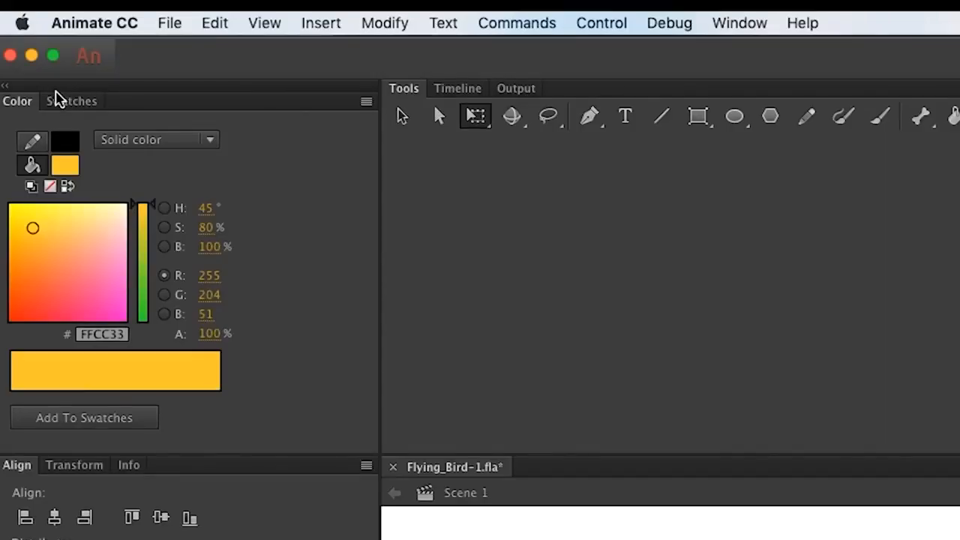
click(27, 31)
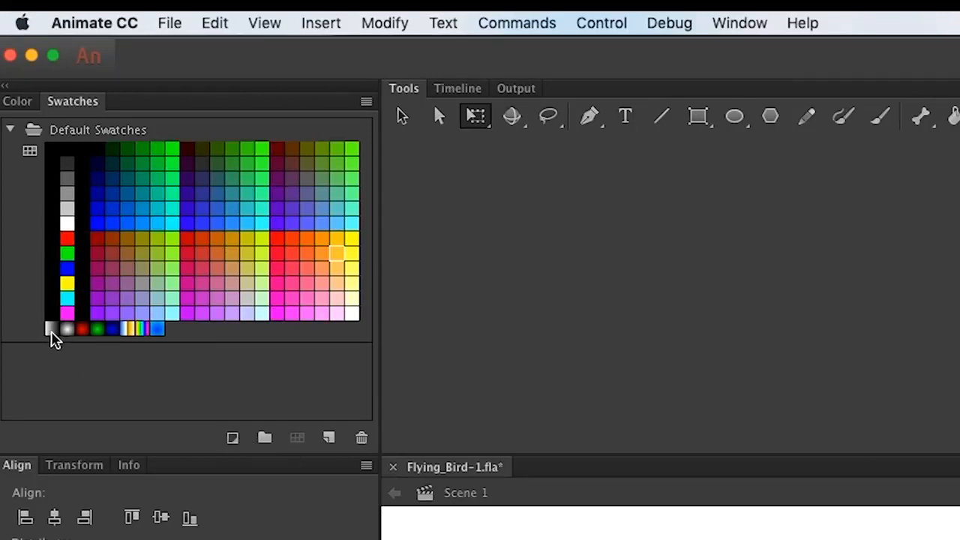
click(51, 330)
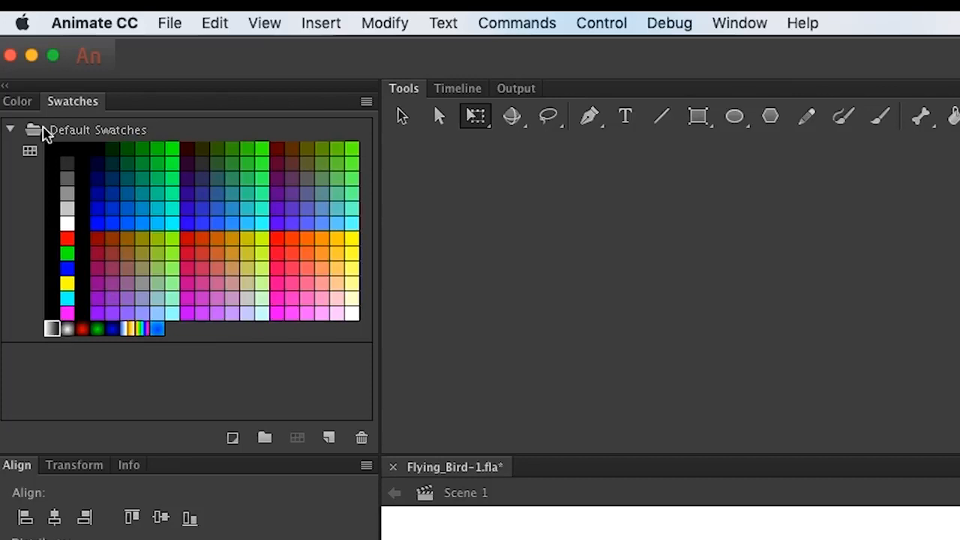
click(15, 102)
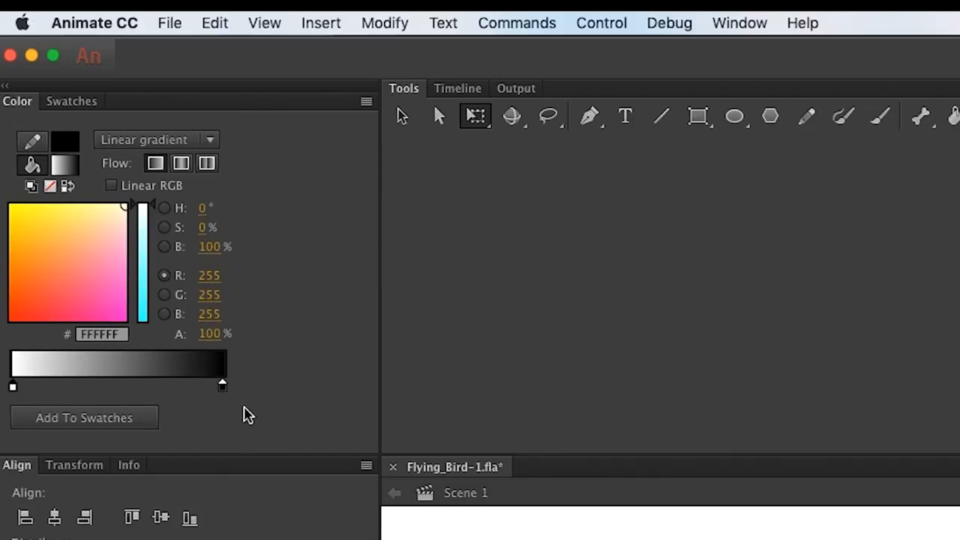
- Recolor the gradient fill from light blue #48CAFA at the start to dark blue #0026F3 at the end
click(222, 387)
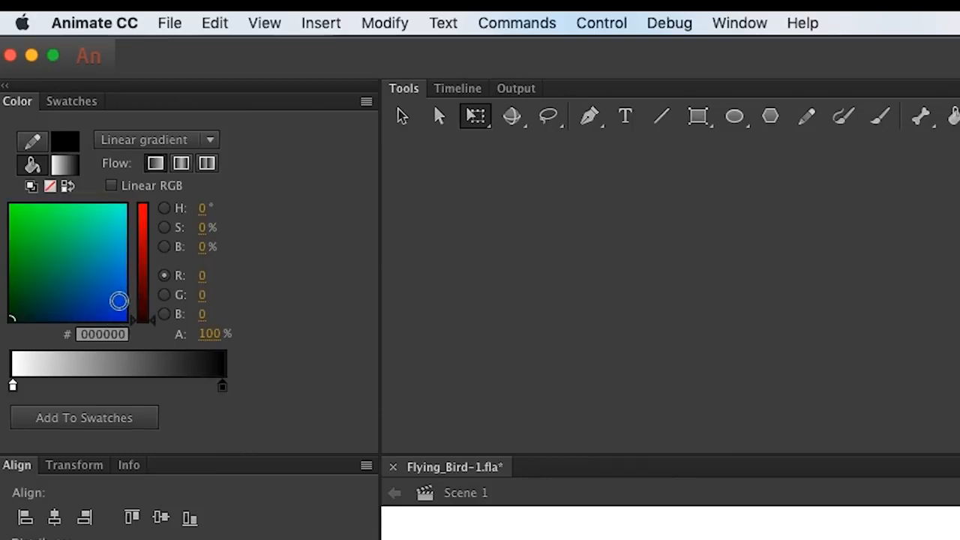
click(120, 302)
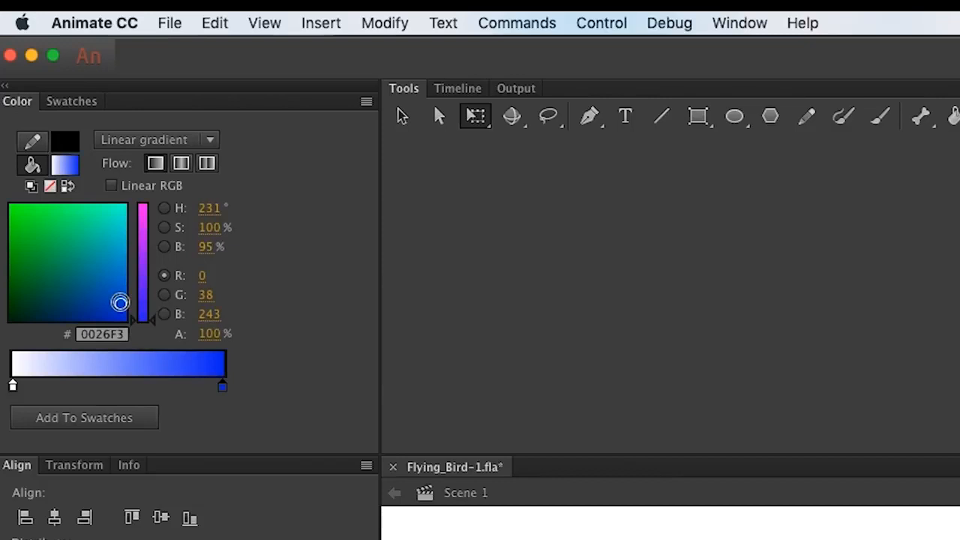
click(13, 386)
click(120, 208)
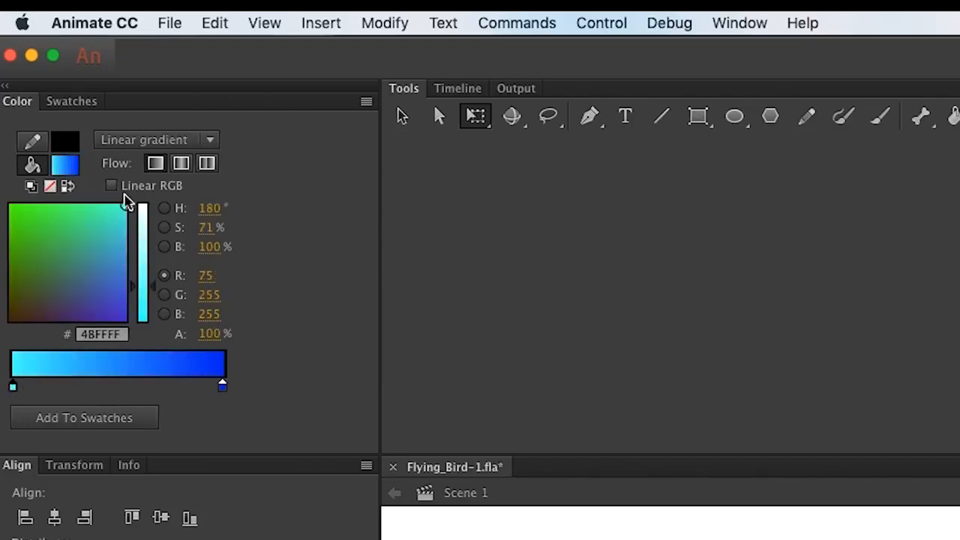
drag(120, 208, 122, 229)
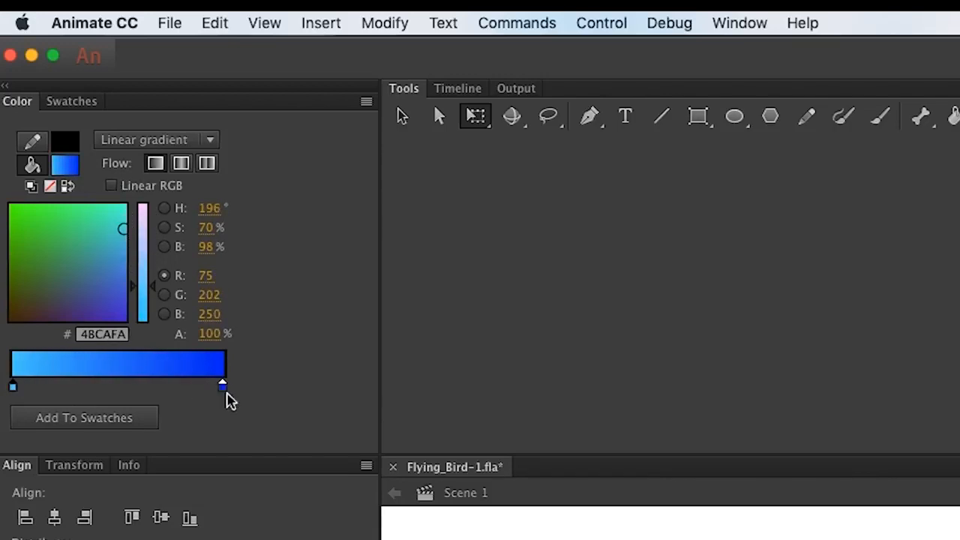
- Change the gradient's dark end color to #005FF9 and save the blue gradient as a swatch
click(223, 387)
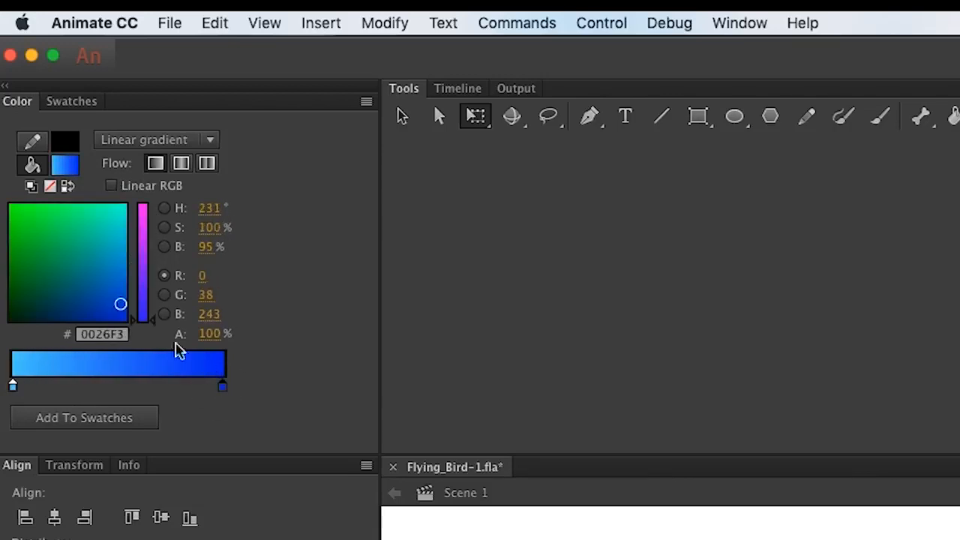
drag(124, 303, 123, 278)
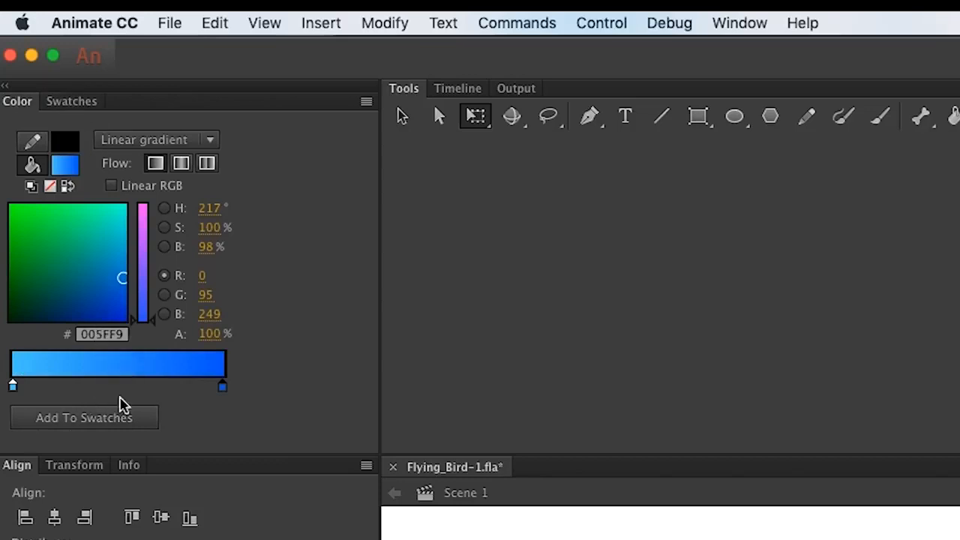
click(113, 418)
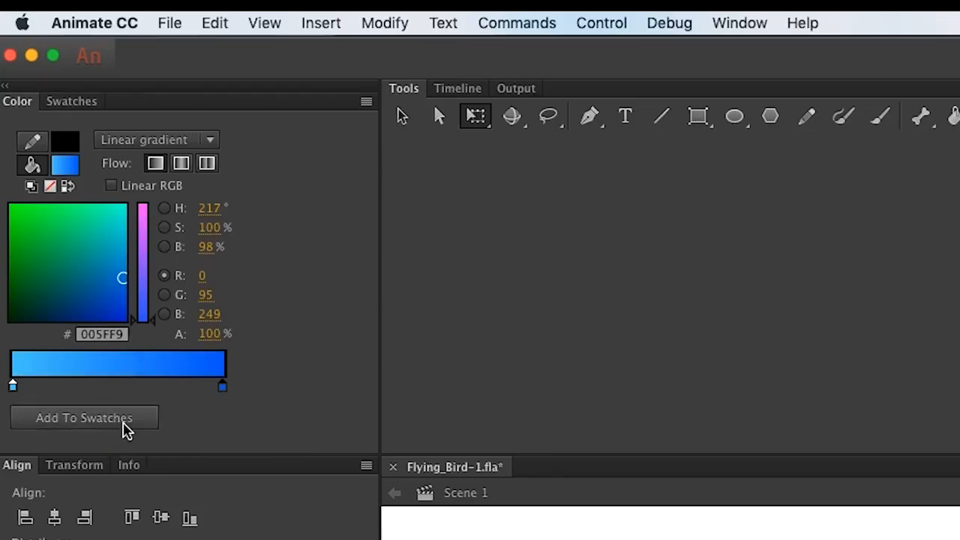
click(81, 107)
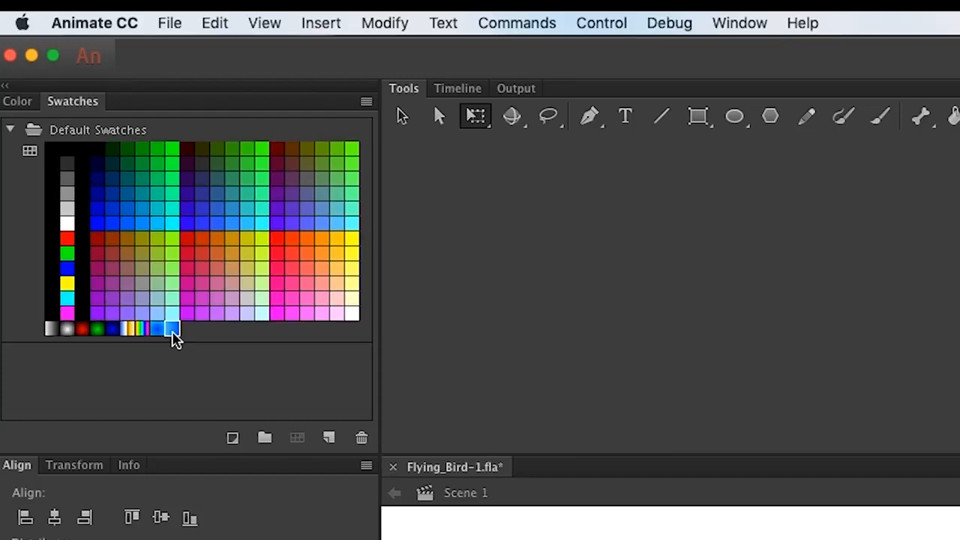
- Draw a gradient-filled rectangle of about 1915 × 982 px across the stage with the Rectangle tool
drag(699, 117, 750, 120)
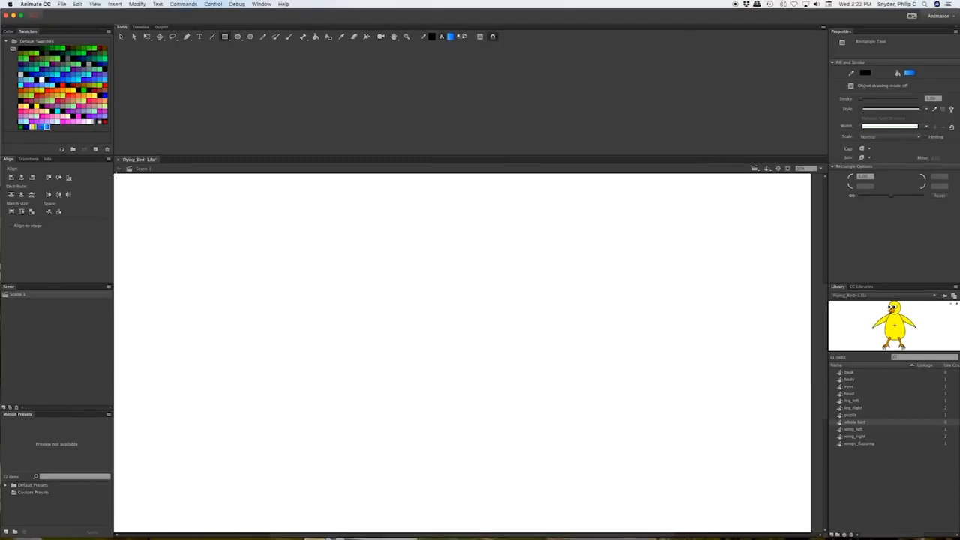
drag(116, 176, 819, 537)
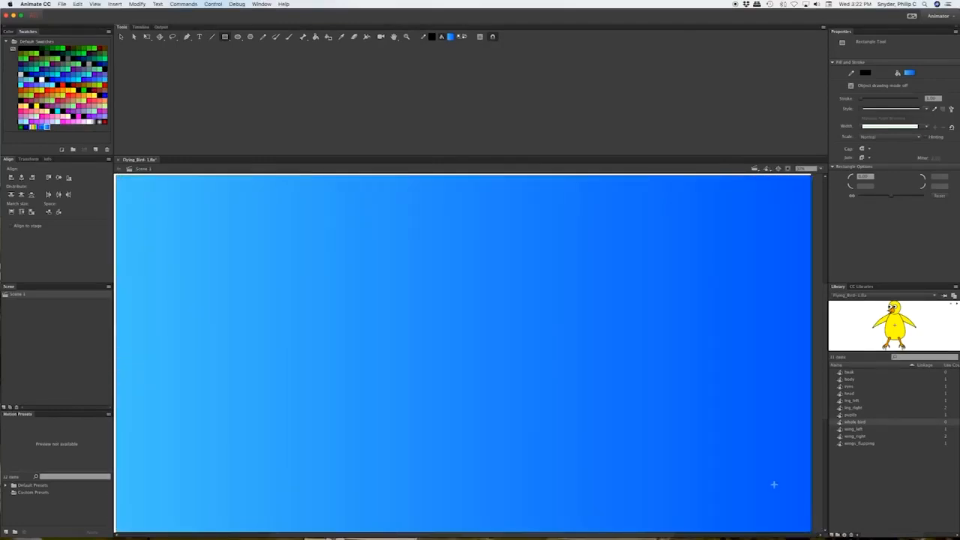
click(819, 168)
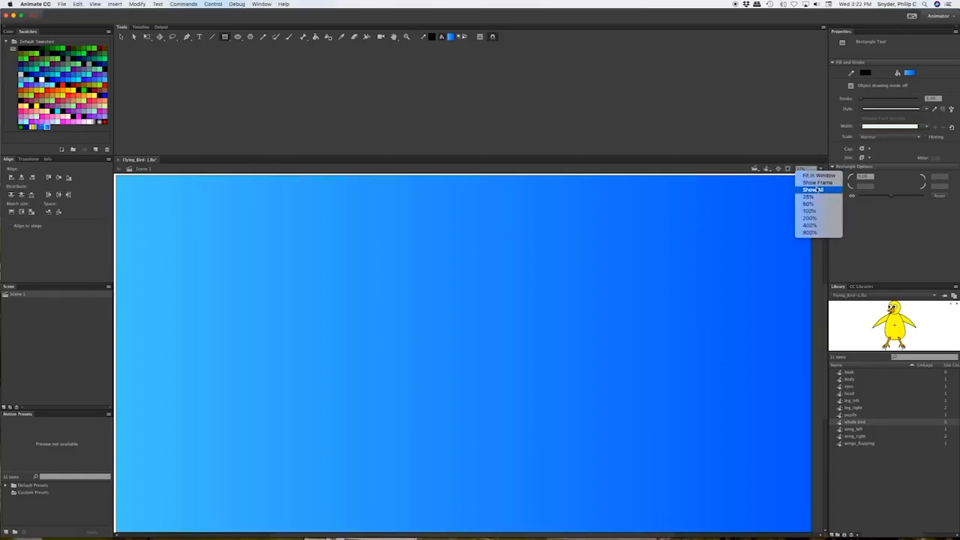
click(813, 190)
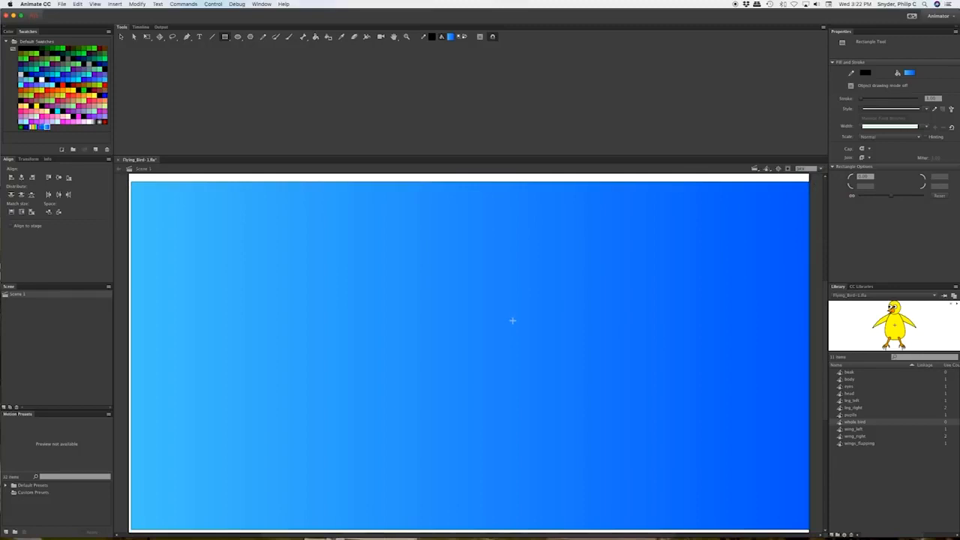
- Rotate the sky rectangle's fill 90° counterclockwise so its dark blue end is at the top
key(v)
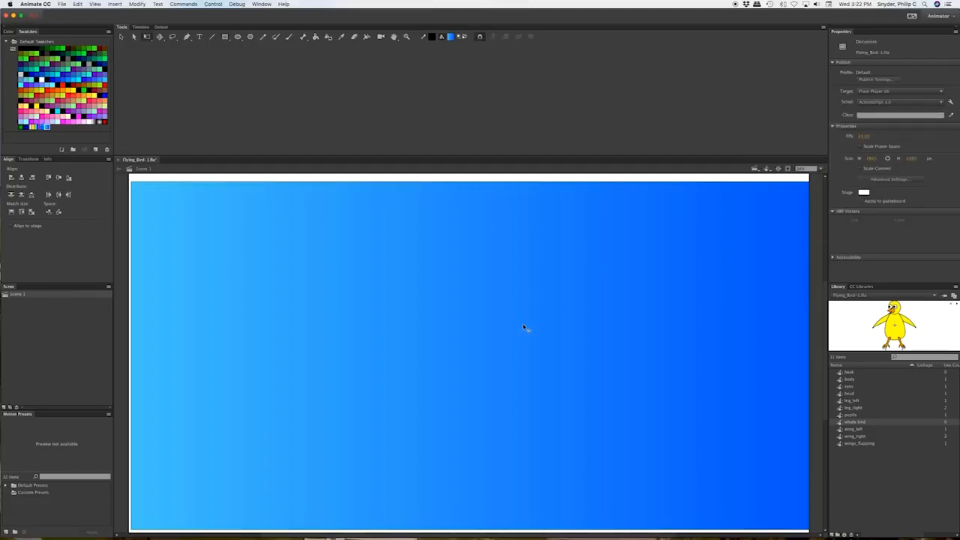
click(525, 328)
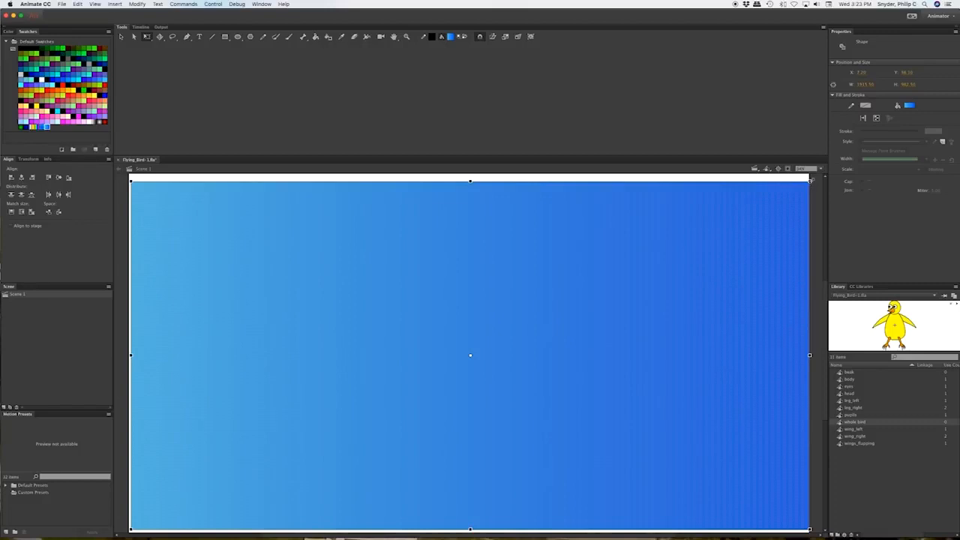
key(super+minus)
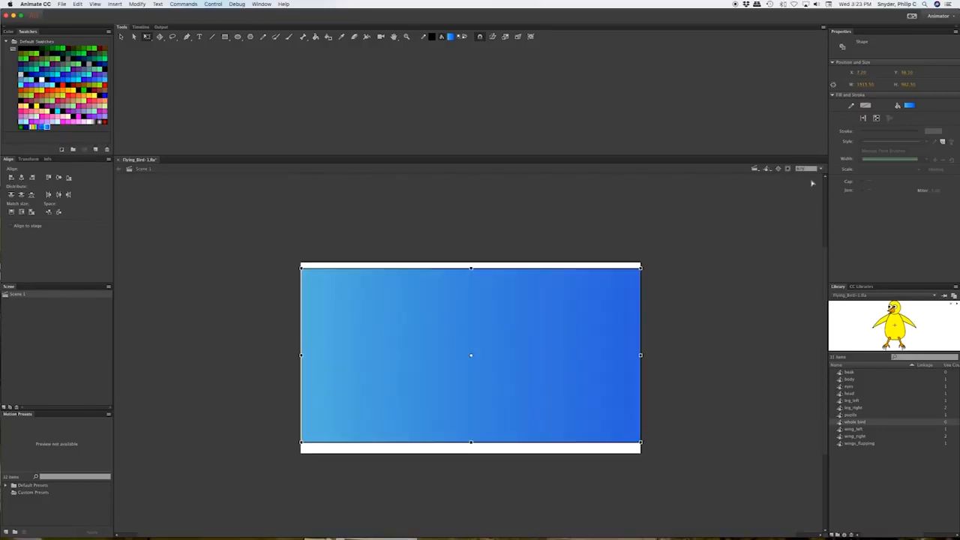
click(646, 270)
drag(646, 270, 398, 200)
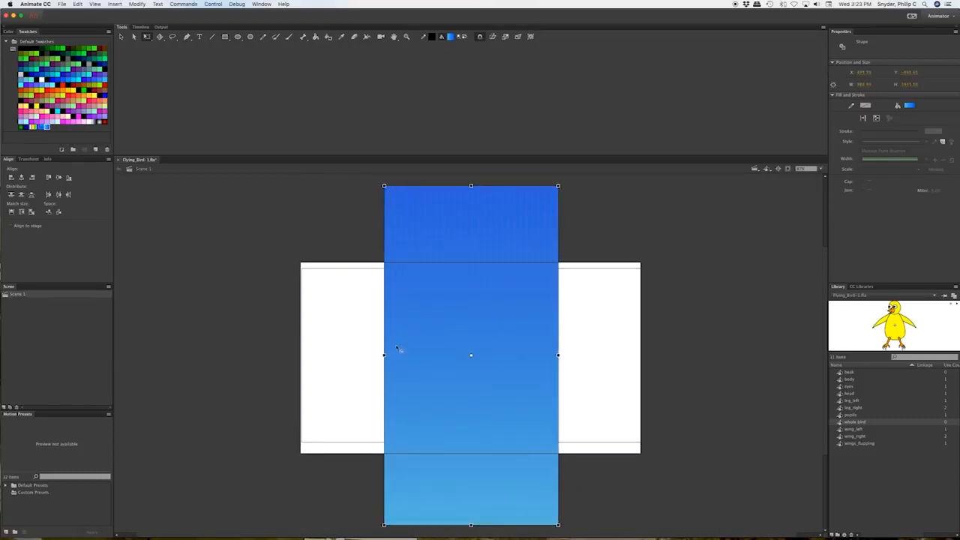
- Stretch the rotated sky rectangle to the stage's width and height and nudge it left over the stage edge
drag(384, 355, 300, 338)
drag(471, 186, 475, 263)
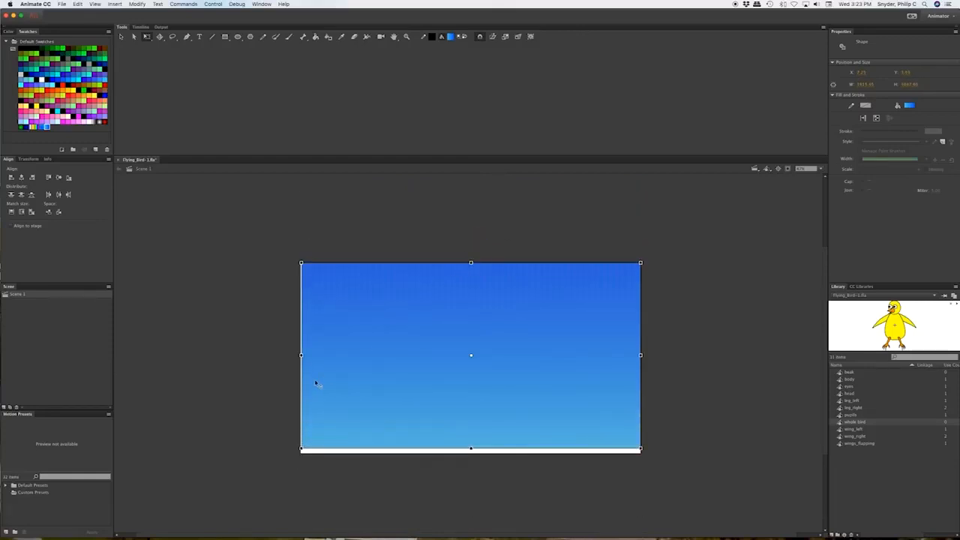
drag(301, 355, 300, 358)
drag(471, 448, 471, 453)
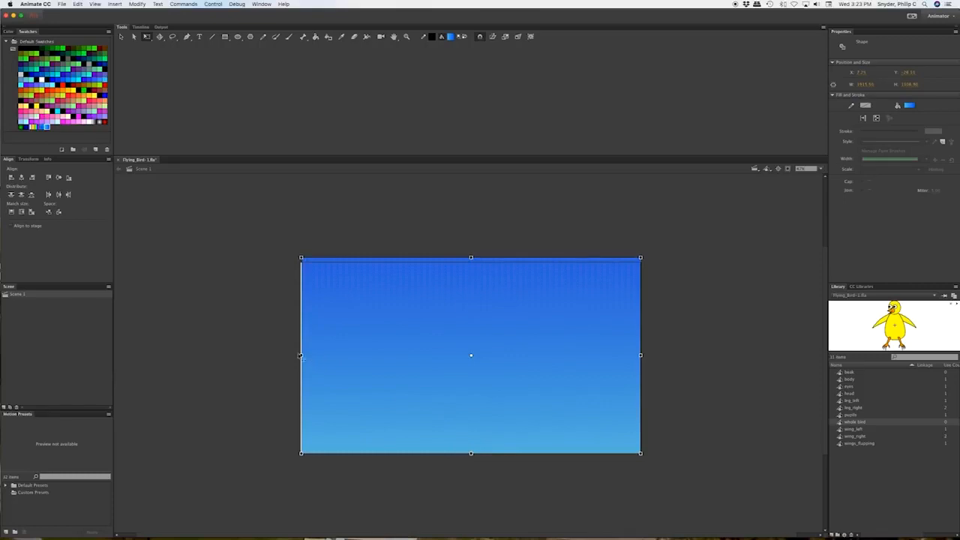
key(Left)
key(Left)
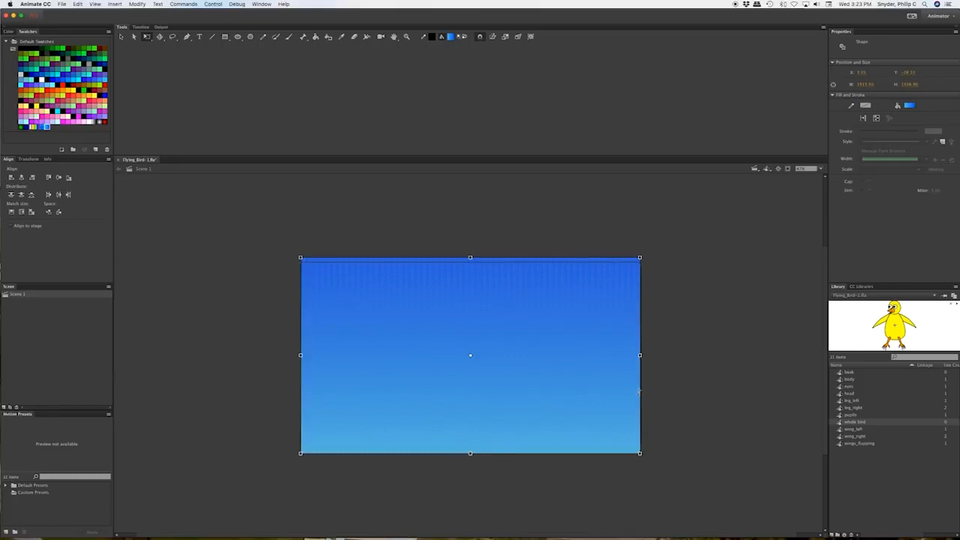
- Widen the sky rectangle symmetrically until it extends slightly past both side edges of the stage
click(820, 169)
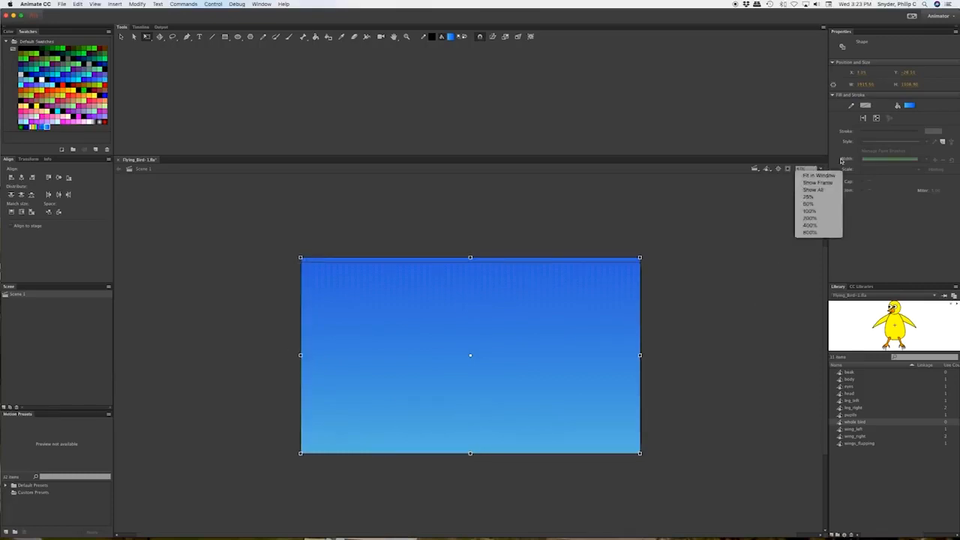
click(817, 175)
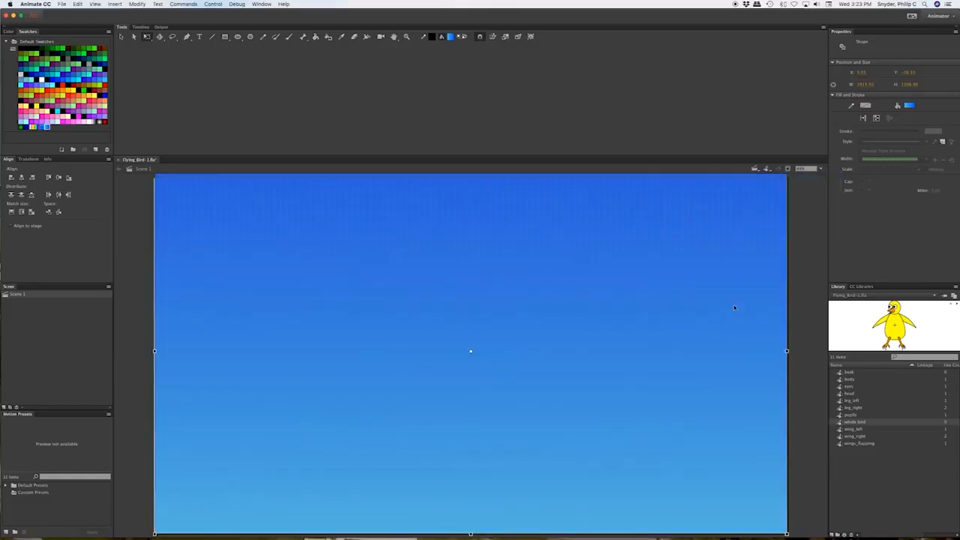
click(800, 314)
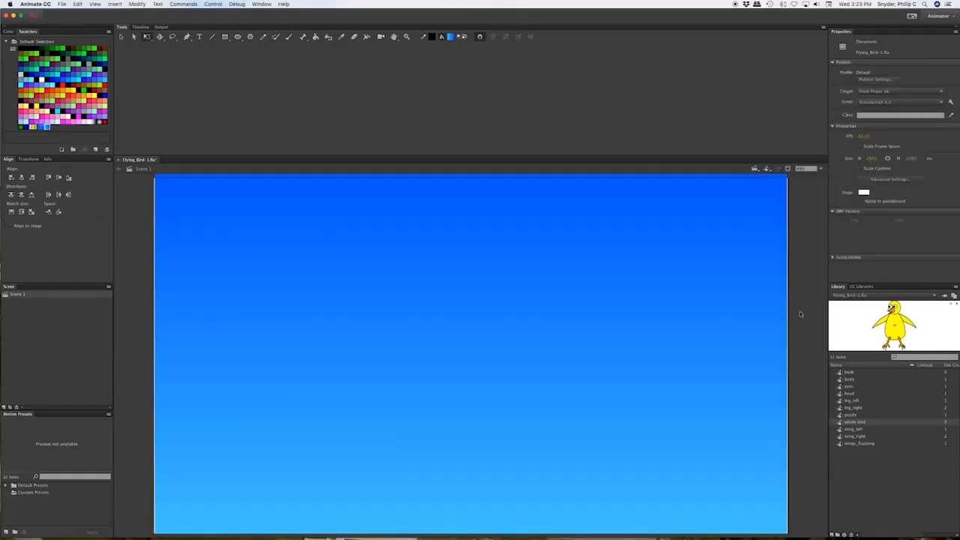
click(516, 355)
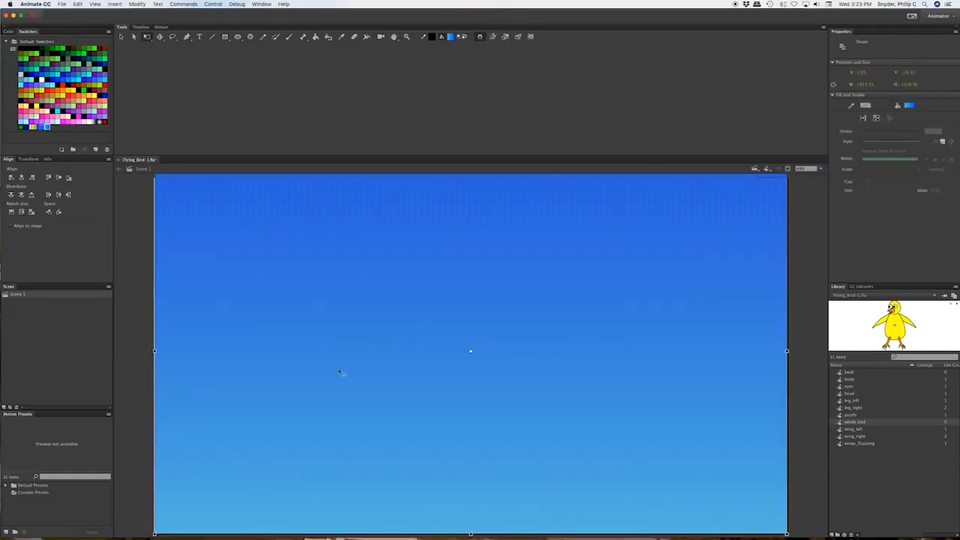
drag(152, 353, 149, 351)
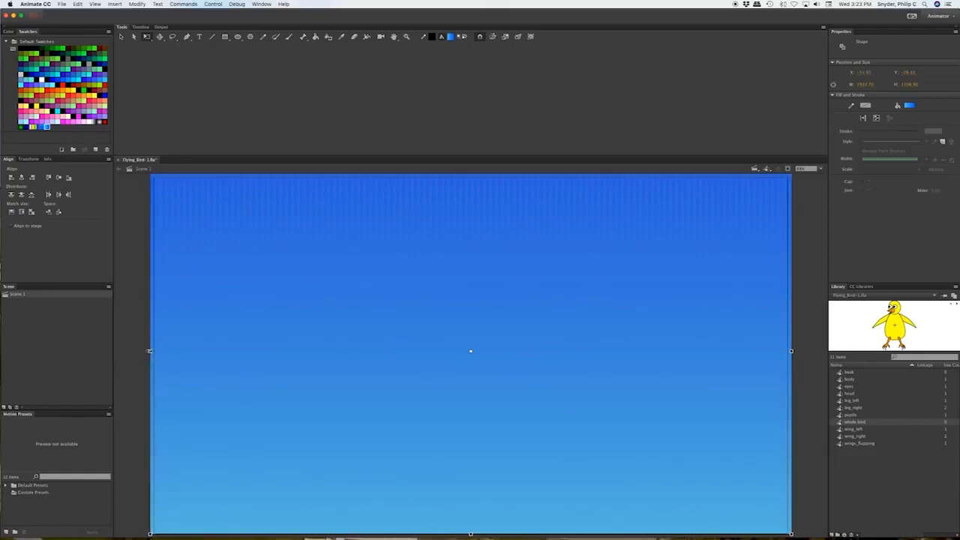
click(801, 398)
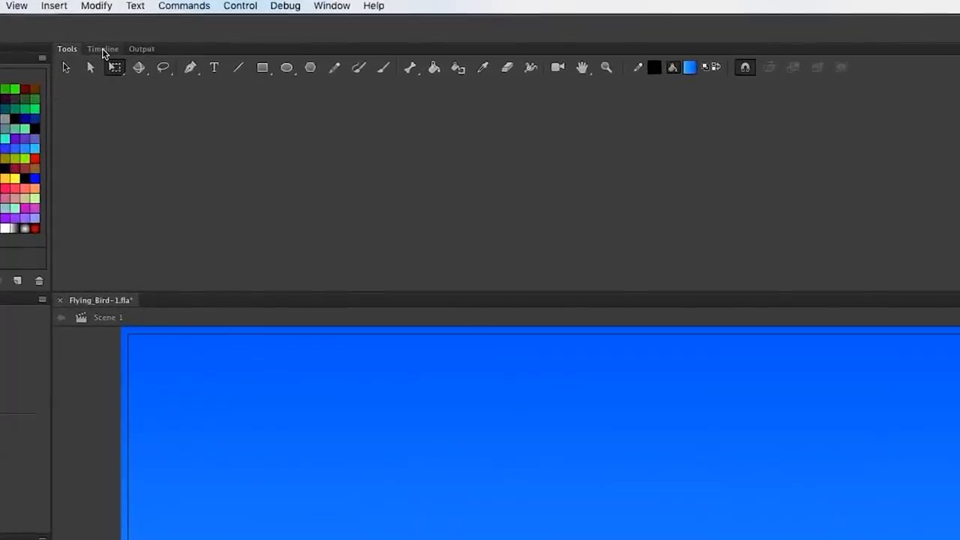
- Lock the sky layer and rename Layer_2 as ground
click(102, 49)
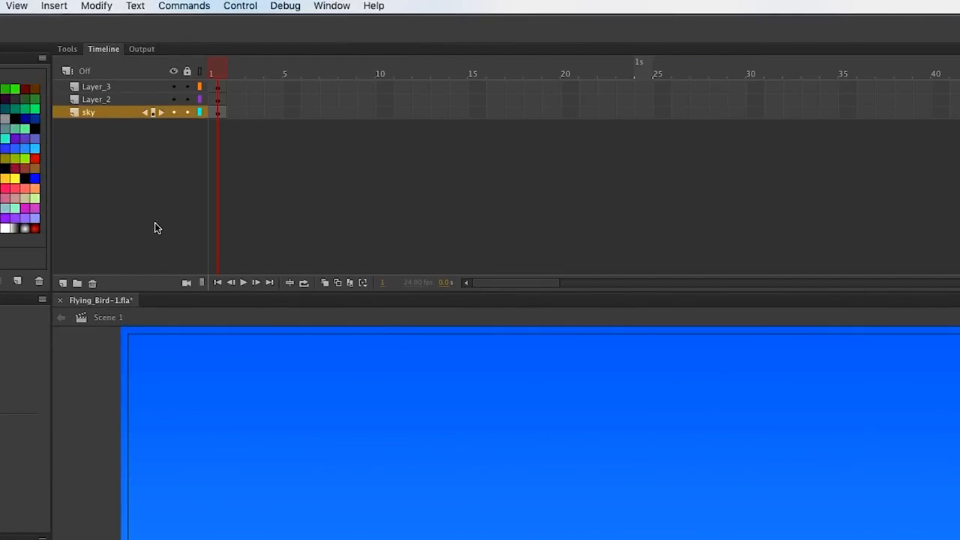
click(187, 113)
double_click(98, 101)
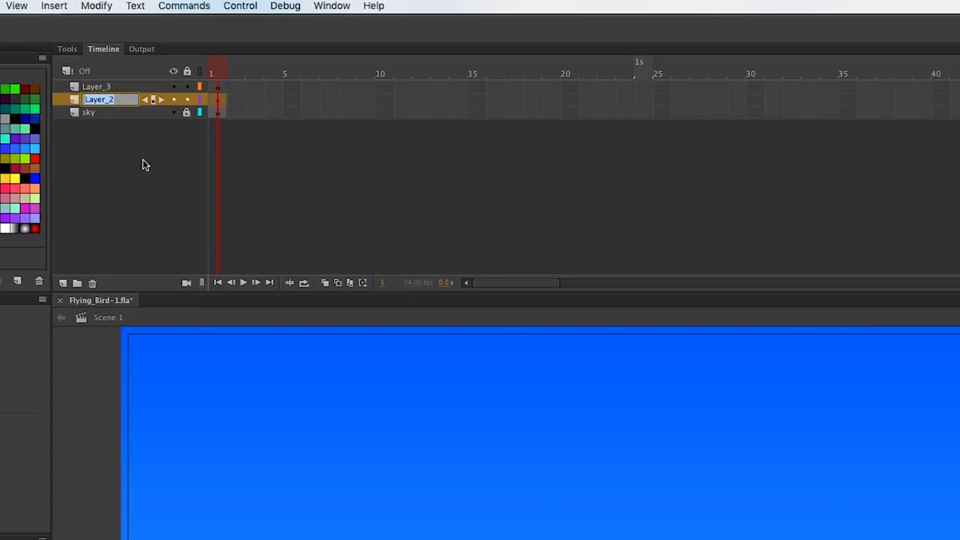
text(ground)
key(Return)
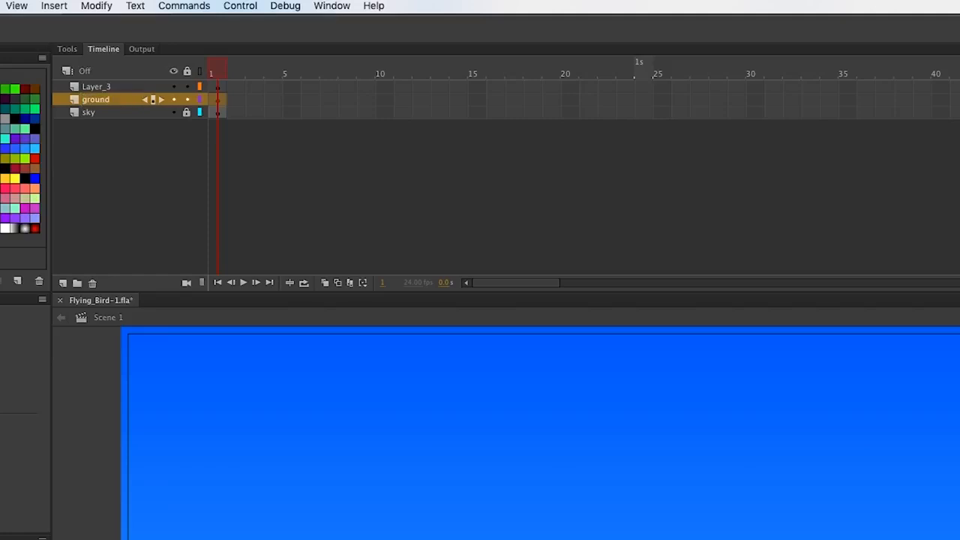
- Lock Layer_3, draw a green rectangle across the lower part of the stage on the ground layer, and reshape its upper edge
click(187, 87)
key(r)
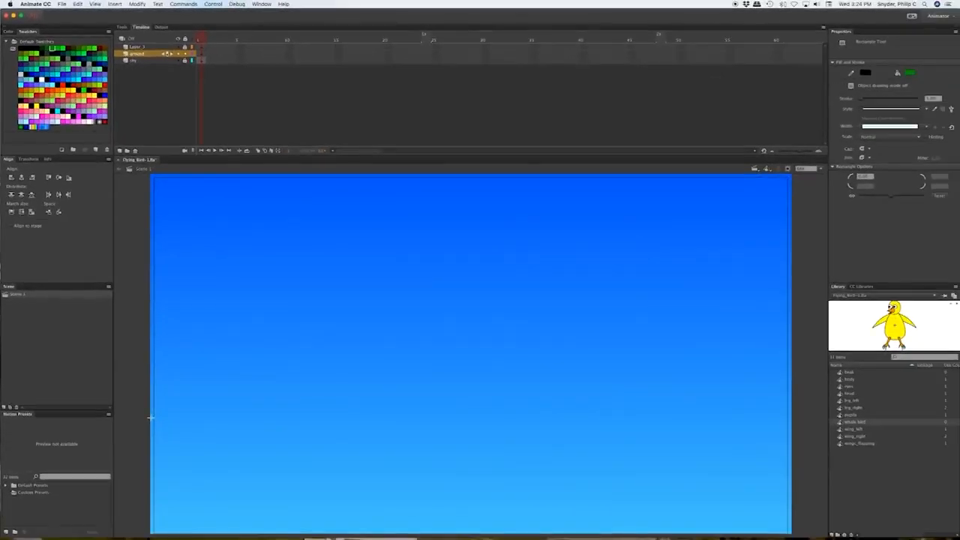
drag(150, 416, 793, 537)
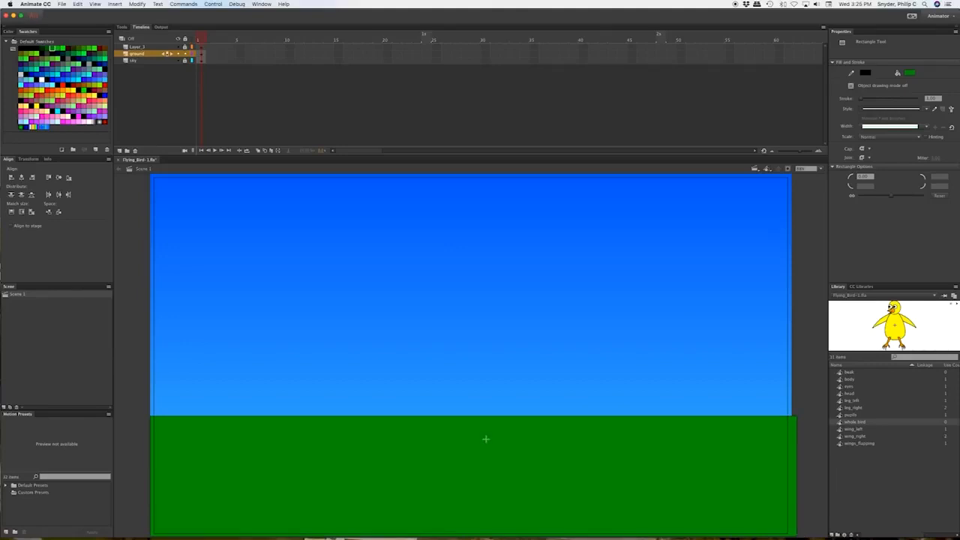
key(v)
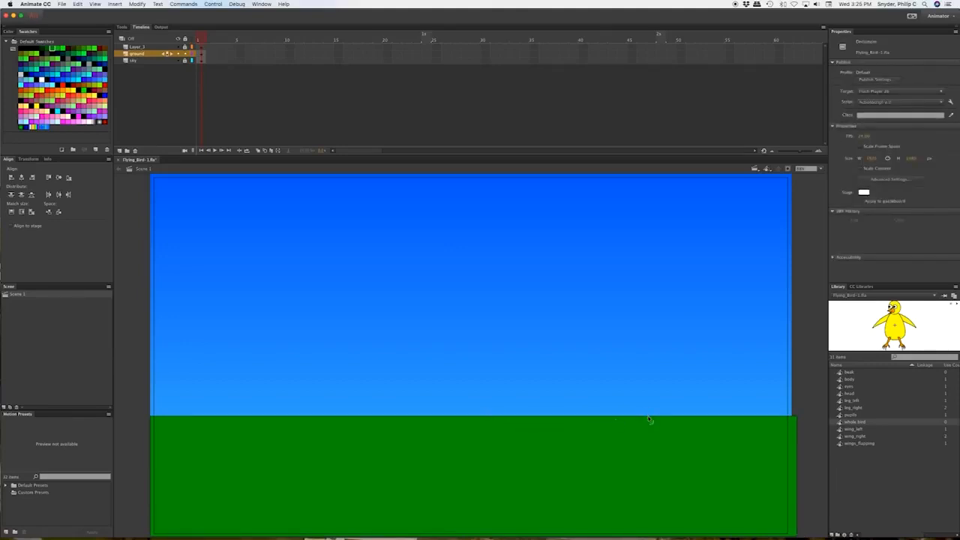
drag(650, 421, 762, 375)
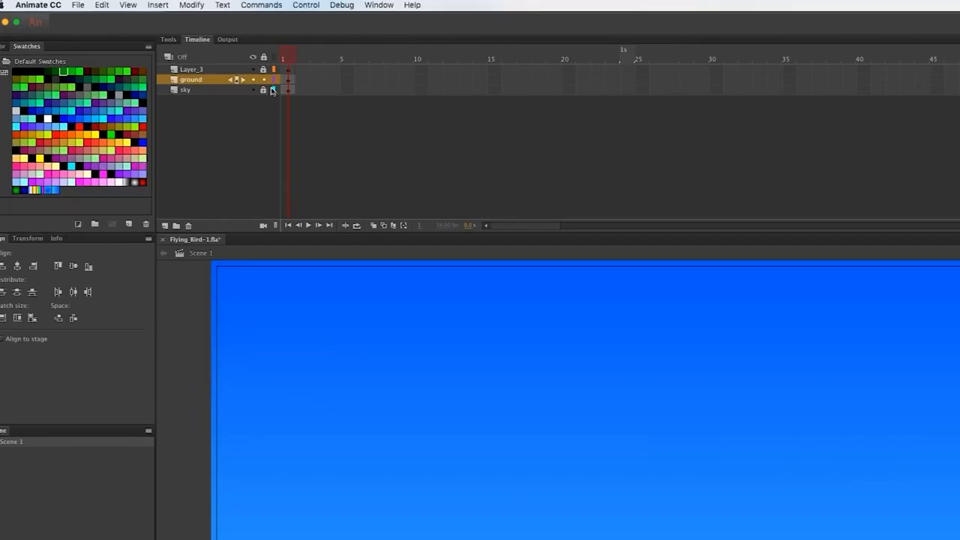
- Lock the ground layer, then rename Layer_3 as trees and unlock it
double_click(193, 69)
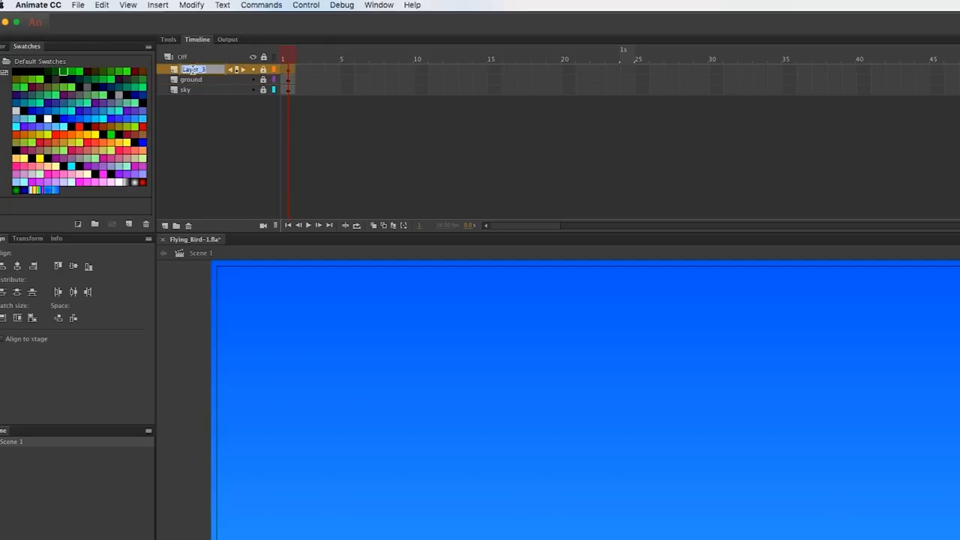
text(bi)
key(Return)
click(263, 69)
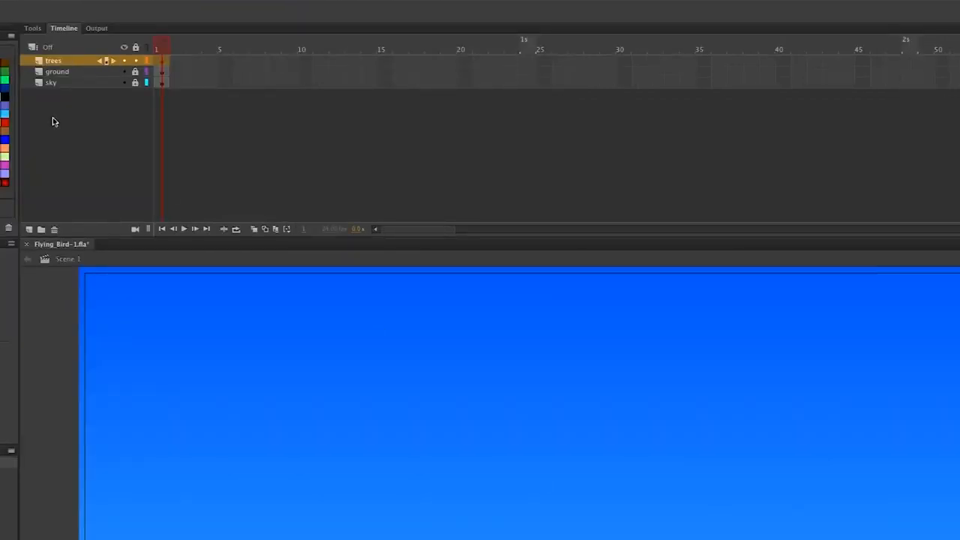
- Configure the PolyStar tool to draw a polygon with 6 sides
click(32, 28)
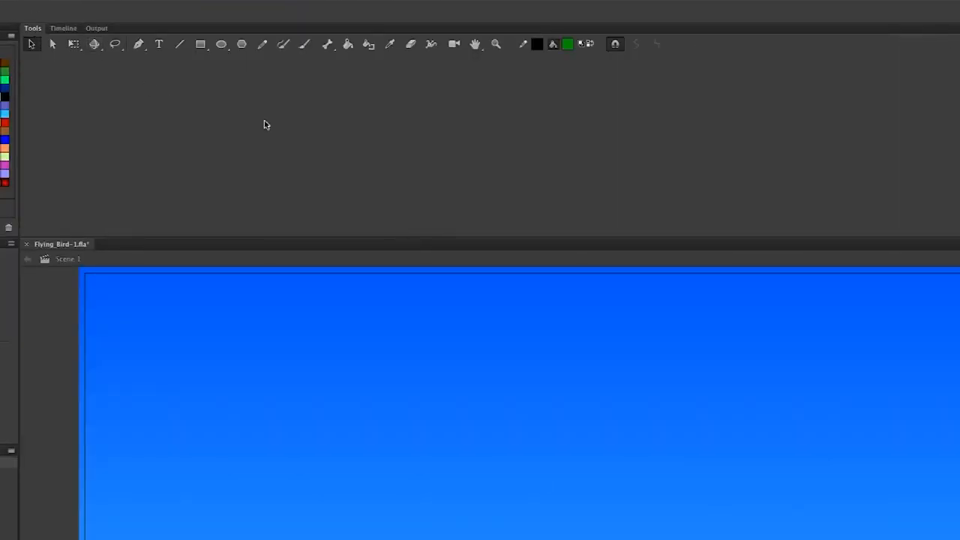
click(243, 46)
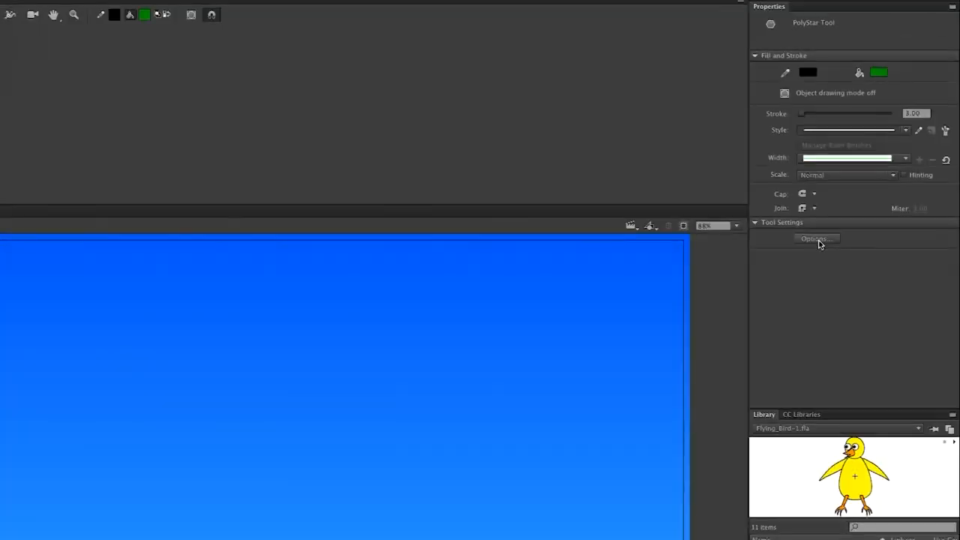
click(817, 240)
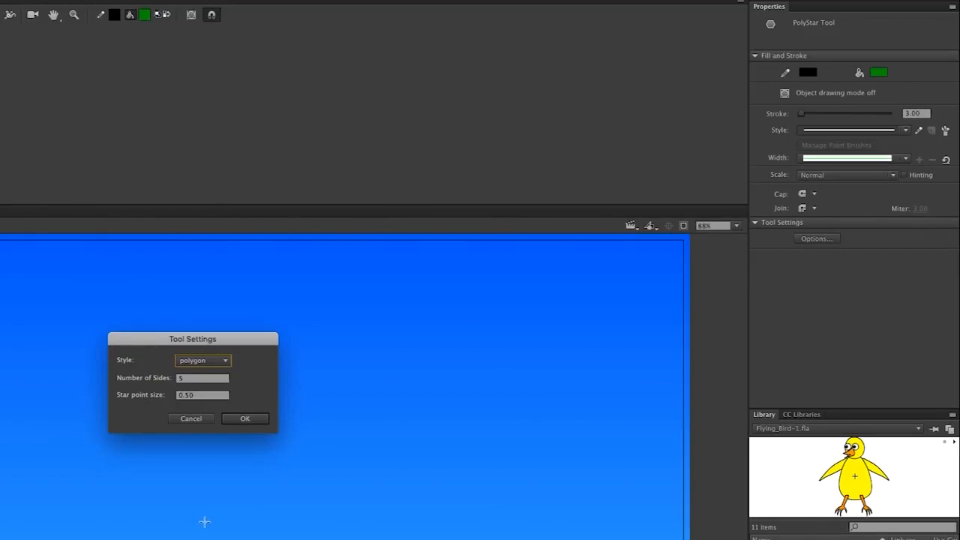
click(191, 378)
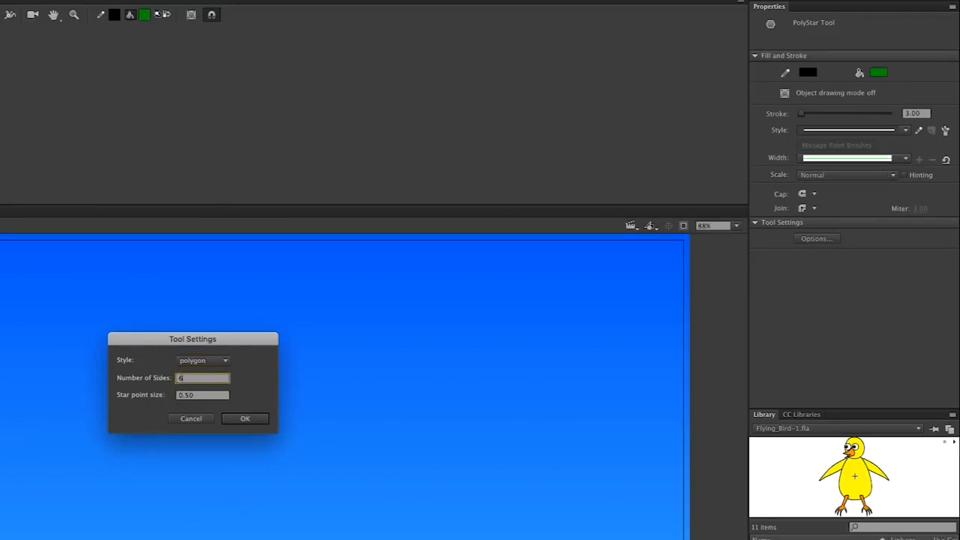
click(243, 420)
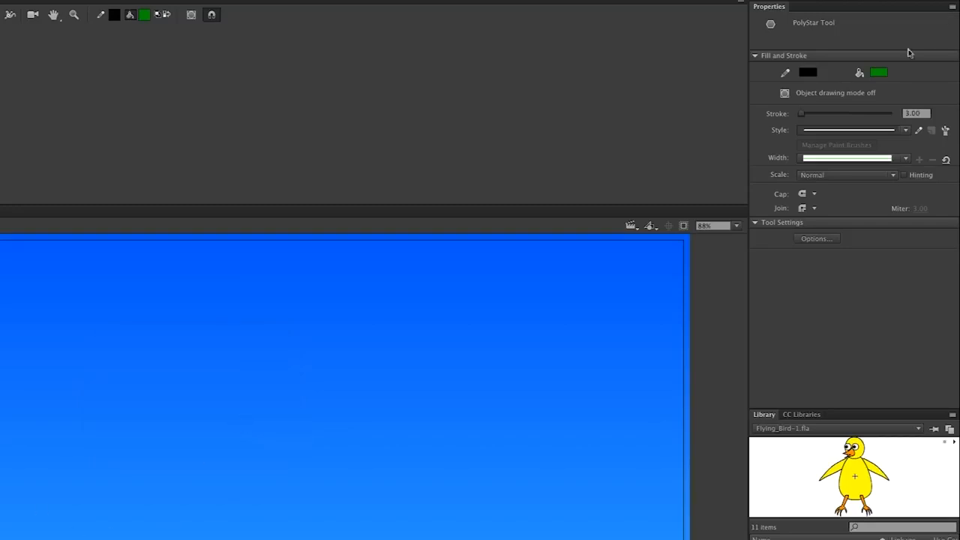
- Set the polygon fill to a dark bluish green and draw a hexagon in the sky above the ground's left end
click(879, 73)
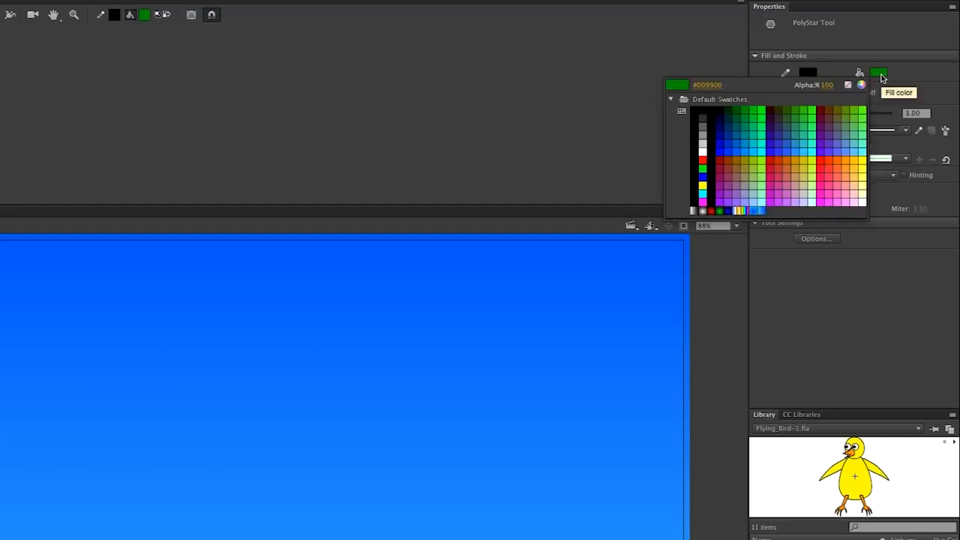
click(738, 116)
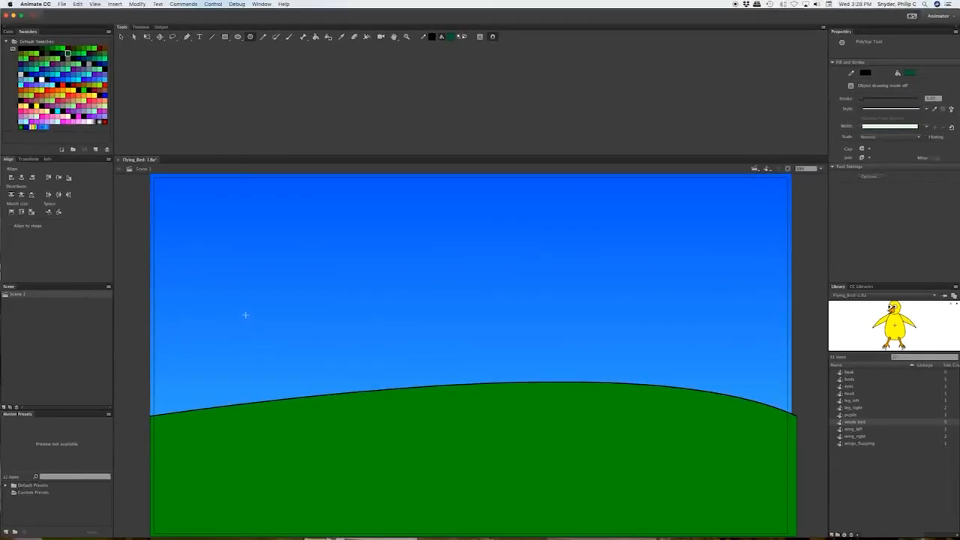
drag(245, 312, 298, 348)
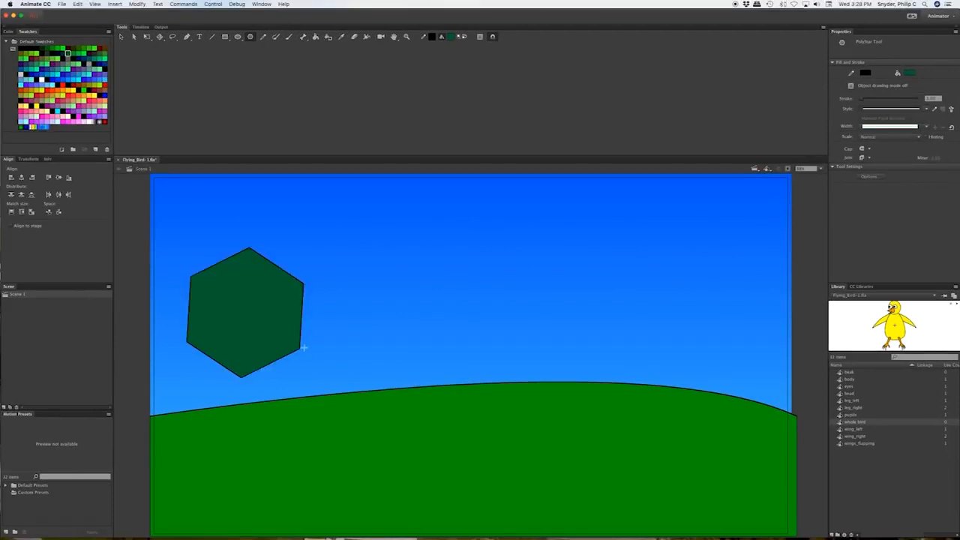
- Bend the hexagon's upper and side edges outward and pull its lower corners inward to form a rounded, lobed treetop
key(v)
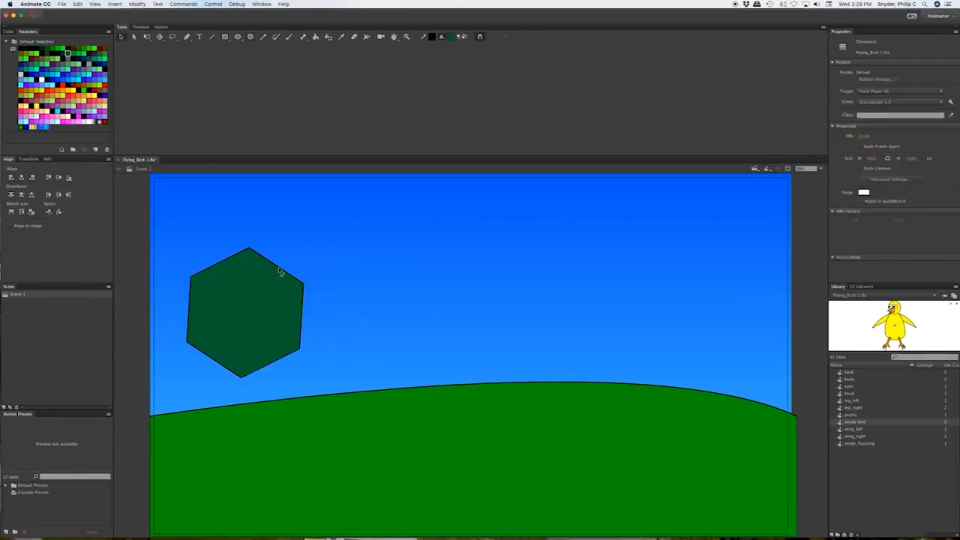
drag(279, 272, 294, 260)
mouse_move(221, 268)
mouse_down()
mouse_move(207, 249)
mouse_move(229, 251)
mouse_up()
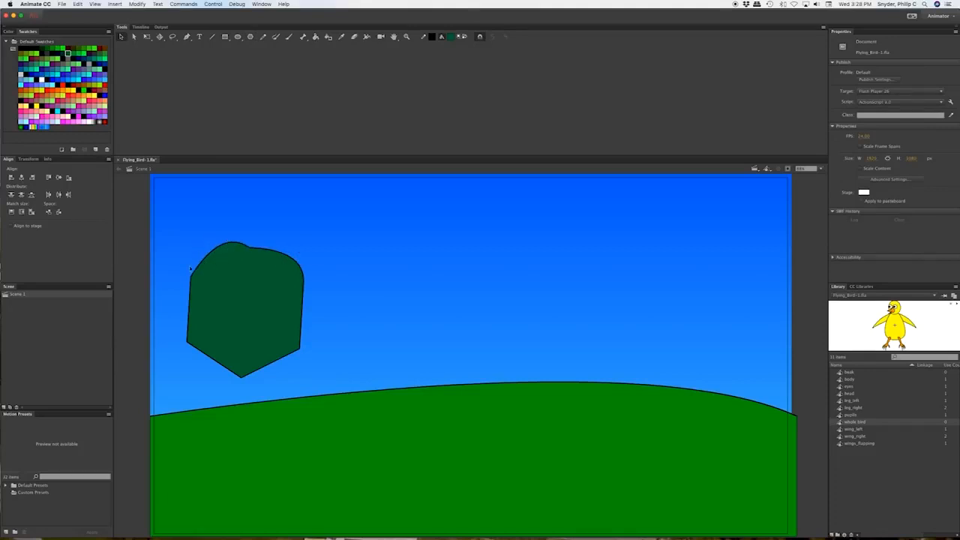
drag(191, 307, 172, 299)
drag(217, 362, 215, 336)
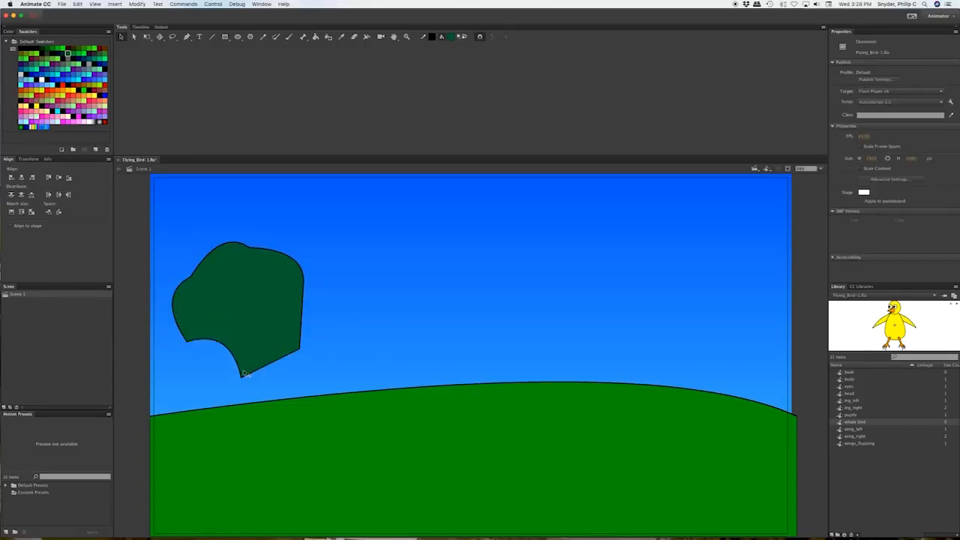
drag(243, 379, 318, 300)
drag(301, 351, 274, 325)
drag(216, 334, 188, 318)
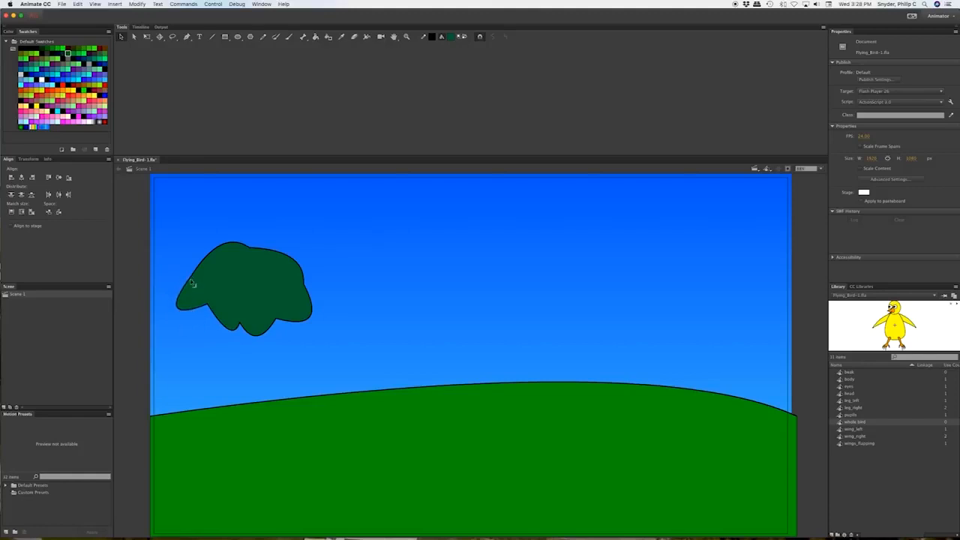
- Pull the foliage's remaining corners inward and bulge its curves outward to shape distinct leafy lobes all around
mouse_move(189, 272)
mouse_down()
mouse_move(205, 279)
mouse_move(178, 270)
mouse_up()
drag(251, 254, 249, 269)
drag(305, 281, 311, 303)
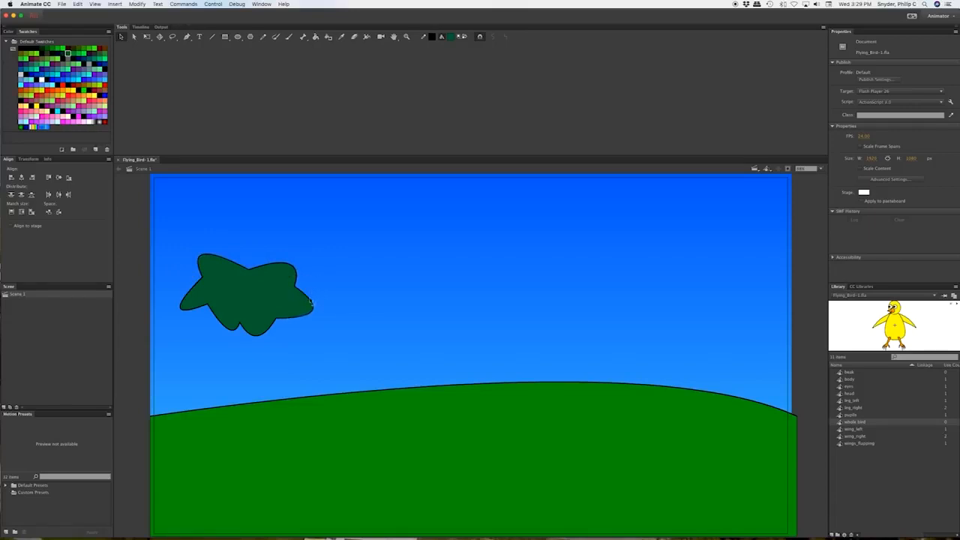
mouse_move(216, 320)
mouse_down()
mouse_move(183, 318)
mouse_move(200, 324)
mouse_up()
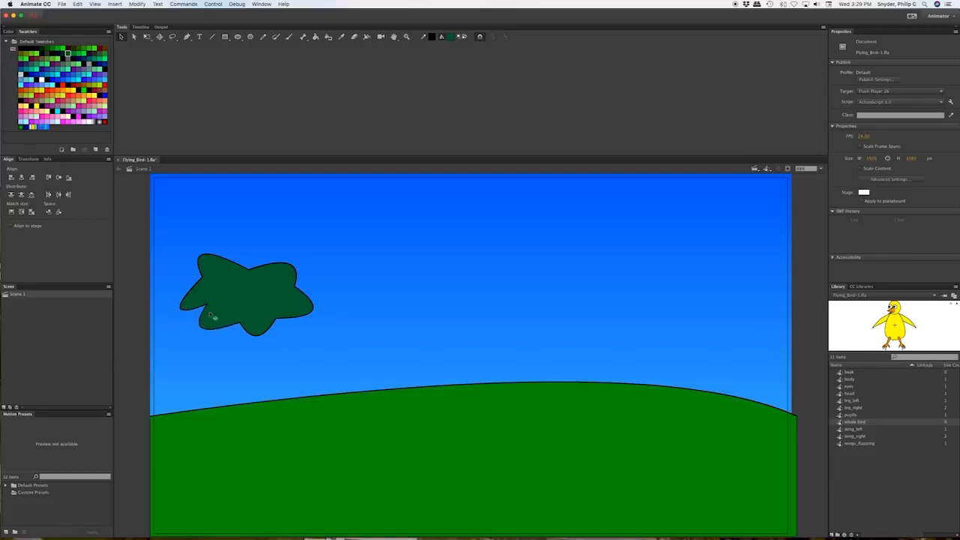
drag(208, 256, 186, 255)
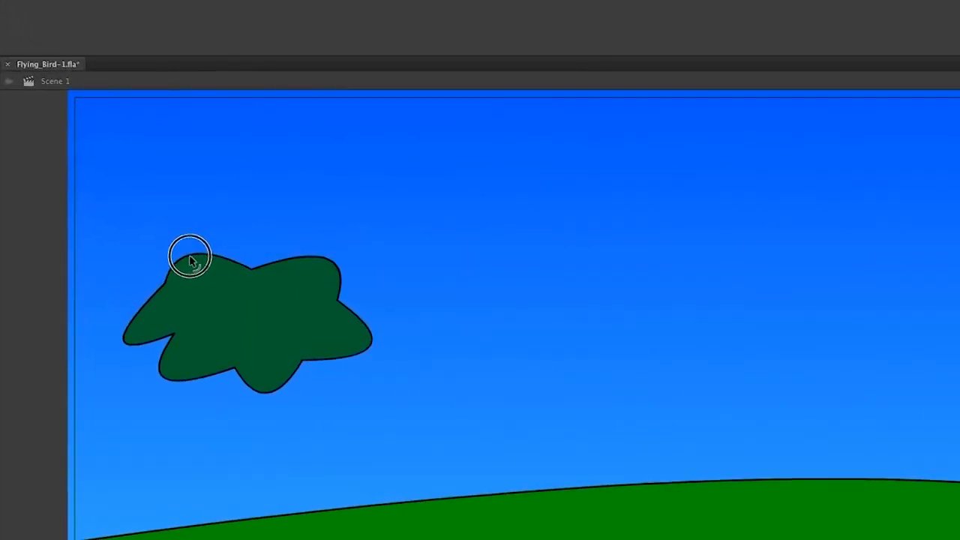
mouse_move(165, 289)
mouse_down()
mouse_move(174, 302)
mouse_move(139, 300)
mouse_move(157, 281)
mouse_up()
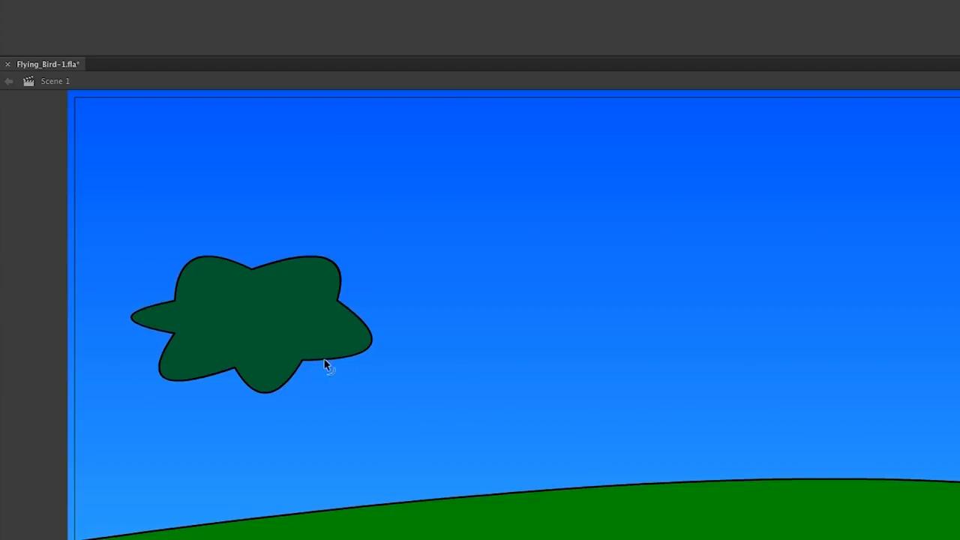
- Refine the foliage's right, upper and left lobes with the Subselection tool by adjusting the curve handles of their anchor points
key(a)
click(307, 367)
drag(373, 331, 371, 307)
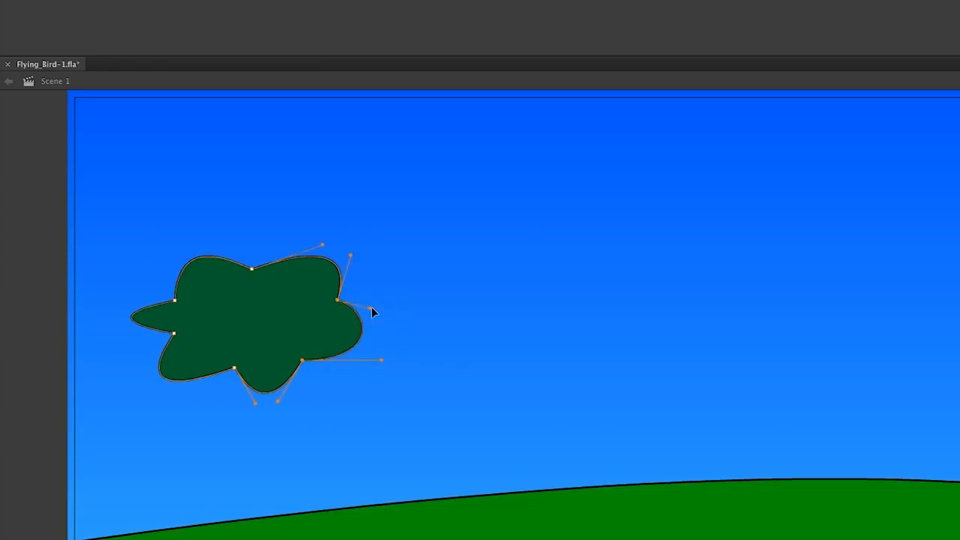
drag(322, 244, 297, 247)
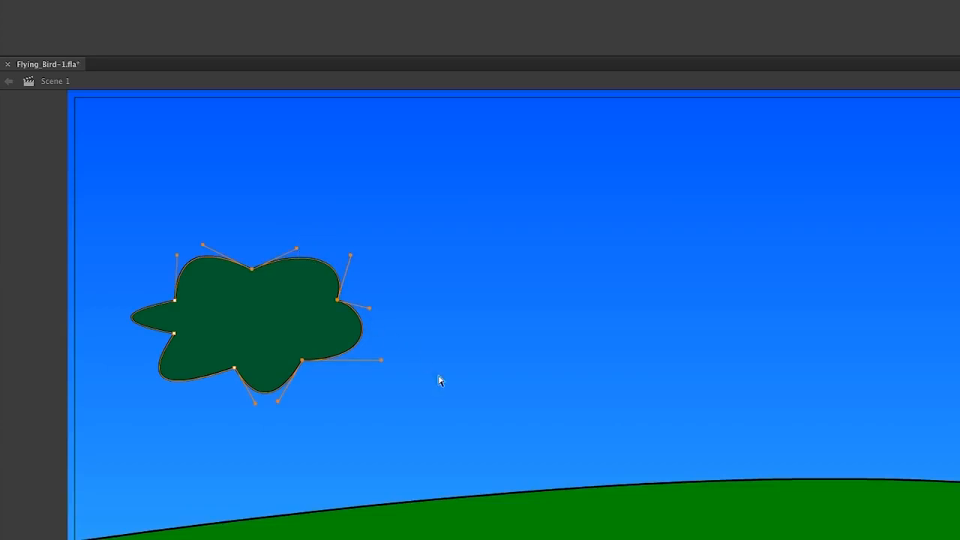
click(173, 334)
click(286, 422)
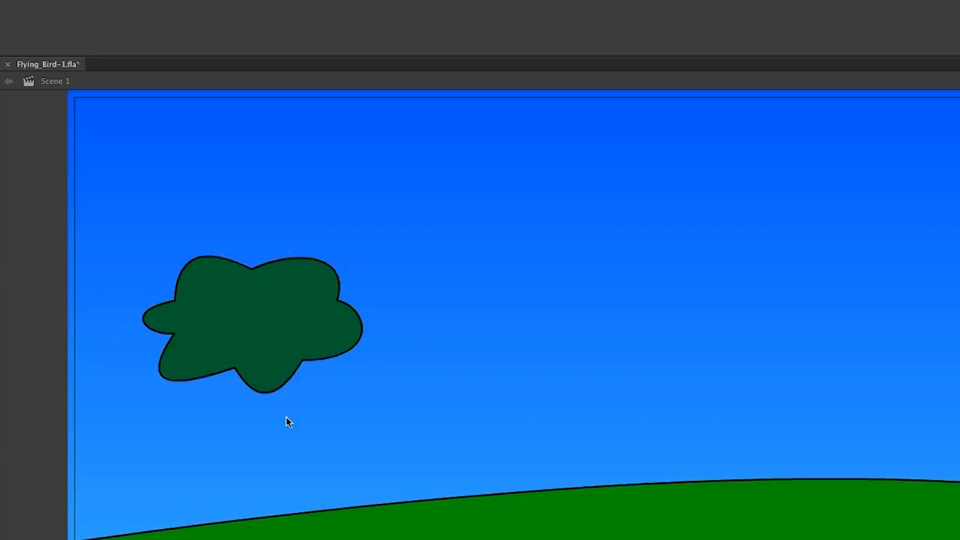
- Move the whole foliage shape down closer to the ground and place a pasted copy above the ground's right side
drag(125, 222, 328, 387)
drag(263, 343, 296, 418)
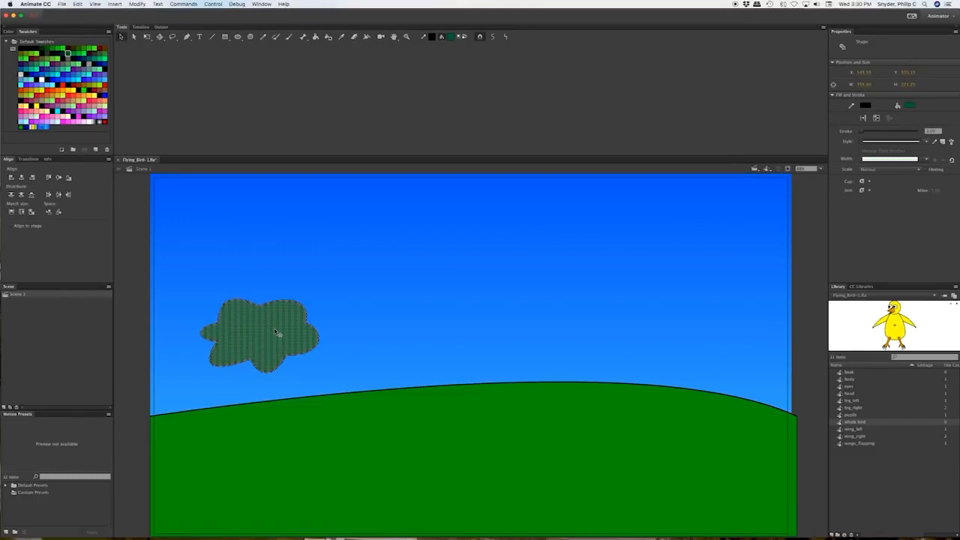
key(ctrl+v)
drag(468, 362, 642, 306)
- Reshape the right foliage copy by shifting the notch between its upper lobes slightly toward the left lobe
click(699, 343)
mouse_move(685, 329)
mouse_down()
mouse_move(698, 328)
mouse_move(671, 335)
mouse_move(682, 332)
mouse_up()
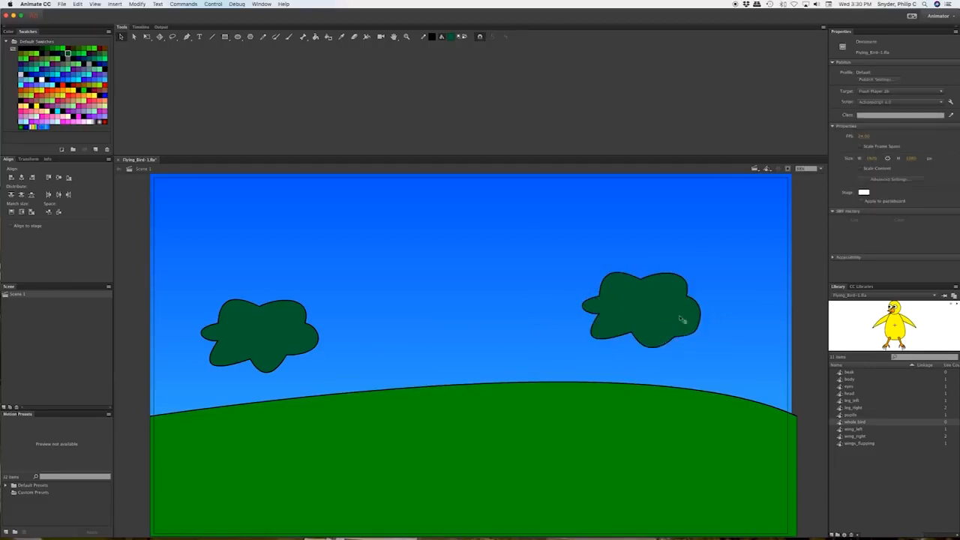
mouse_move(644, 284)
mouse_down()
mouse_move(621, 281)
mouse_move(630, 280)
mouse_up()
- Flip the right foliage copy horizontally with Free Transform and stretch it slightly wider and taller
click(667, 326)
double_click(665, 323)
key(q)
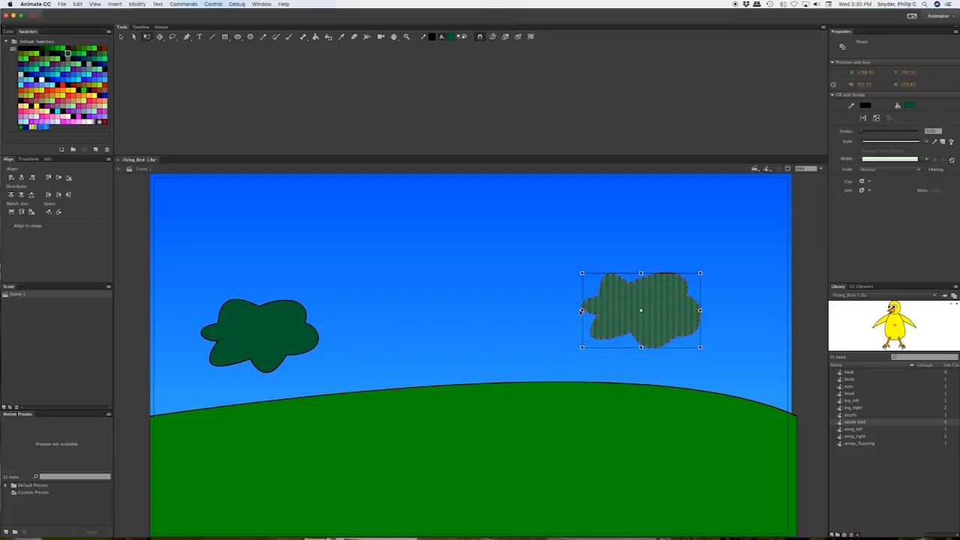
mouse_move(701, 309)
mouse_down()
mouse_move(720, 315)
mouse_move(698, 316)
mouse_move(710, 317)
mouse_up()
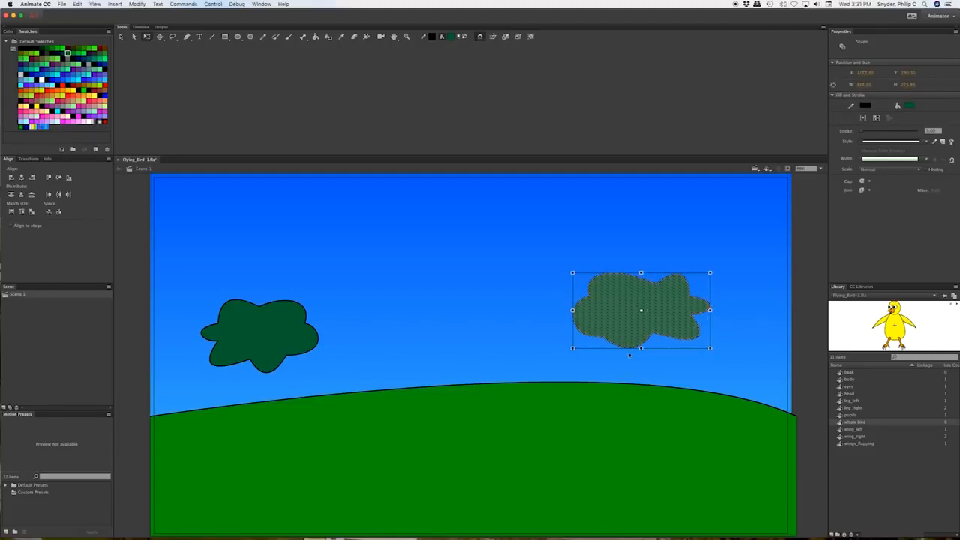
drag(641, 349, 641, 356)
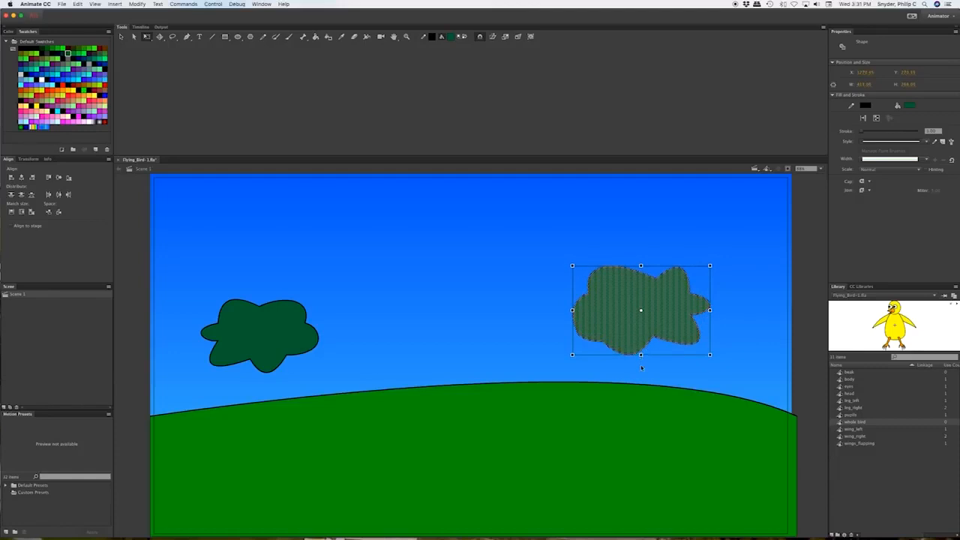
click(643, 381)
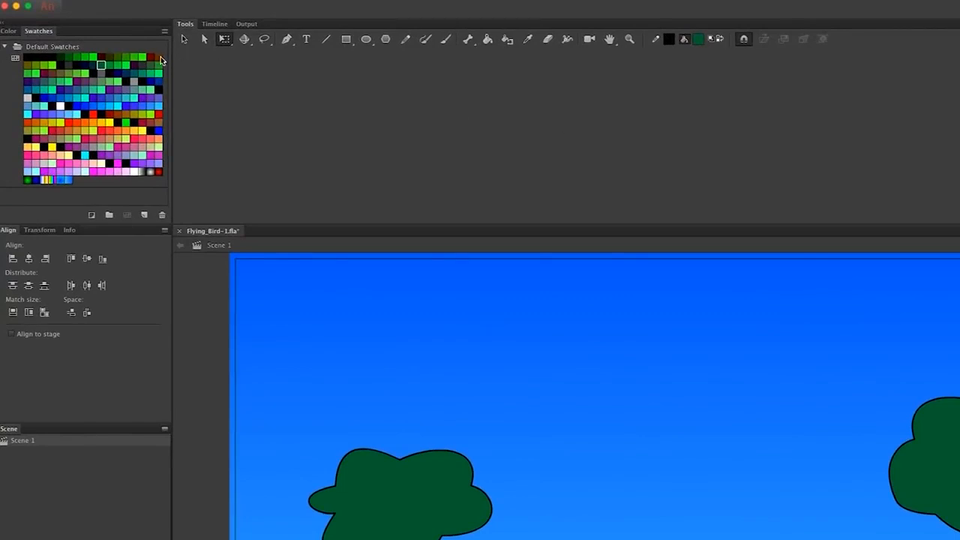
- Set the fill to brown and draw a 6-sided polygon on the ground below the left foliage, replacing the smaller first attempt
click(386, 39)
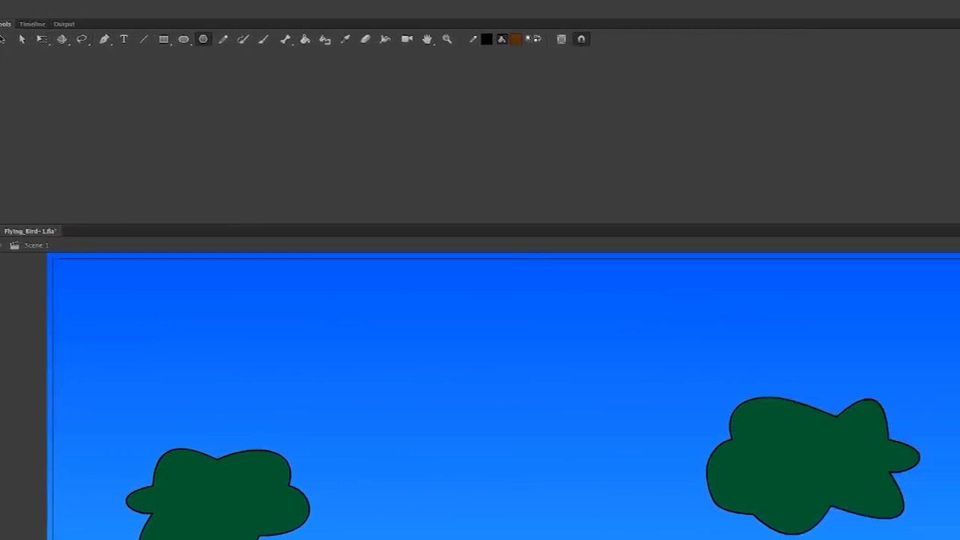
click(820, 257)
click(264, 435)
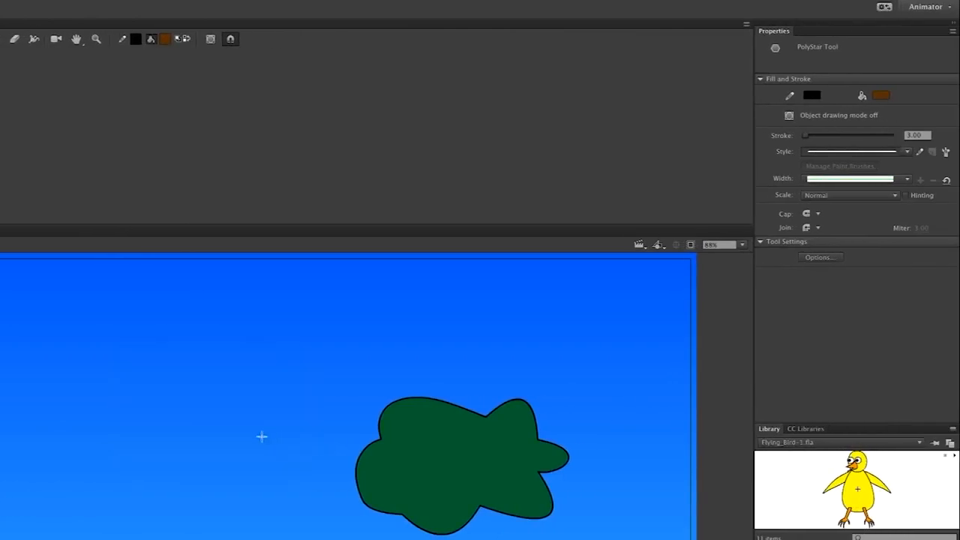
drag(7, 521, 177, 444)
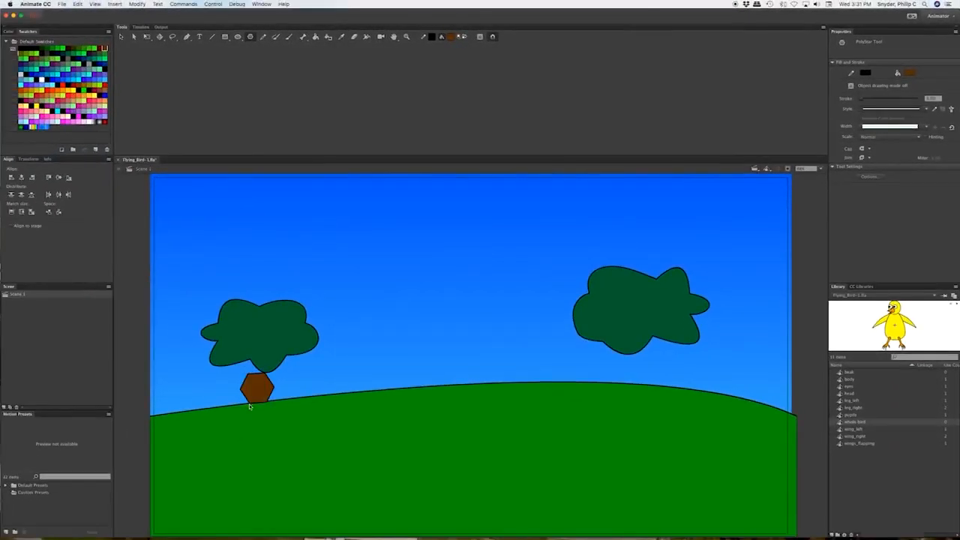
key(super+z)
drag(251, 418, 272, 450)
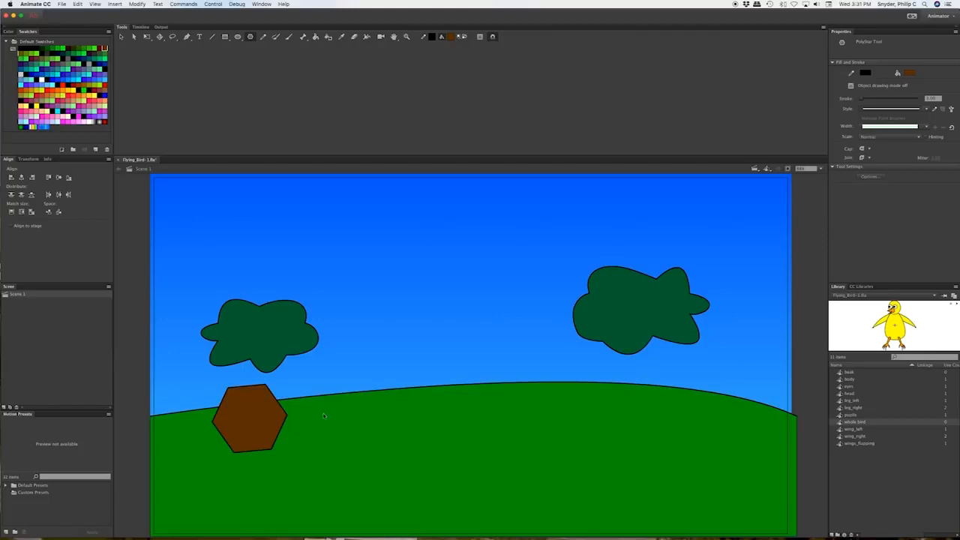
- Move the brown hexagon's corners to form a V-shaped trunk with two branches reaching up toward the left foliage
key(v)
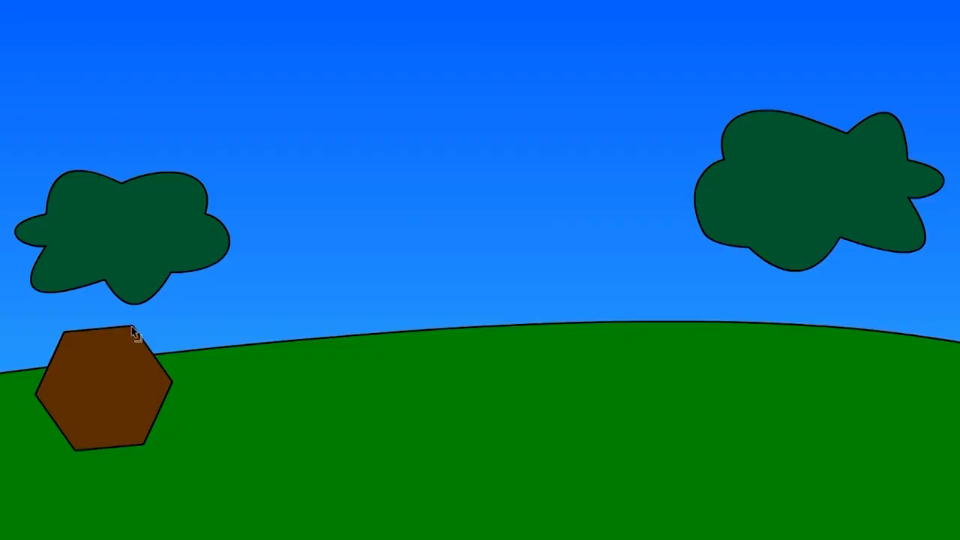
drag(132, 330, 103, 397)
drag(65, 333, 93, 302)
drag(39, 400, 48, 315)
drag(173, 385, 173, 297)
drag(148, 444, 231, 315)
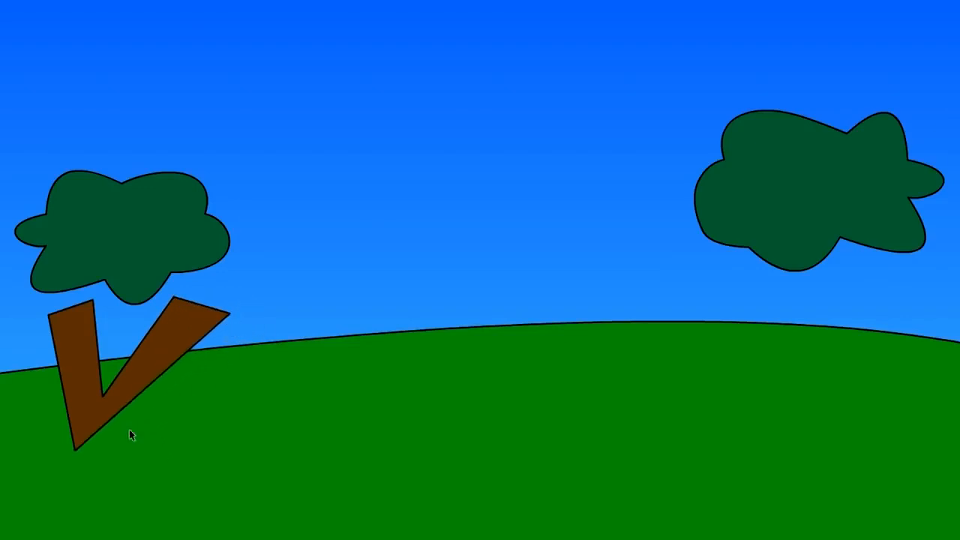
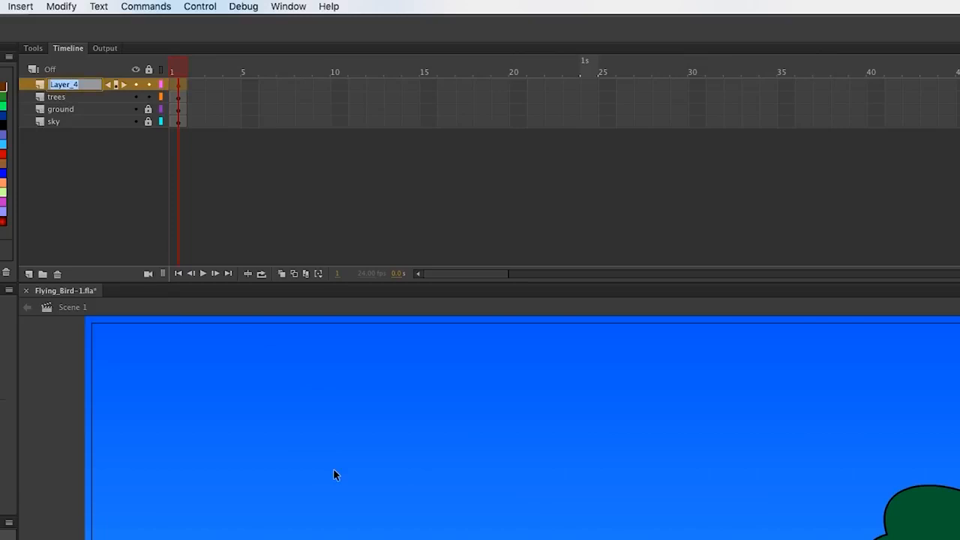
- Rename Layer_4 as rock and lock the trees layer
key(BackSpace)
text(rock)
key(Return)
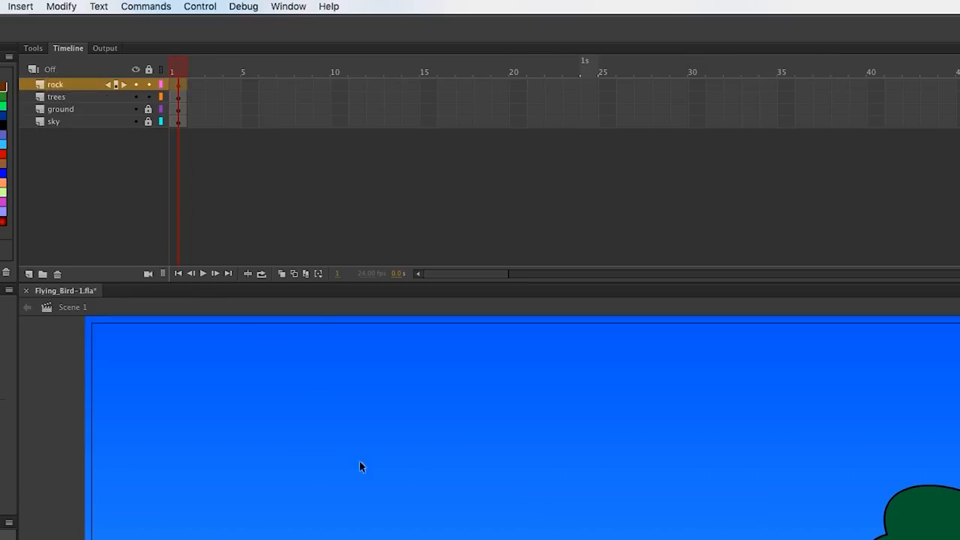
click(149, 97)
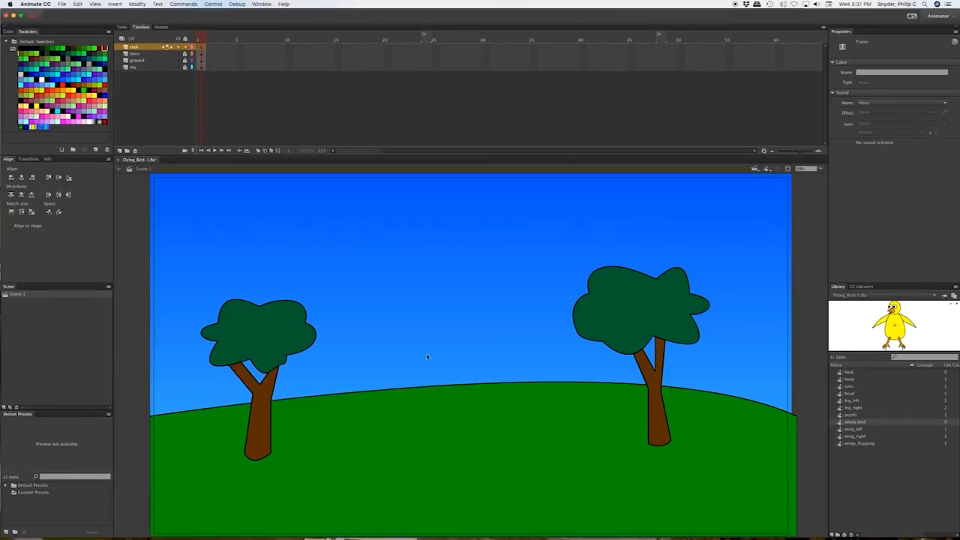
- Draw a dark gray oval between the two trees on the rock layer and bend its lower edge upward to flatten it
key(o)
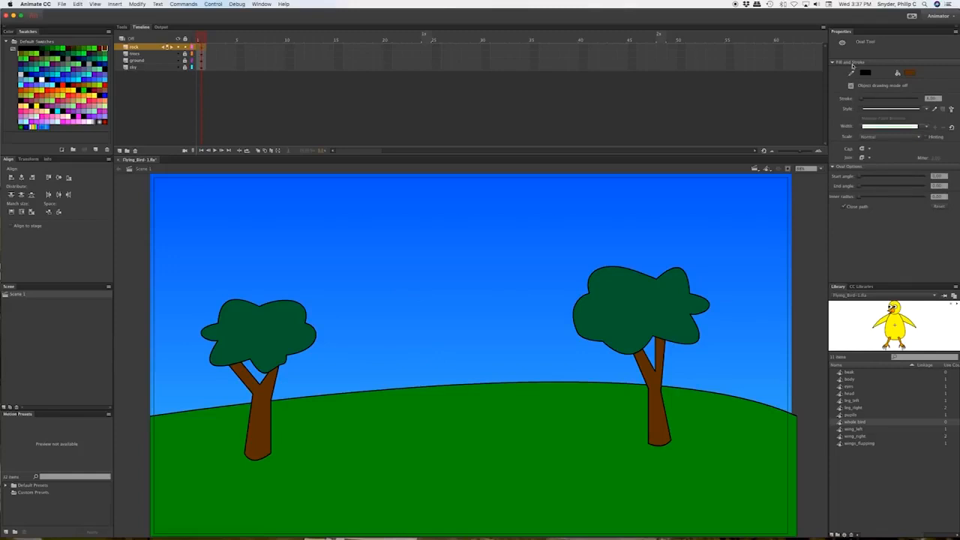
click(909, 73)
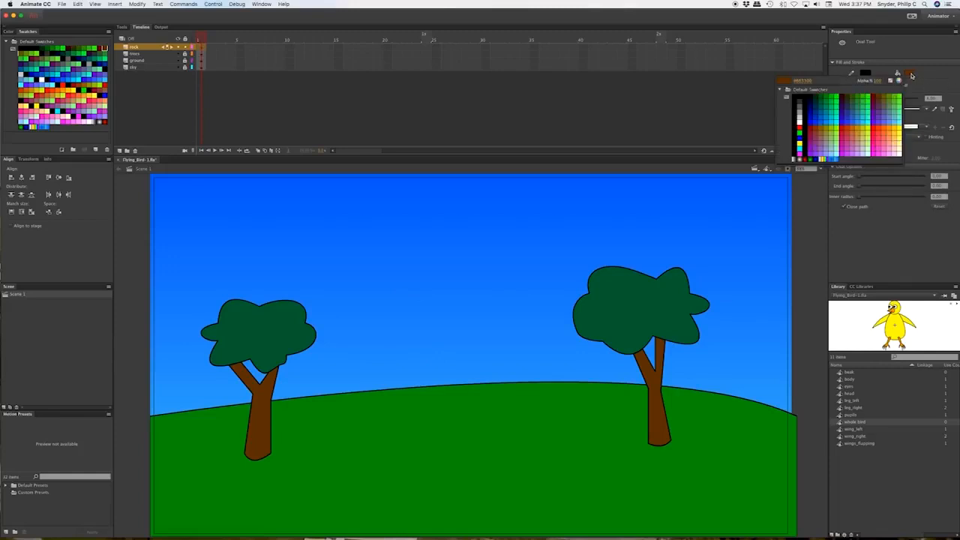
click(799, 105)
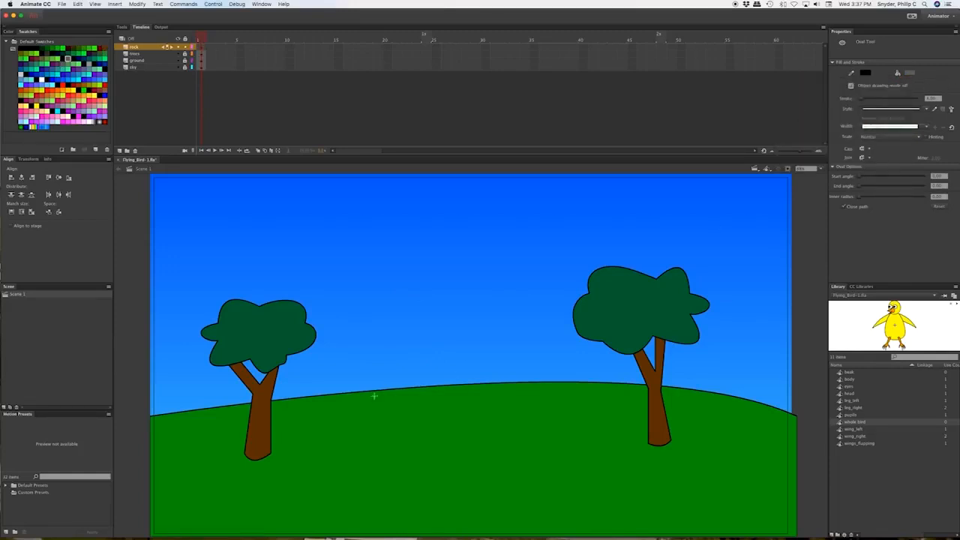
mouse_move(373, 384)
mouse_down()
mouse_move(476, 427)
mouse_move(529, 482)
mouse_up()
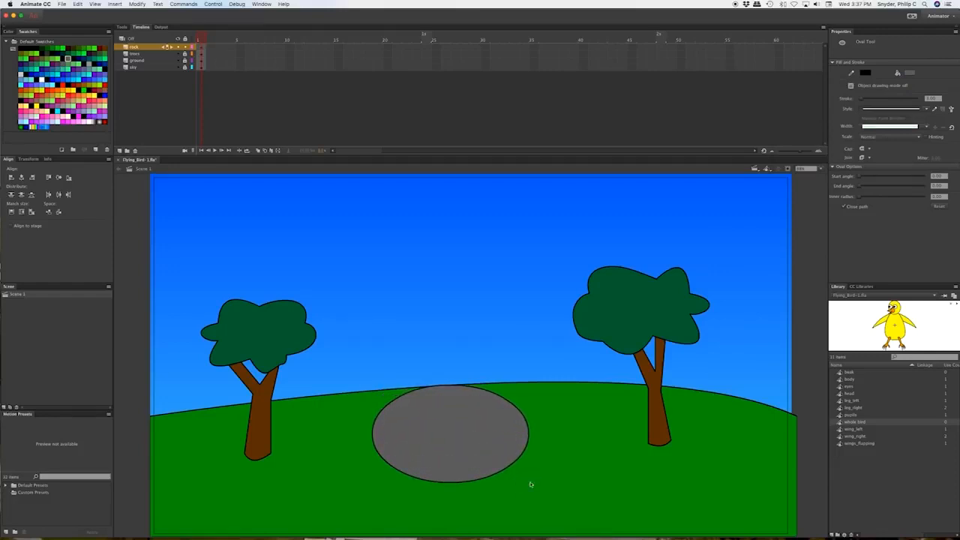
key(v)
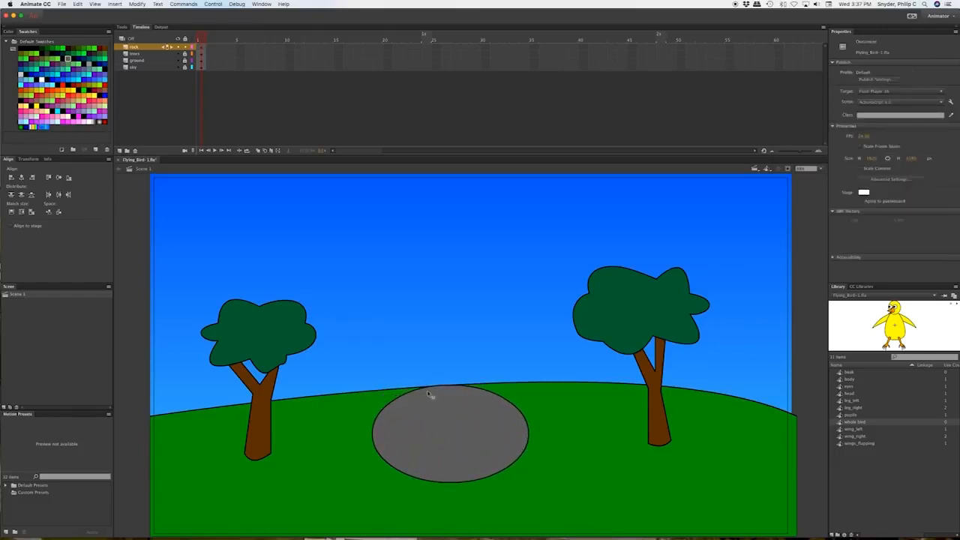
drag(450, 482, 450, 450)
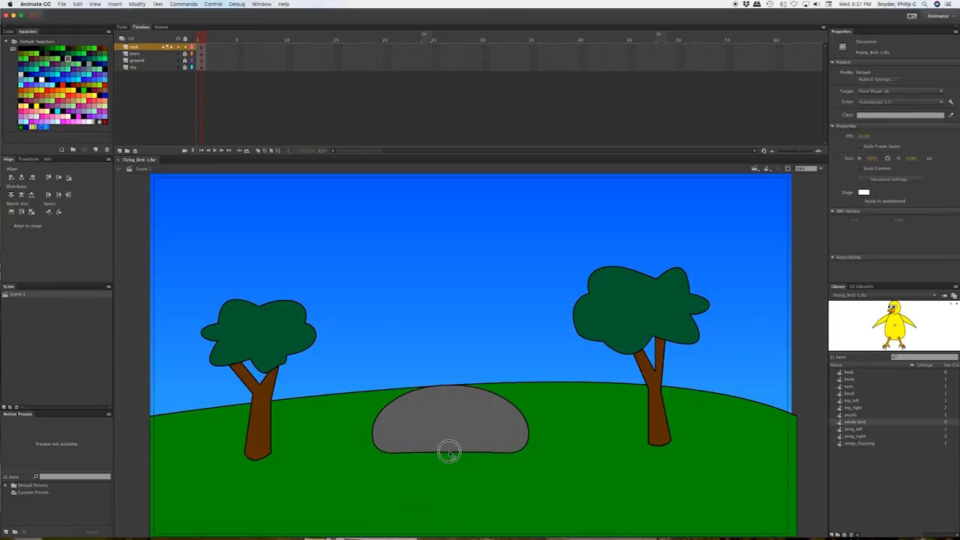
- Reshape the gray rock's outline on its left side into an uneven slope with a small ledge by adjusting its anchor points and handles
double_click(447, 447)
click(385, 434)
click(475, 457)
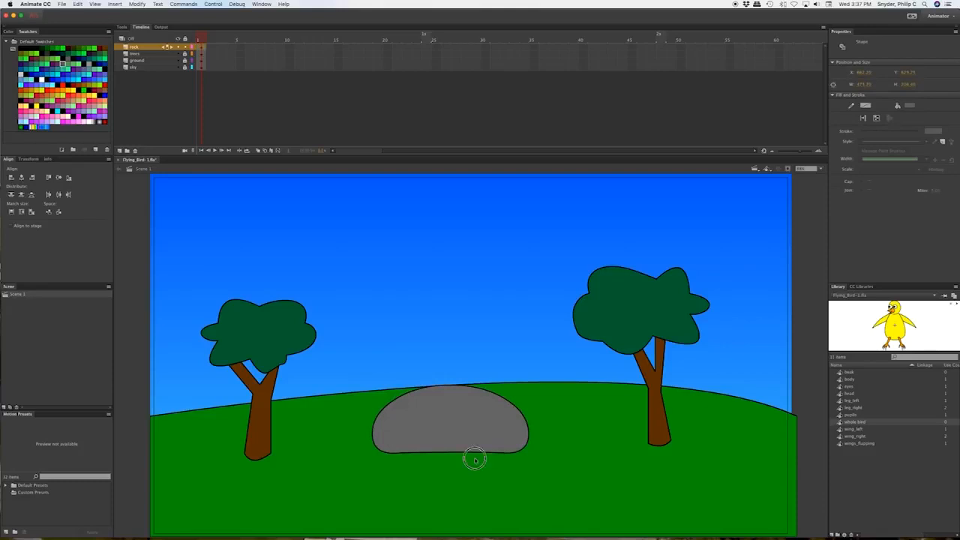
click(373, 437)
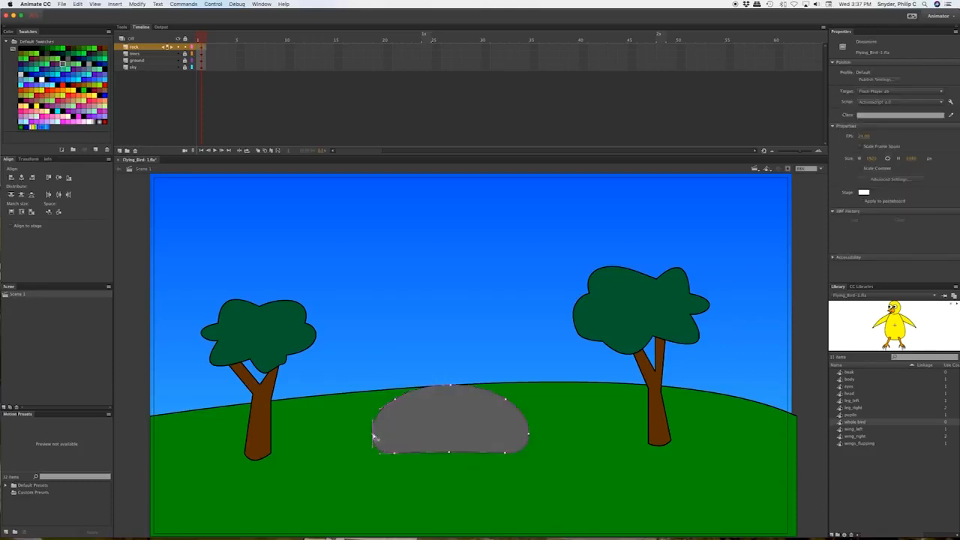
drag(372, 423, 391, 402)
drag(410, 394, 424, 403)
- Extend the rock's right side outward, make its lower edge uneven, and raise its peak slightly
click(506, 400)
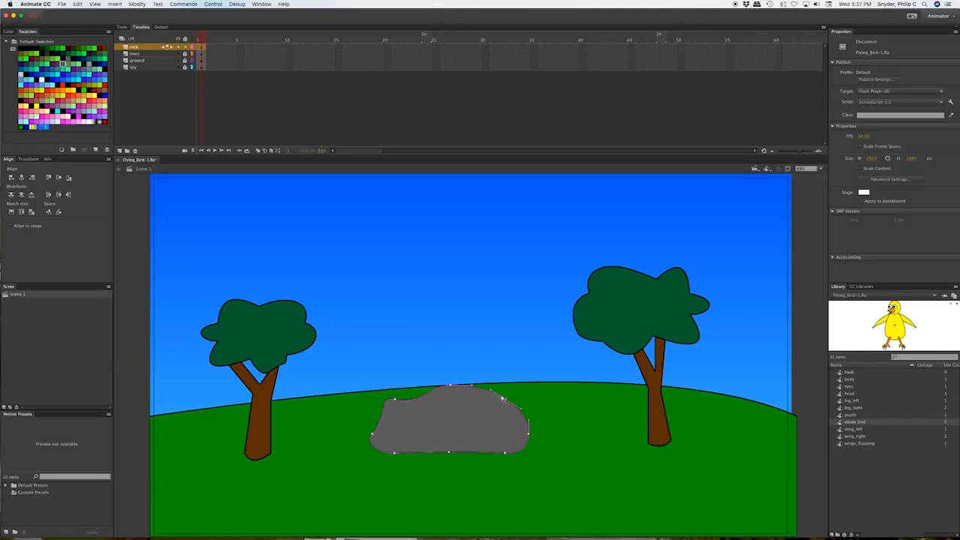
drag(505, 400, 522, 400)
drag(530, 435, 496, 448)
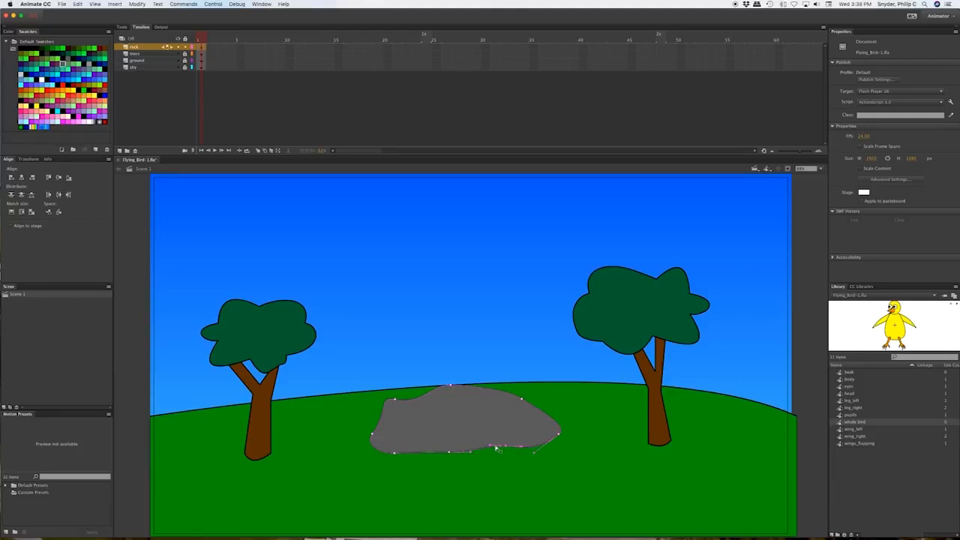
drag(490, 446, 525, 443)
drag(450, 455, 442, 445)
key(v)
mouse_move(454, 387)
mouse_down()
mouse_move(456, 376)
mouse_move(413, 396)
mouse_move(440, 381)
mouse_up()
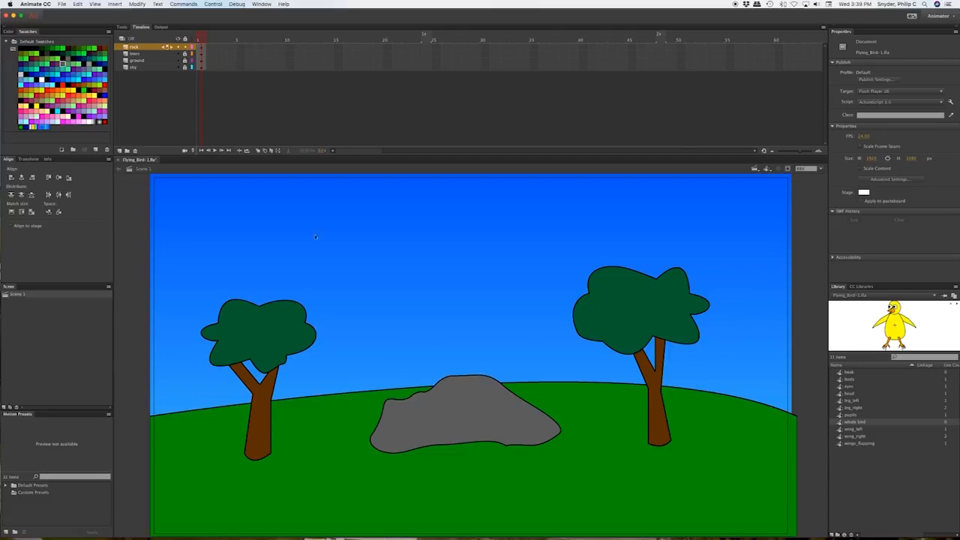
- Draw a curved line from the rock's peak down to its lower right edge and fill the cut-off strip with a darker brownish gray
click(121, 27)
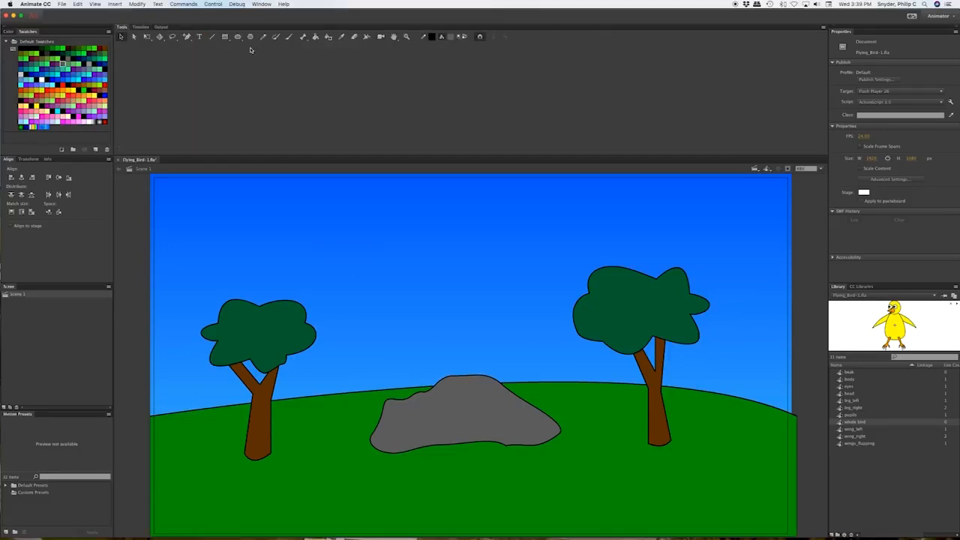
click(213, 37)
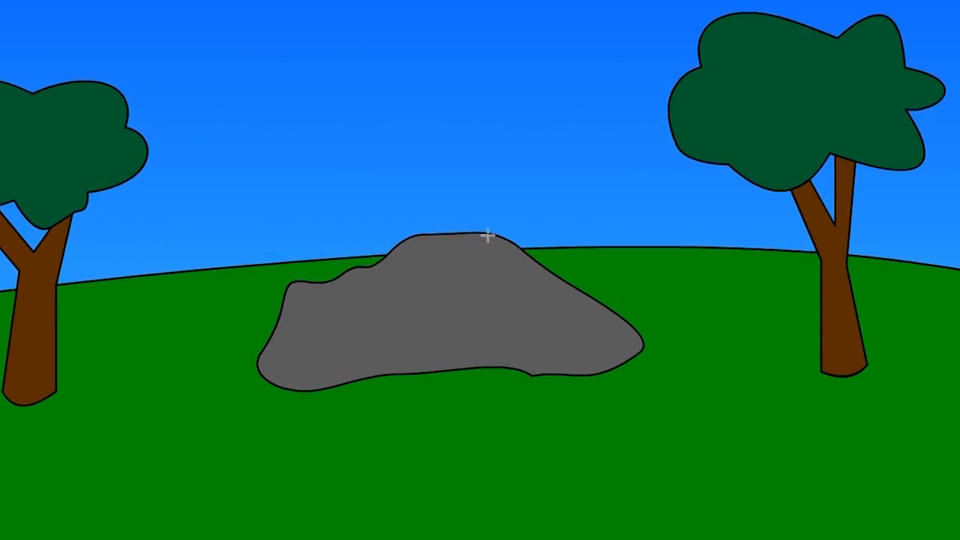
mouse_move(487, 235)
mouse_down()
mouse_move(557, 322)
mouse_move(620, 343)
mouse_move(634, 359)
mouse_up()
mouse_move(566, 301)
mouse_down()
mouse_move(621, 336)
mouse_move(565, 298)
mouse_up()
drag(552, 269, 553, 266)
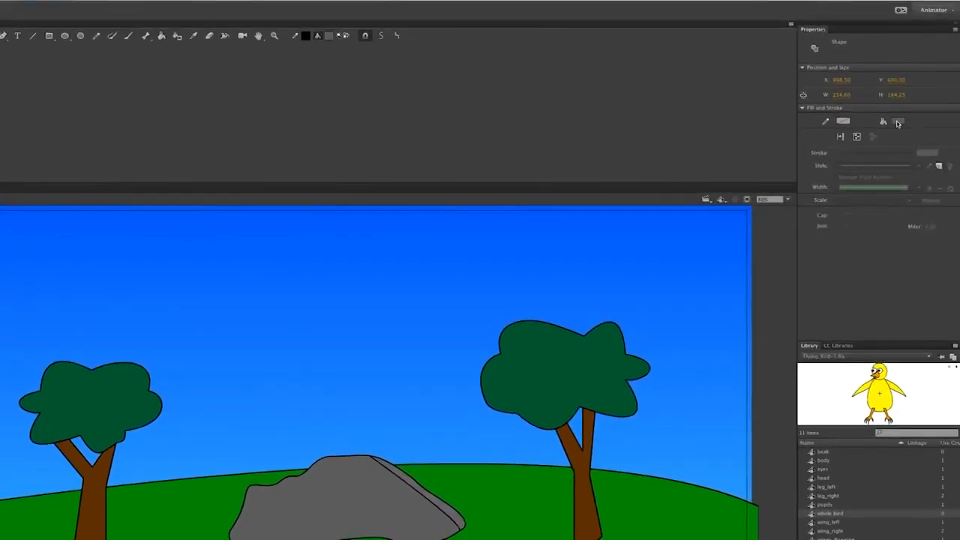
click(898, 121)
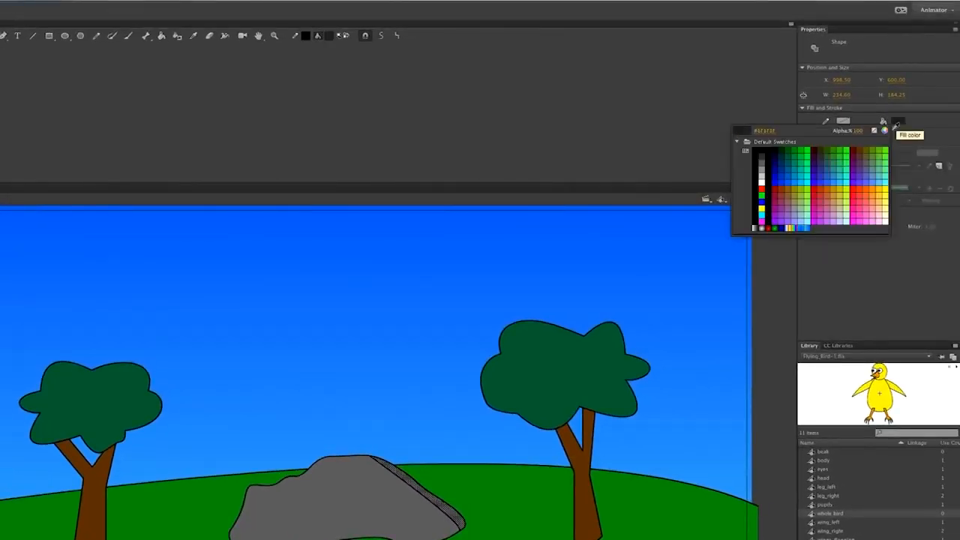
click(761, 161)
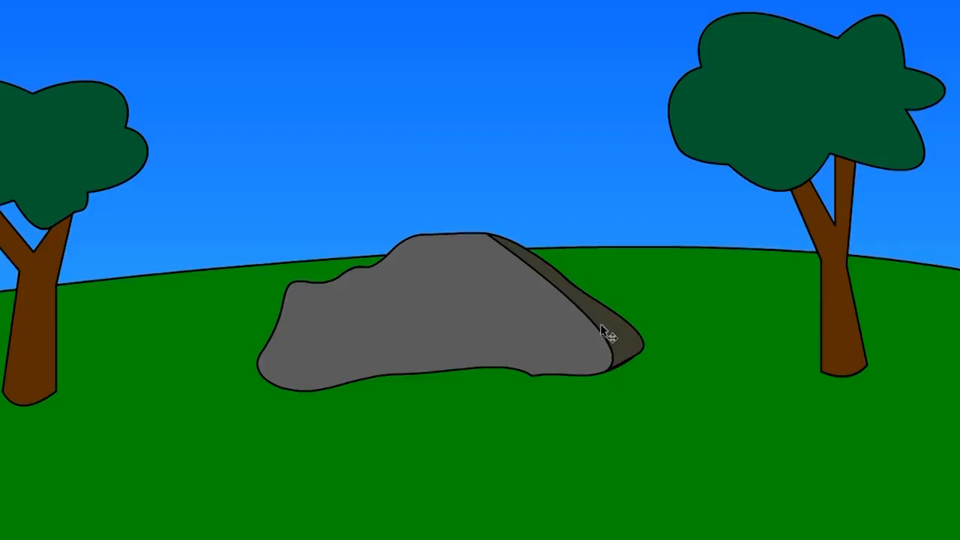
- Give the rock's inner dividing line the rough stippled stroke style and set its stroke size to 10
click(598, 328)
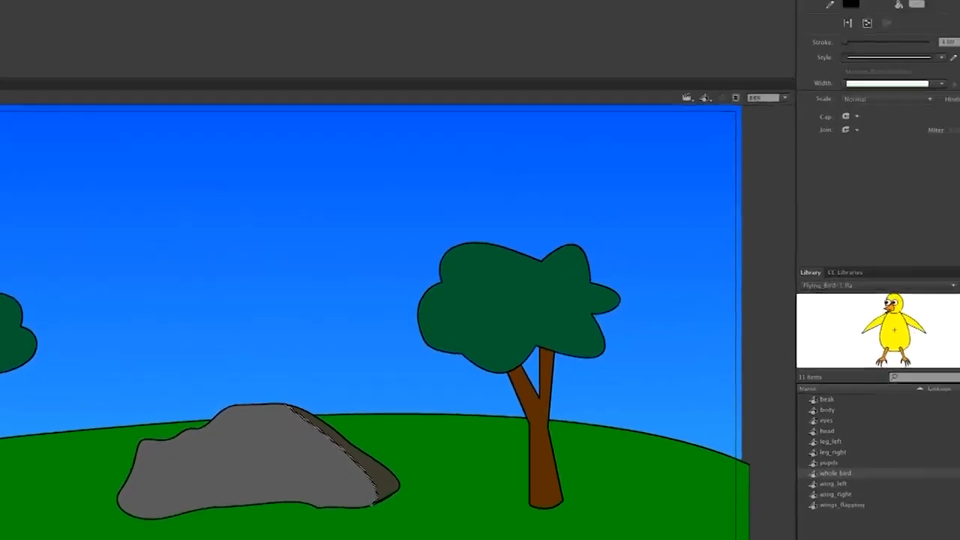
click(918, 75)
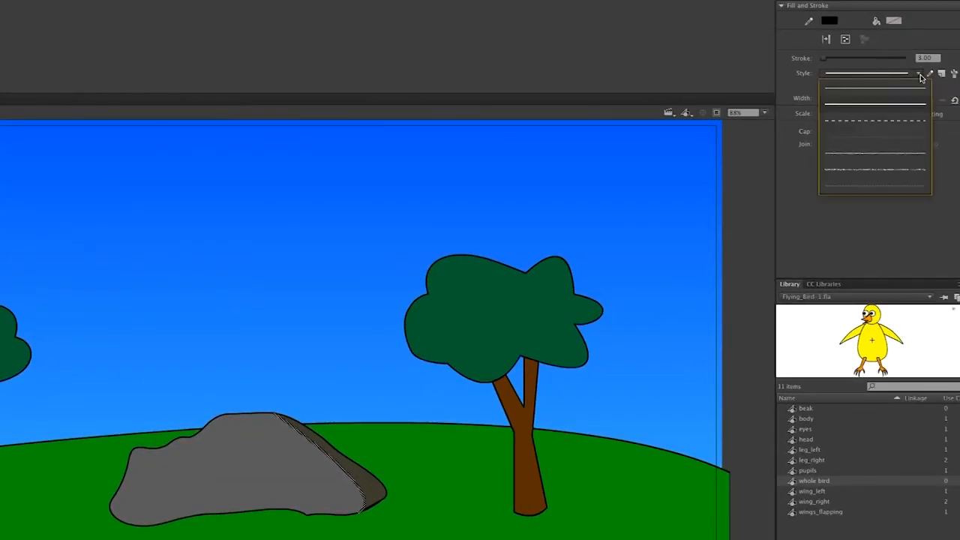
click(896, 173)
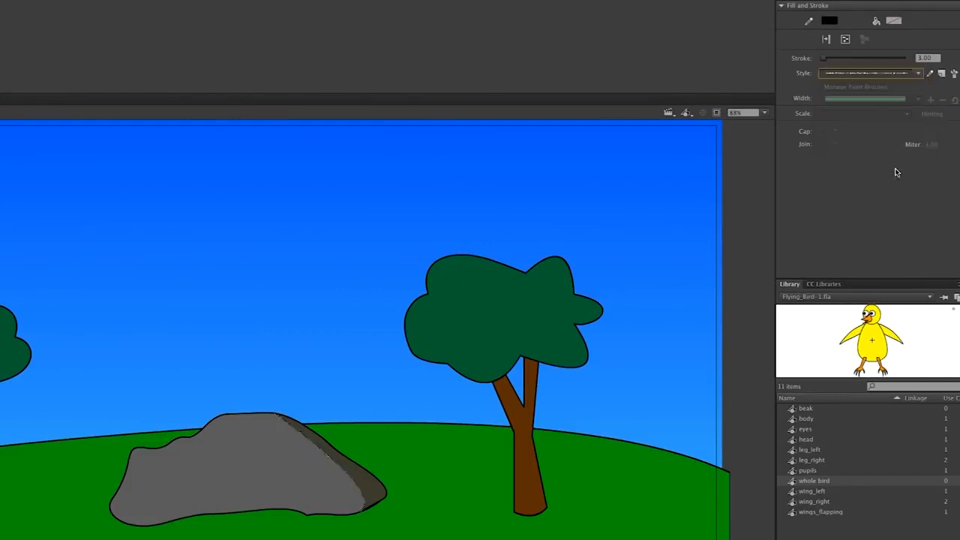
click(482, 453)
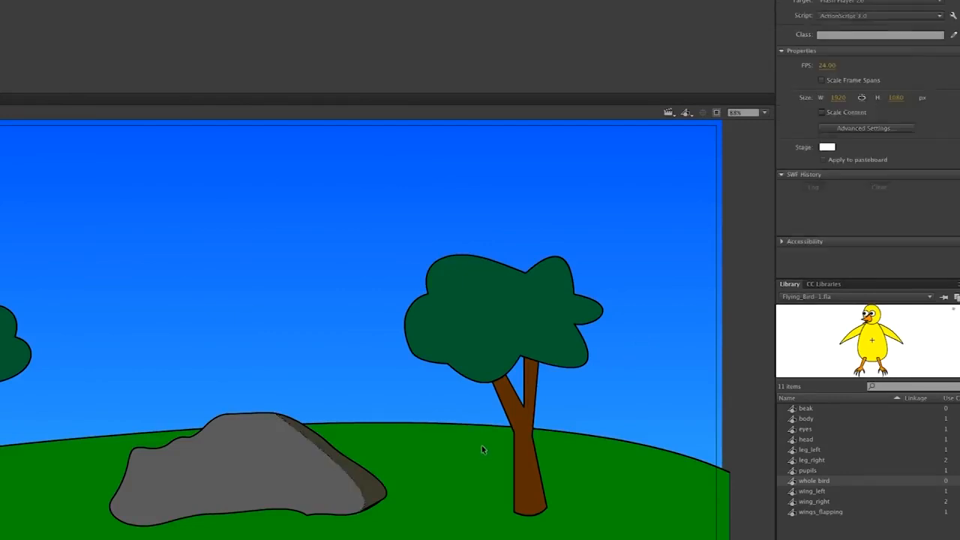
click(366, 501)
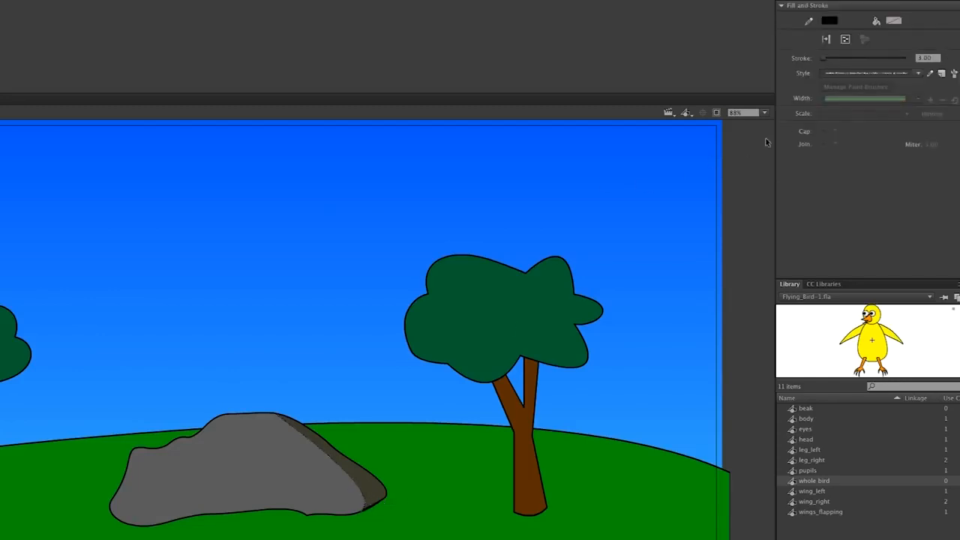
click(923, 58)
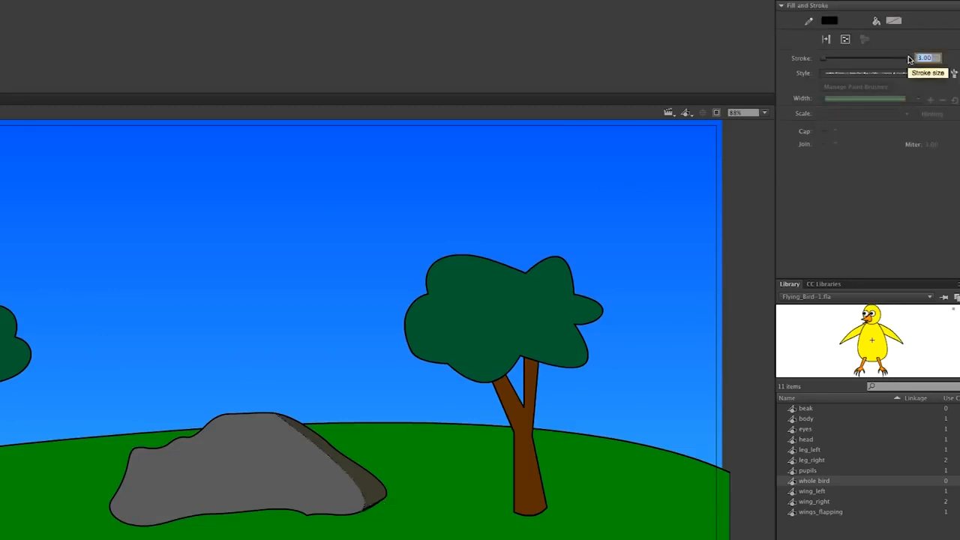
text(10)
key(Return)
click(454, 483)
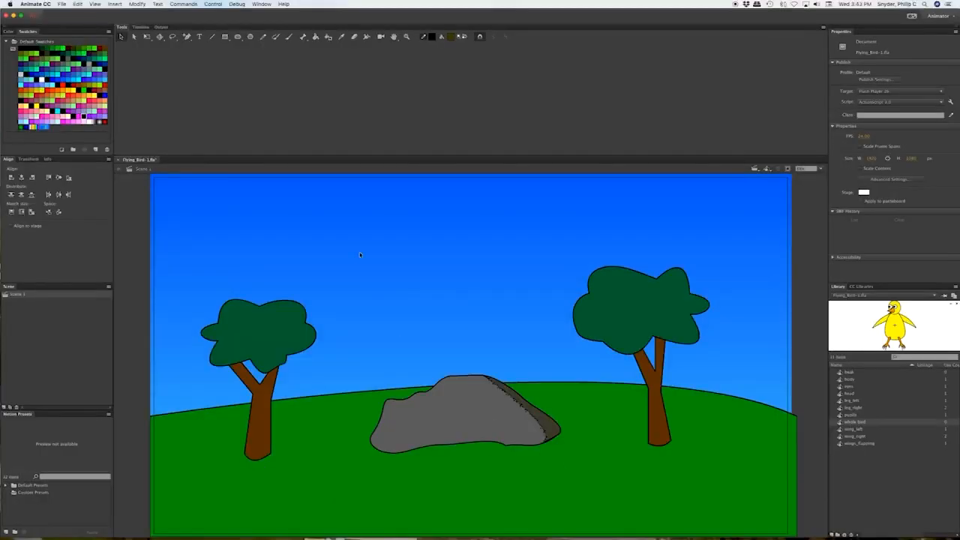
- Open the body symbol for editing and set the Line tool to the Hairline style with stroke size 4
click(141, 27)
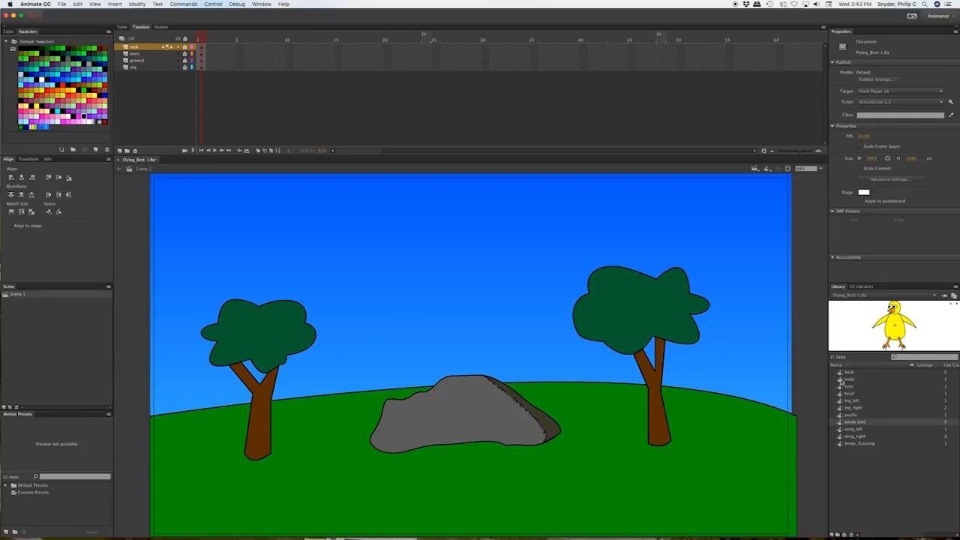
double_click(841, 380)
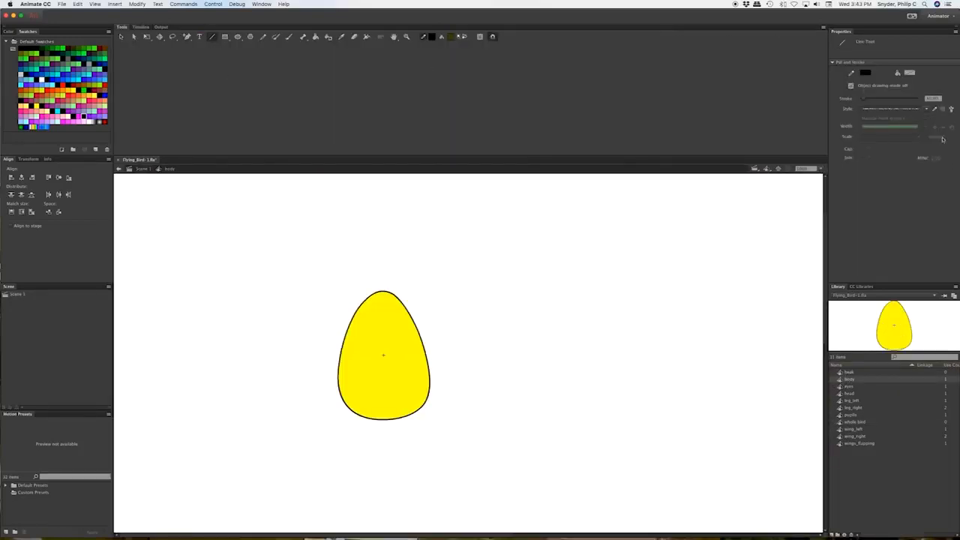
click(927, 109)
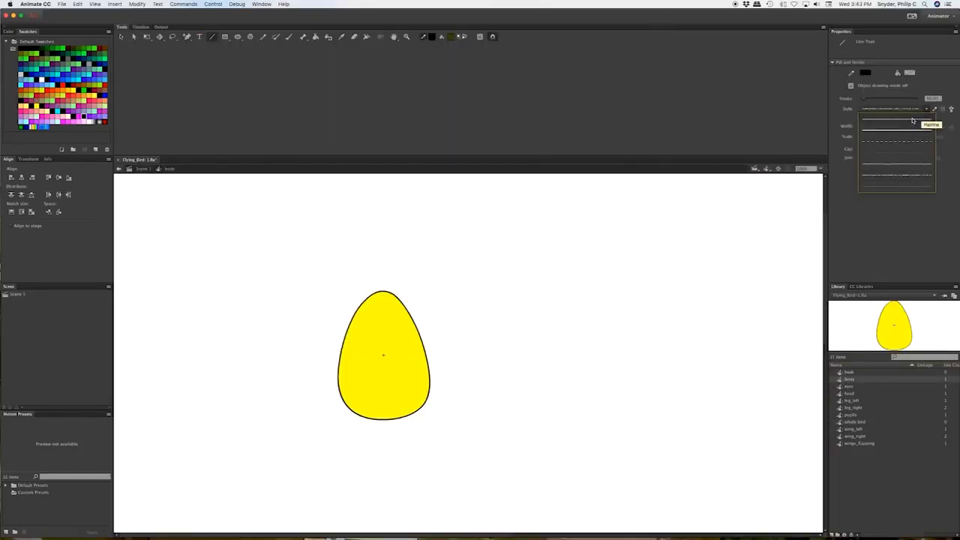
click(913, 120)
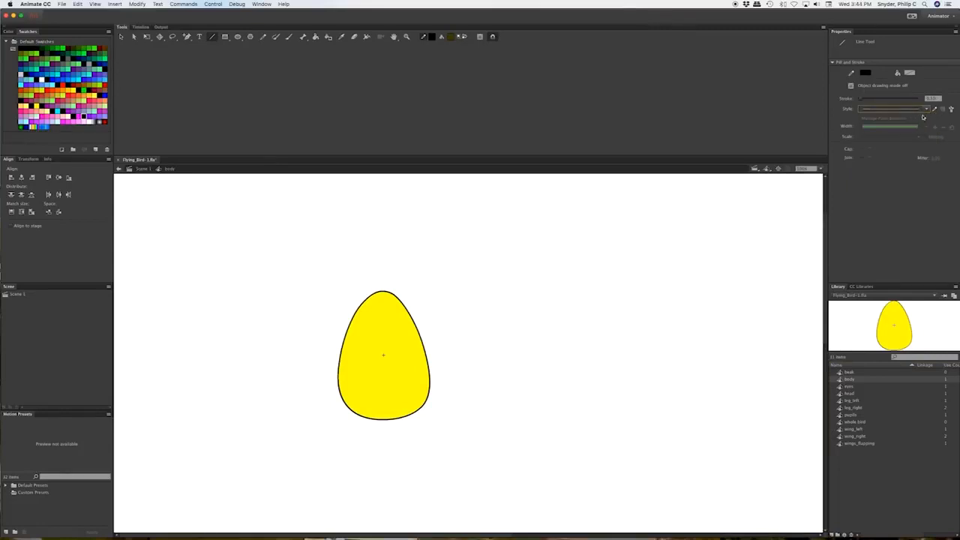
click(922, 99)
text(4)
key(Return)
- Draw a line from the body's top to its lower right edge and curve it to follow the right outline
drag(382, 291, 435, 399)
key(v)
key(a)
click(414, 341)
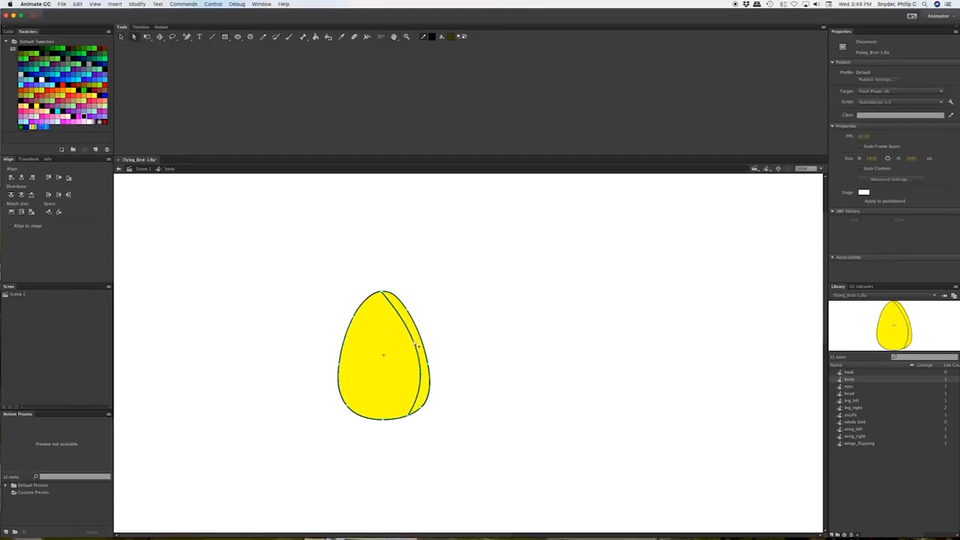
click(381, 292)
drag(424, 341, 402, 300)
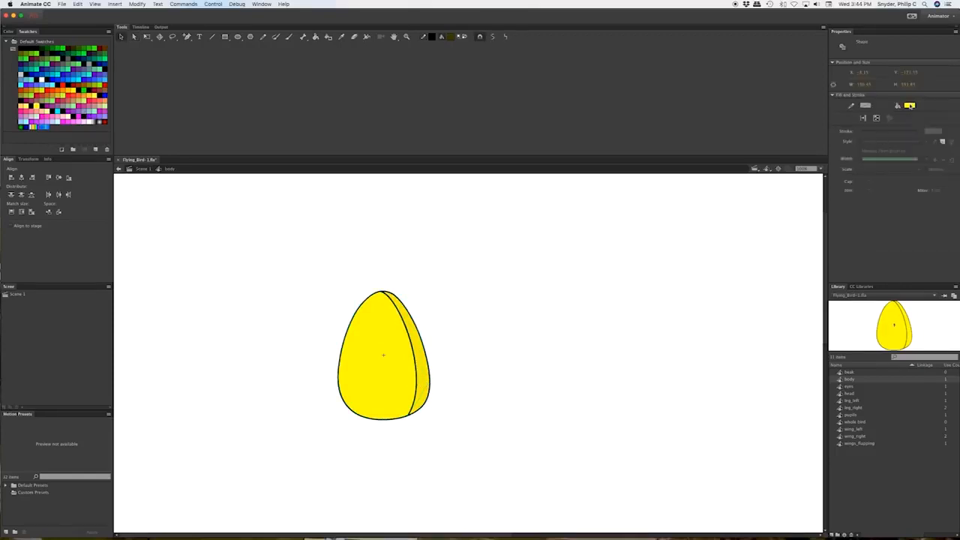
- Fill the strip along the body's right side with a slightly more orange yellow and delete the dividing line
click(910, 106)
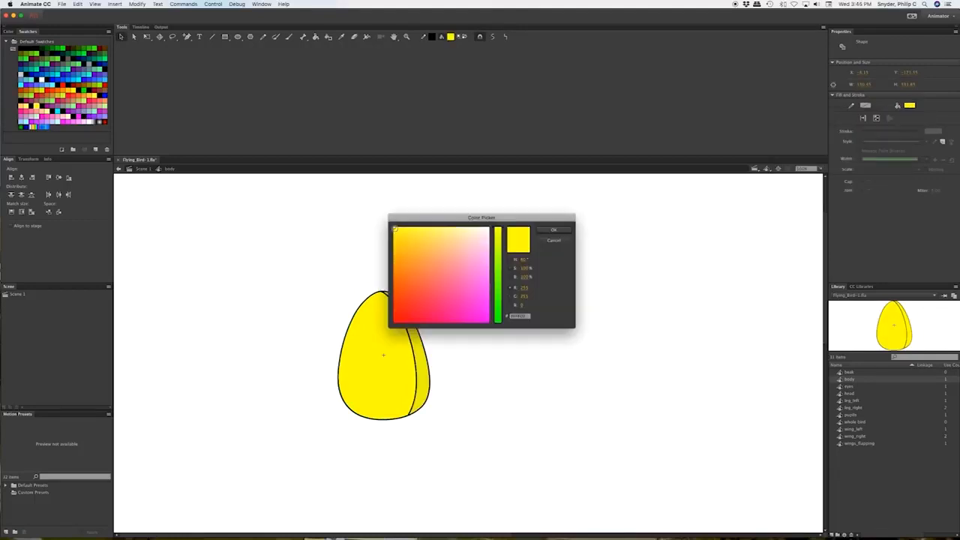
drag(396, 229, 396, 236)
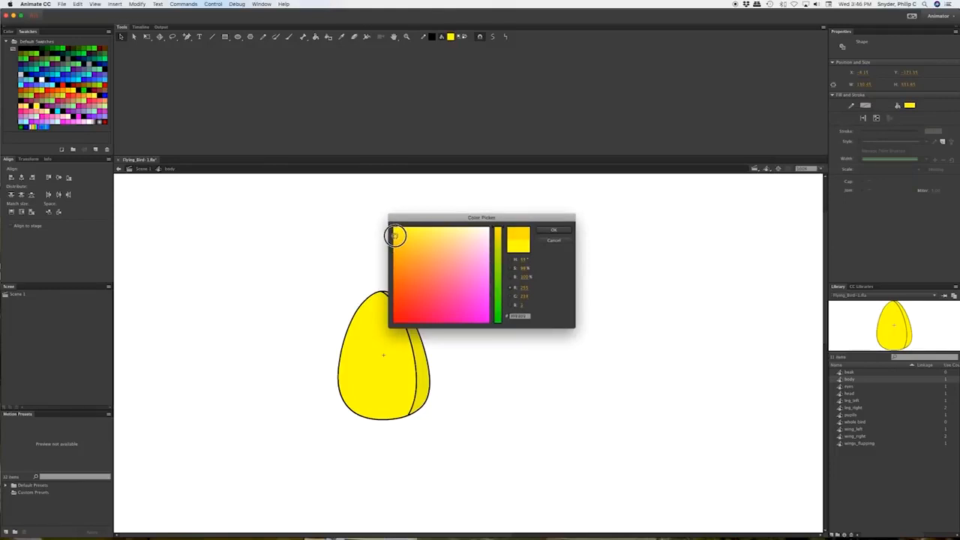
click(555, 231)
click(470, 340)
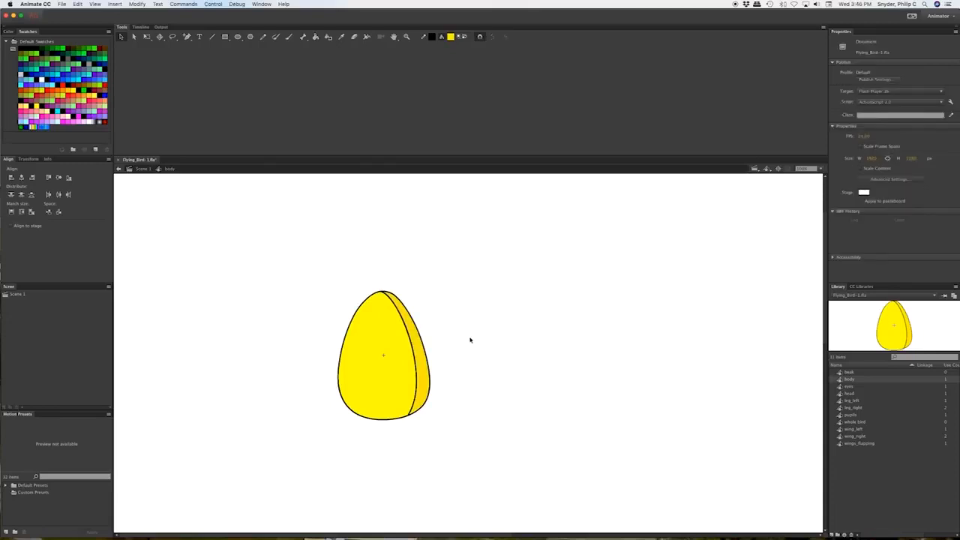
click(434, 386)
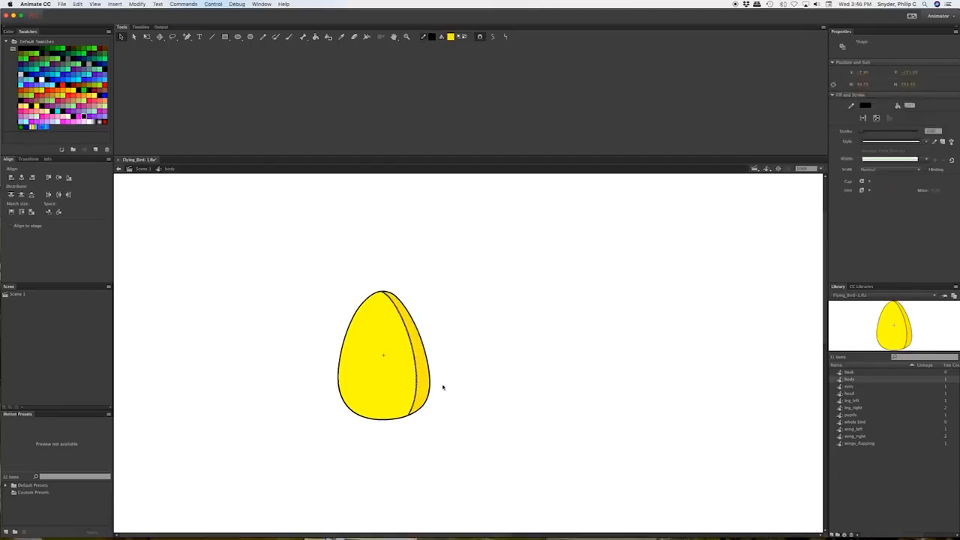
key(Delete)
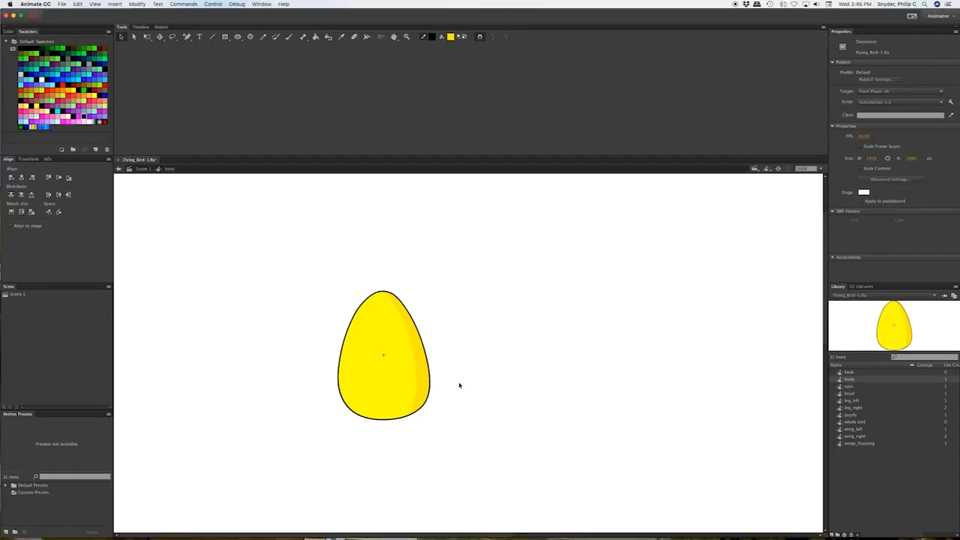
- Open the head symbol and draw a line down its right side from top to lower edge, curved outward along the outline
double_click(838, 395)
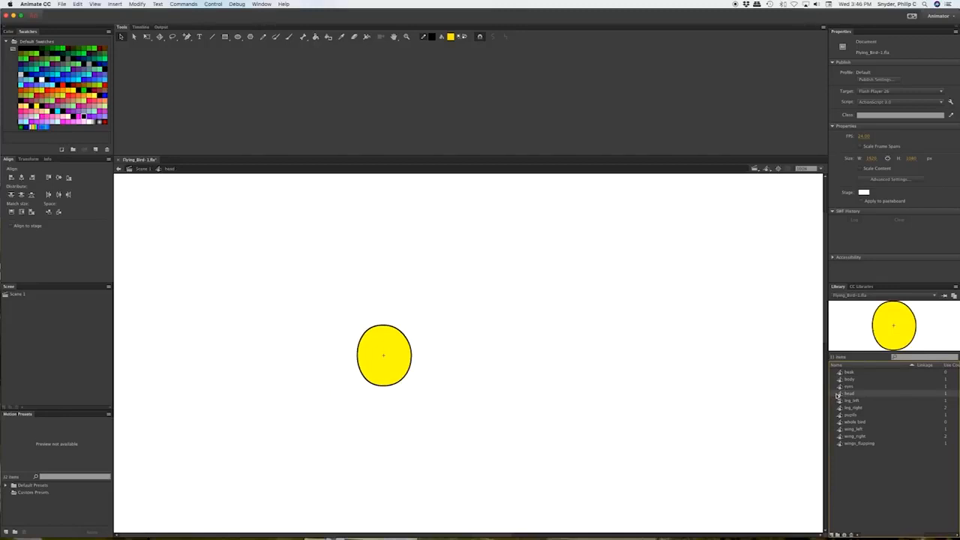
key(super+equal)
click(212, 38)
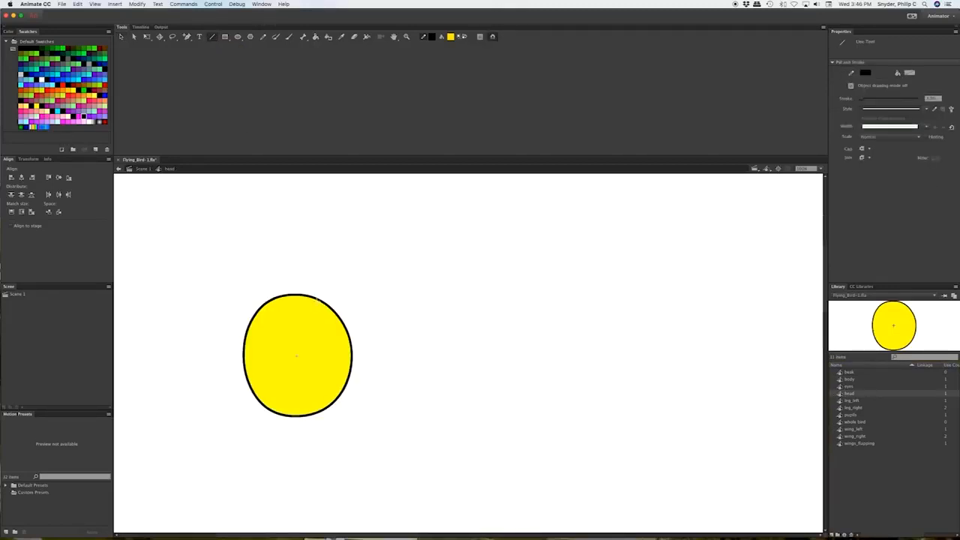
drag(303, 295, 322, 406)
key(v)
drag(312, 347, 339, 339)
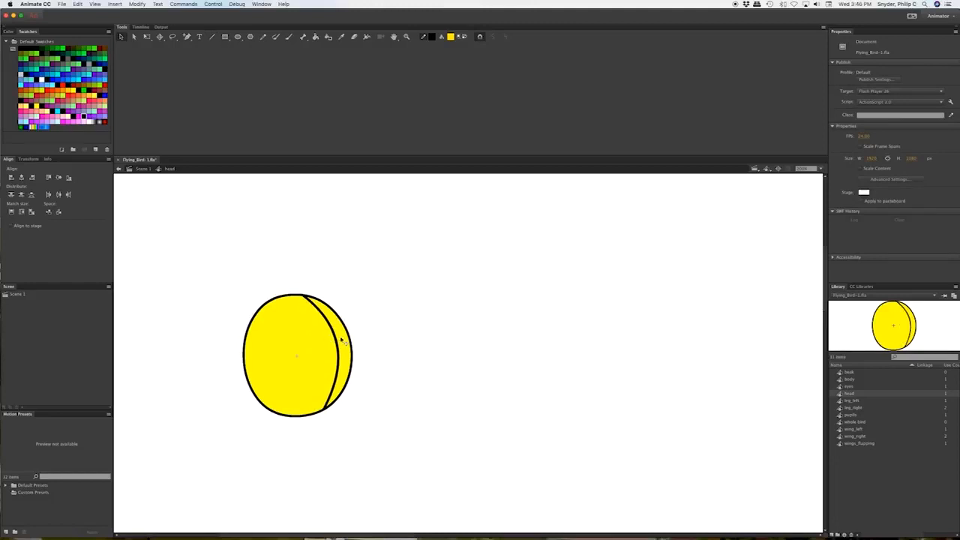
- Recolour the strip along the head's right side a slightly more orange yellow and delete the line dividing it
click(345, 341)
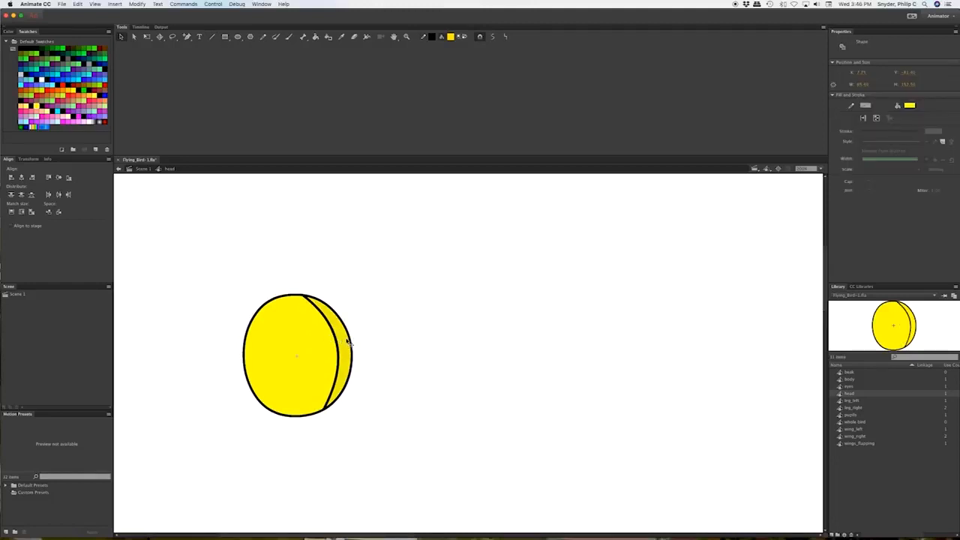
click(909, 105)
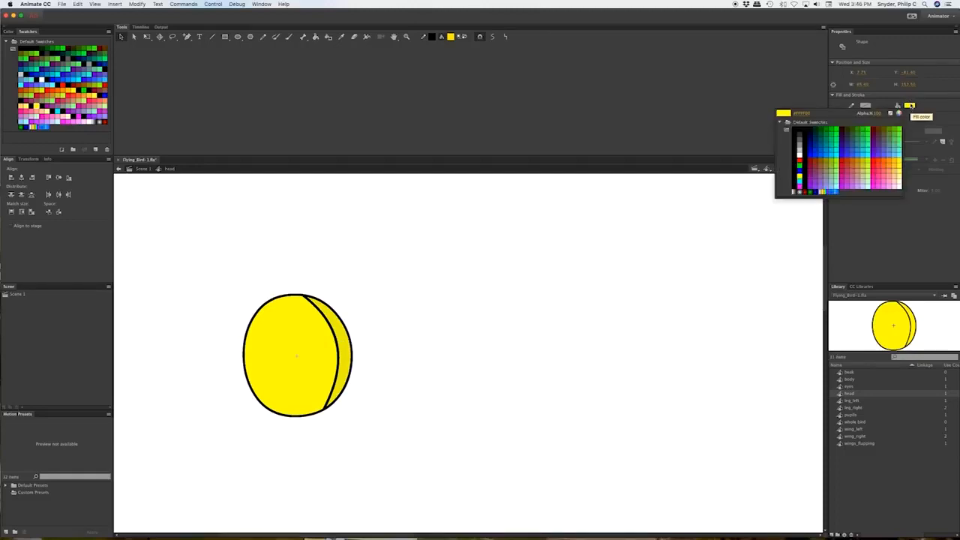
click(899, 113)
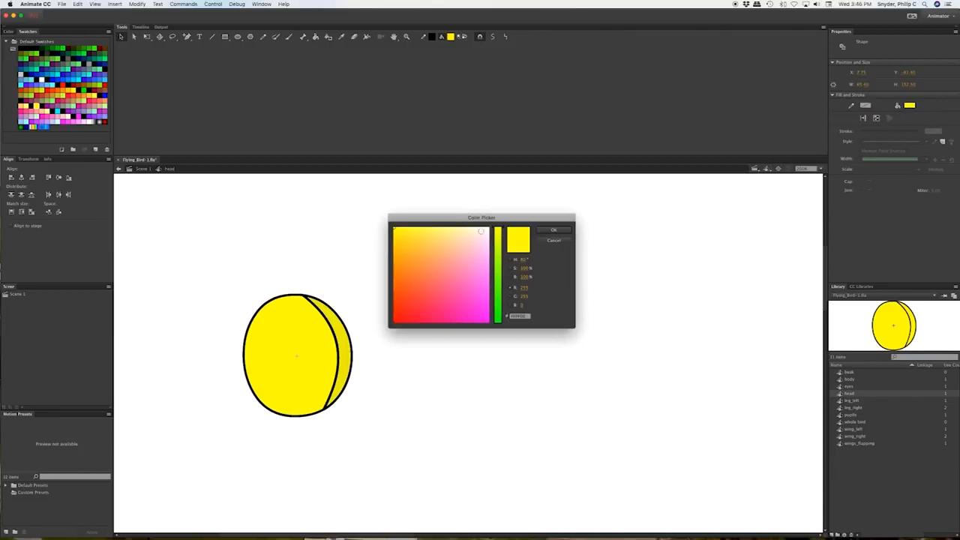
drag(393, 229, 393, 238)
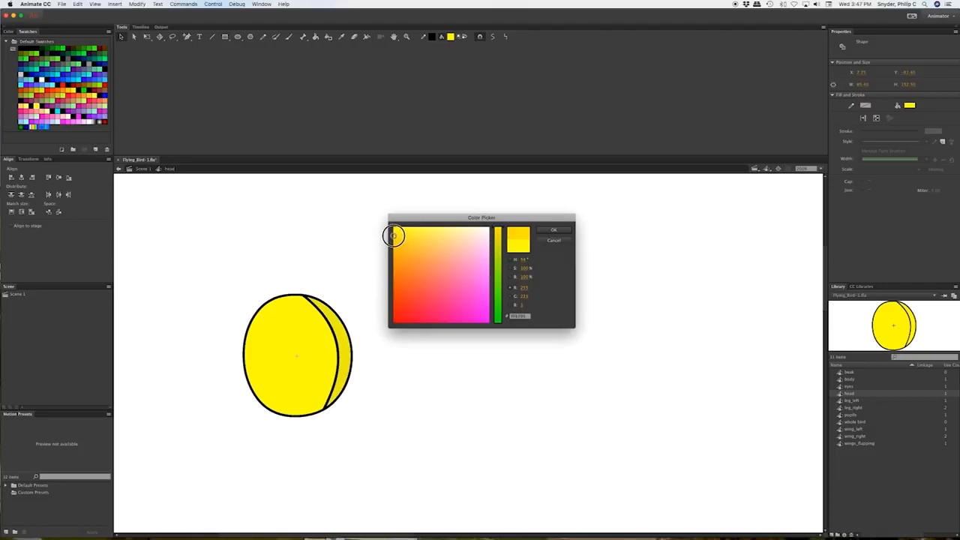
click(553, 230)
click(377, 355)
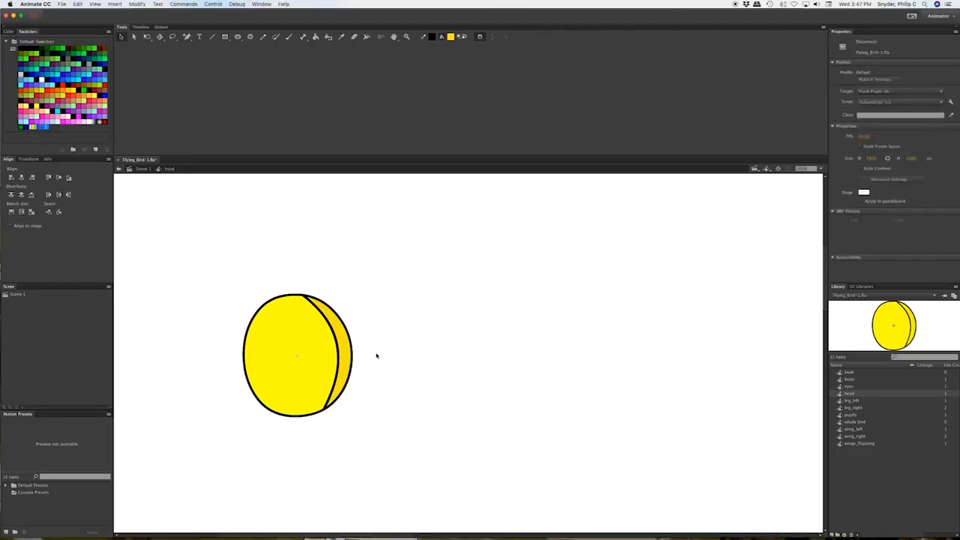
click(342, 362)
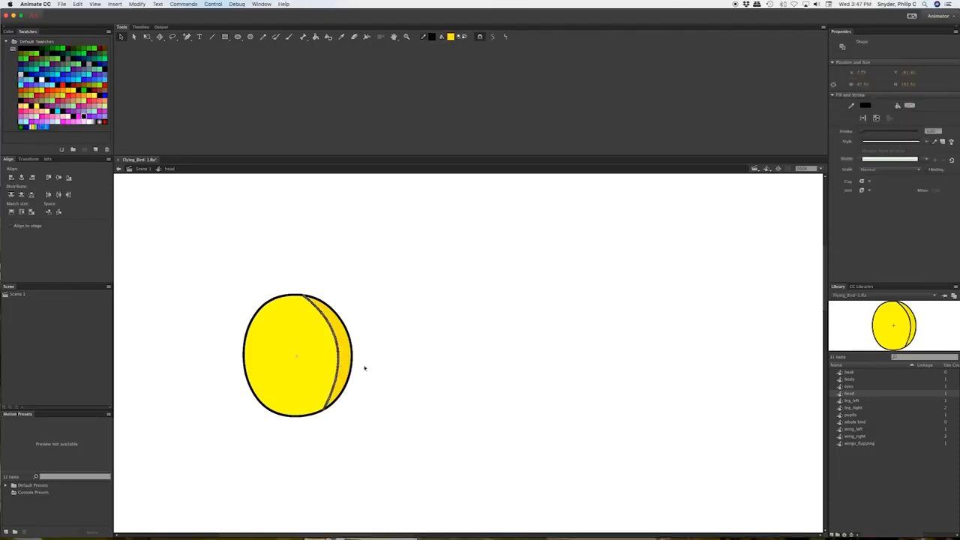
click(403, 369)
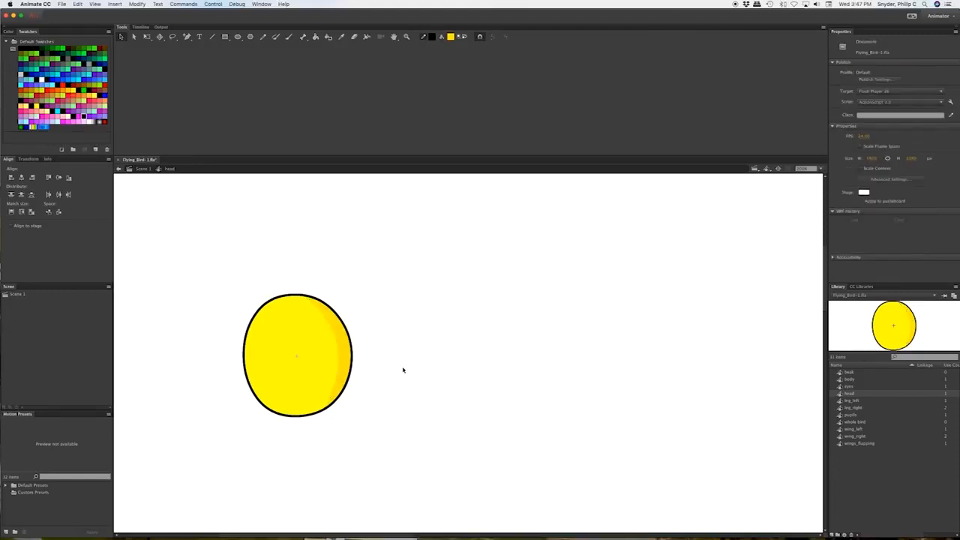
- Open the whole bird symbol and check the shading on the head and body
click(840, 423)
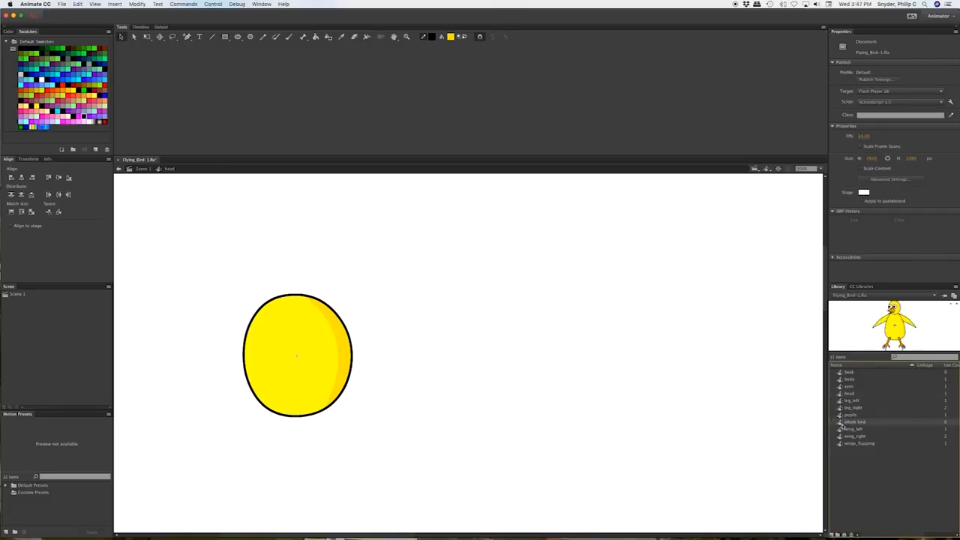
double_click(840, 424)
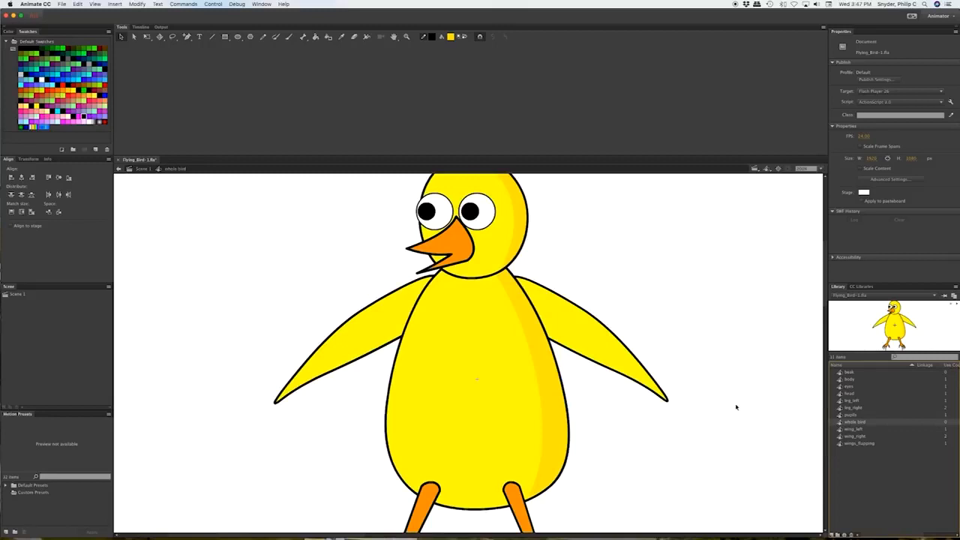
key(super+minus)
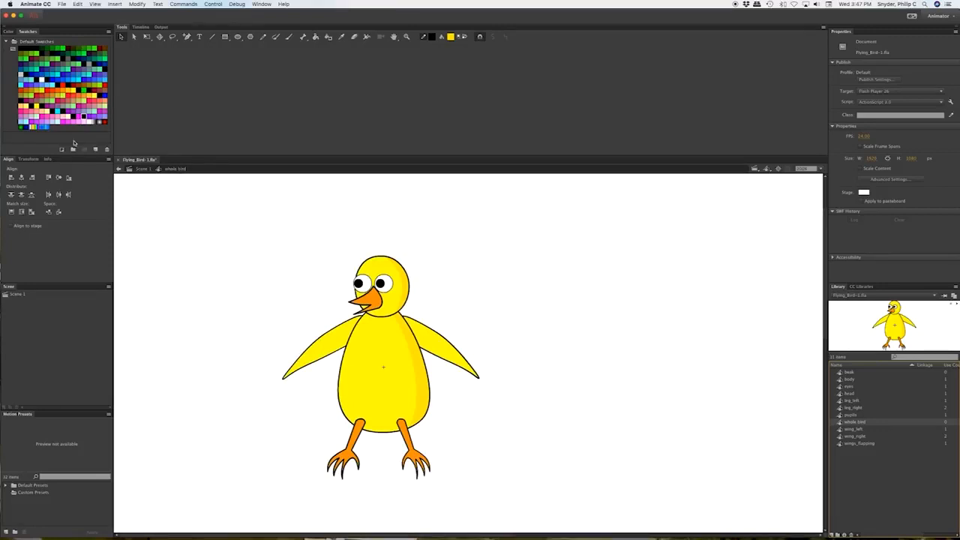
- Return to Scene 1 and add a new layer above the rock layer, named clouds
click(146, 170)
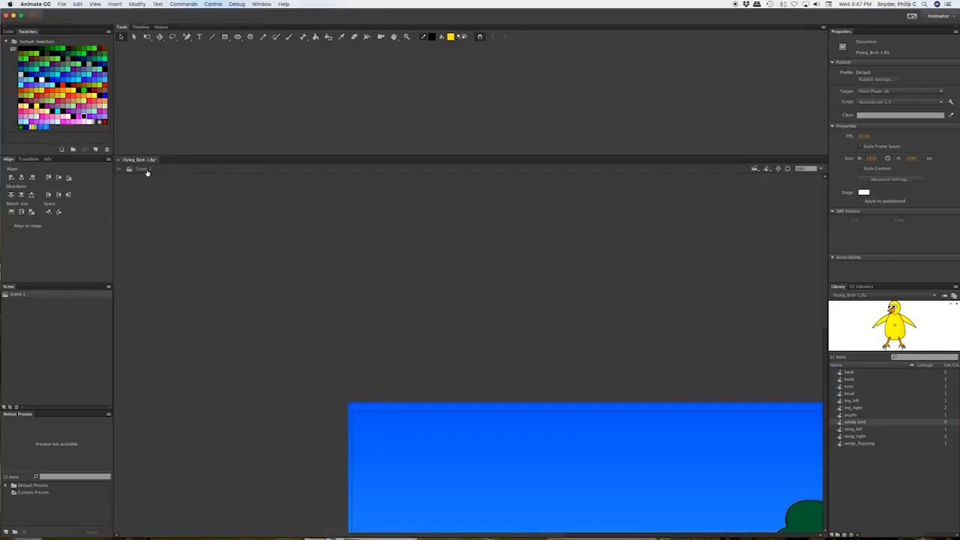
click(823, 170)
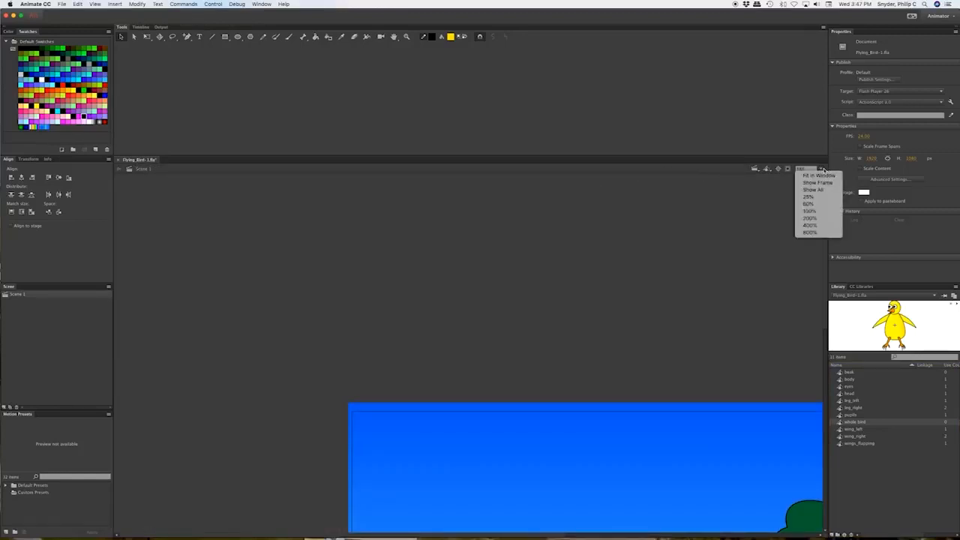
click(821, 175)
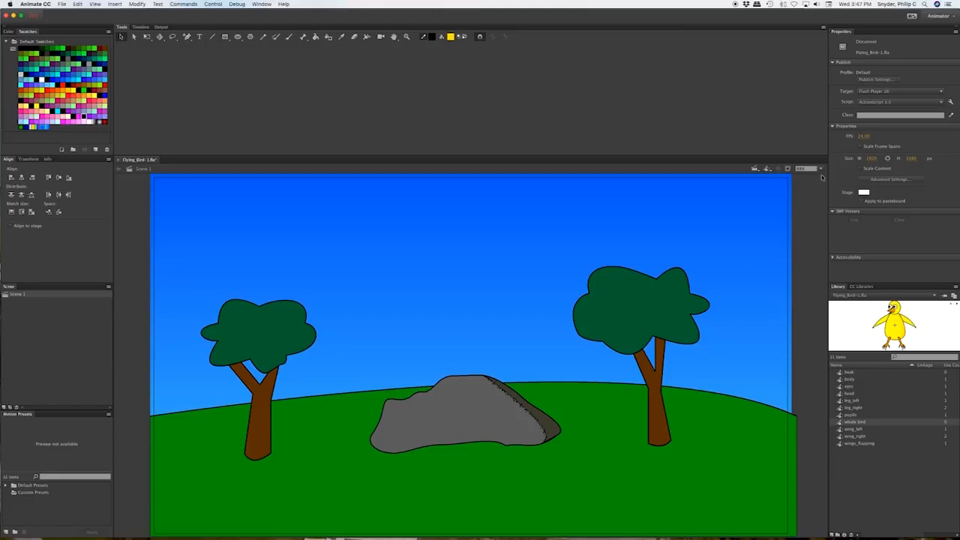
click(140, 27)
click(126, 150)
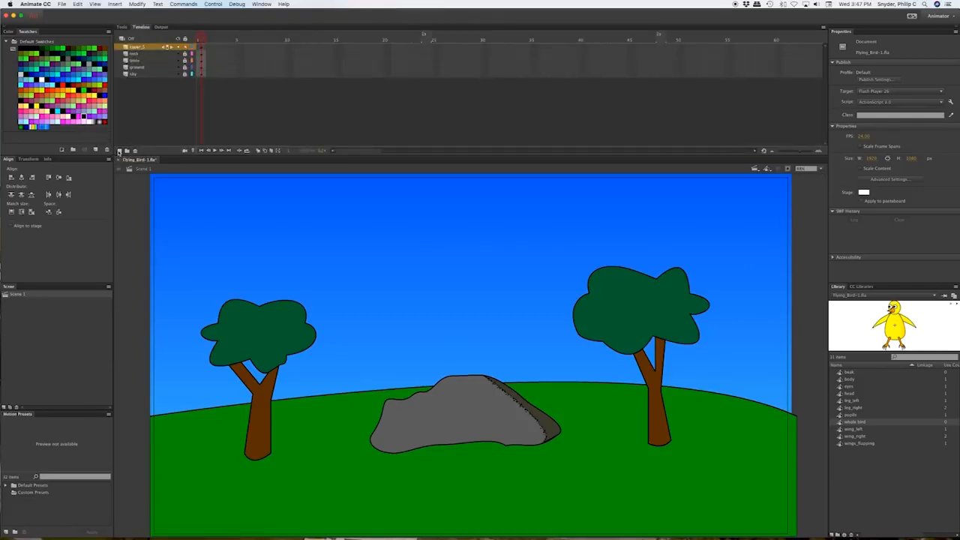
double_click(136, 47)
text(b)
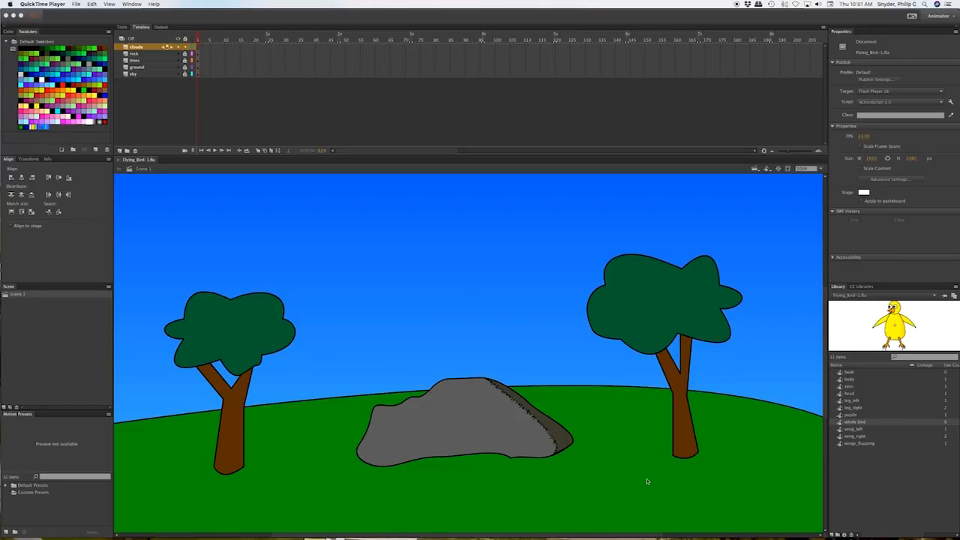
- Create a new graphic symbol named clouds
click(833, 536)
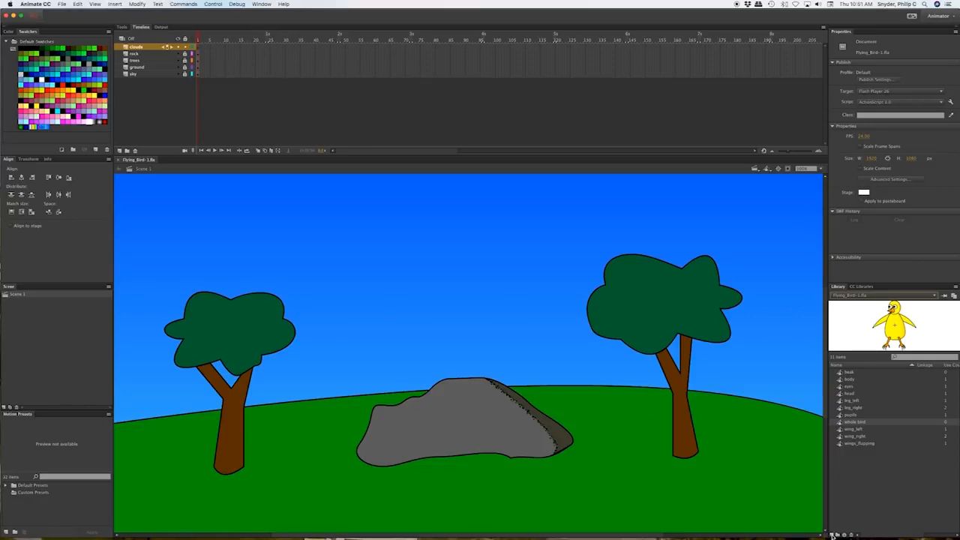
click(833, 536)
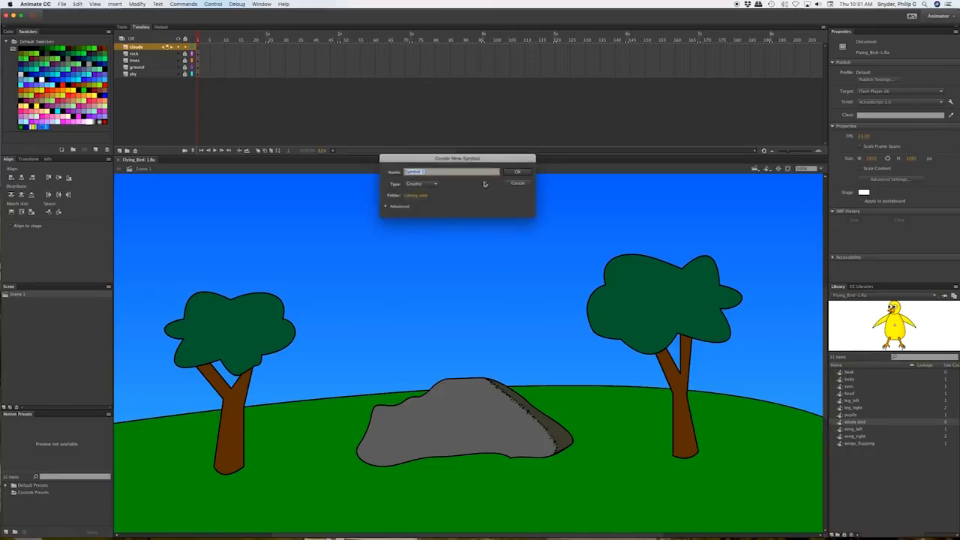
text(clouds)
key(Return)
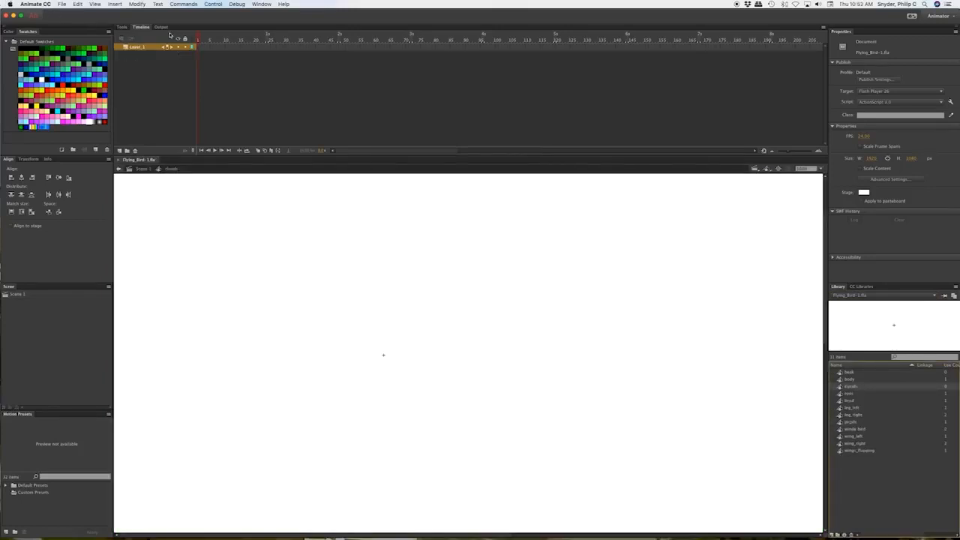
- Draw a large pentagon centred on the registration point with the PolyStar tool, using a dark grey stroke and white fill
click(122, 27)
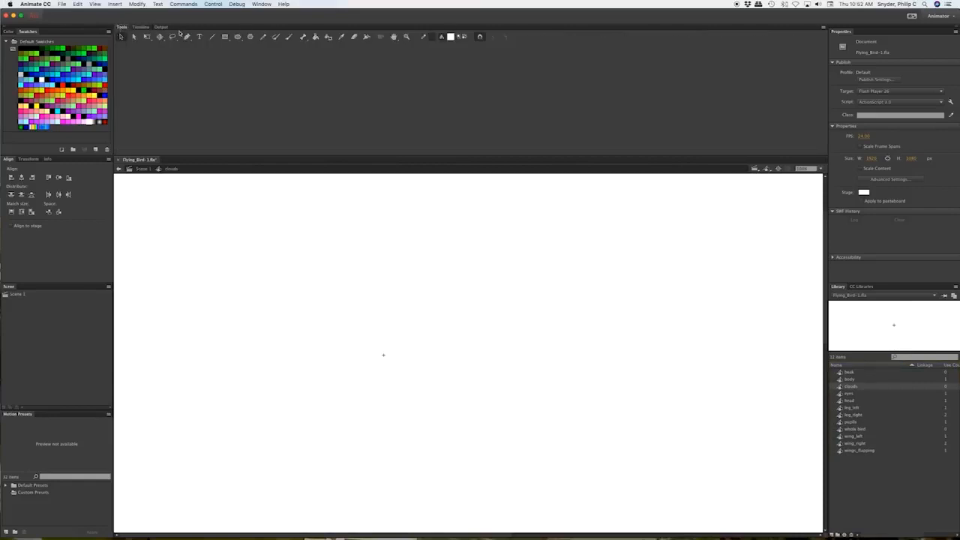
click(250, 37)
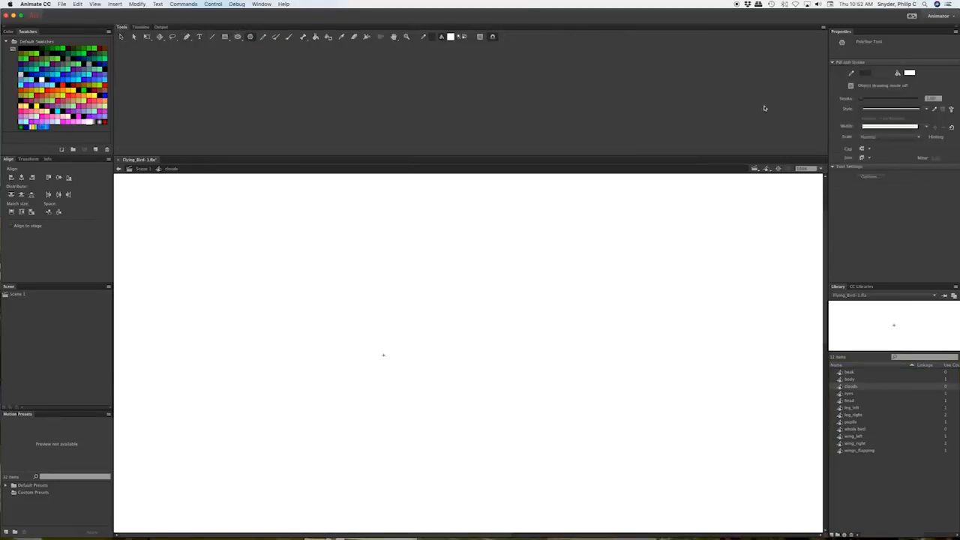
click(866, 73)
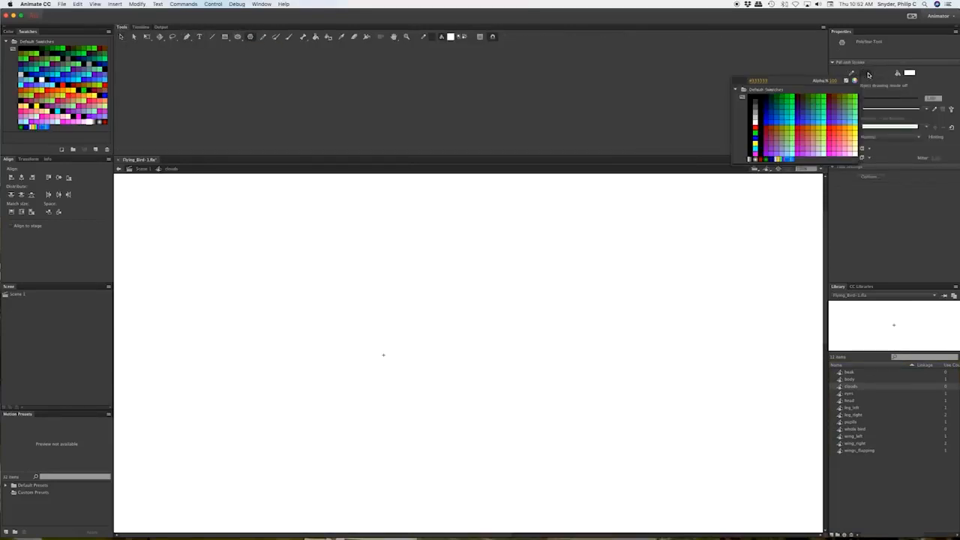
click(758, 99)
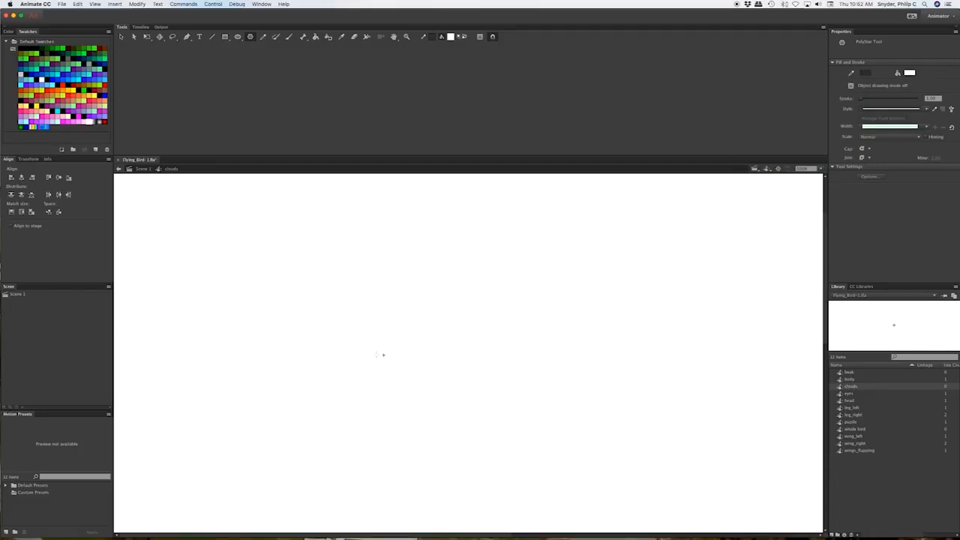
drag(383, 355, 457, 447)
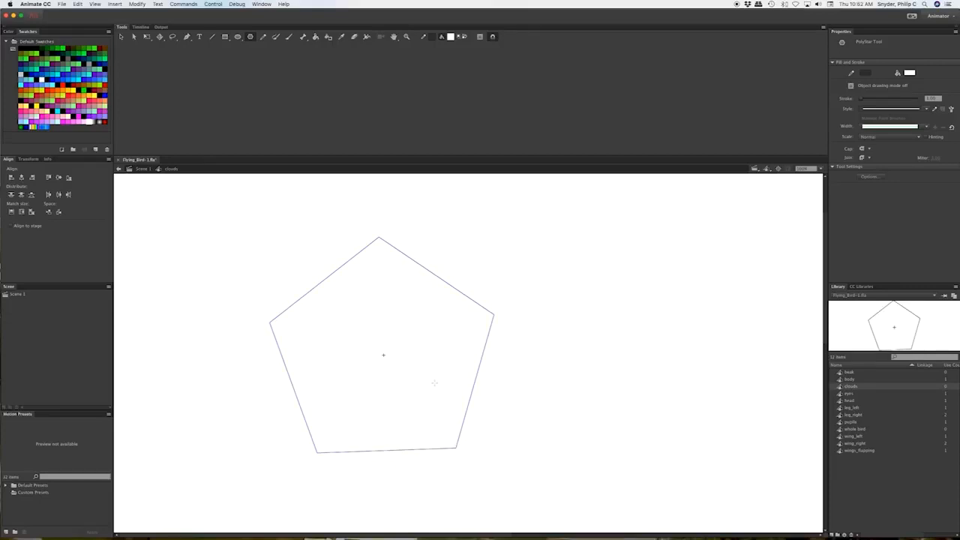
- Bend all five sides of the pentagon outward into rounded cloud lobes
key(v)
click(453, 280)
drag(453, 280, 477, 247)
drag(323, 280, 275, 242)
drag(288, 370, 207, 366)
drag(469, 401, 552, 396)
drag(396, 450, 391, 481)
- Raise the cloud's two lower corners, spreading the right one outward, and pull the top and upper-left corners inward
drag(315, 453, 314, 408)
drag(456, 447, 513, 402)
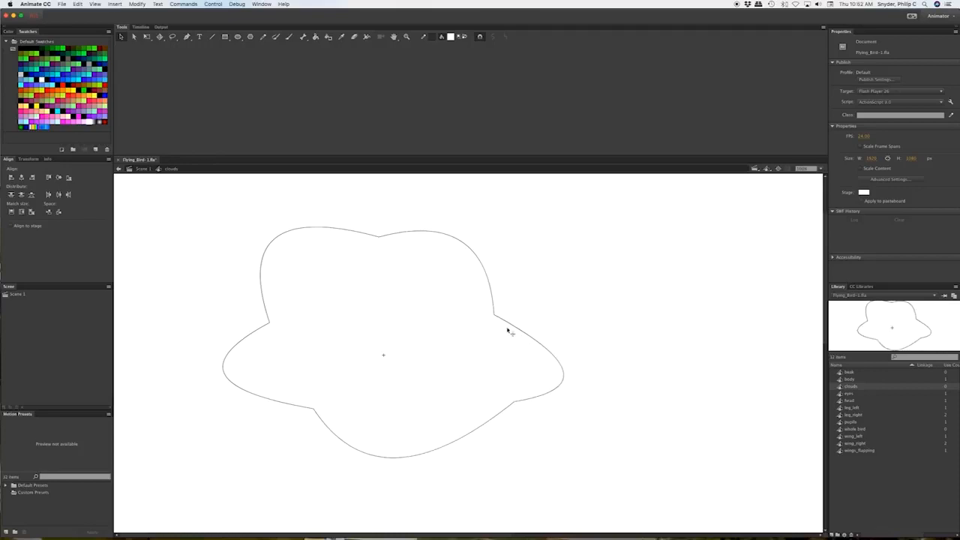
drag(380, 237, 390, 287)
drag(267, 323, 289, 341)
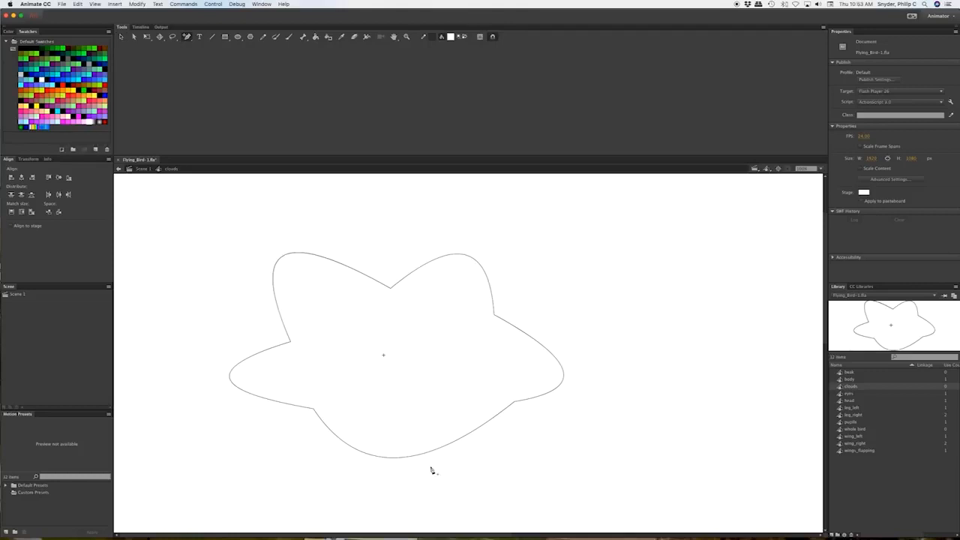
- Add three anchor points to the cloud outline: two along the bottom lobe and one on the upper-left lobe
click(439, 451)
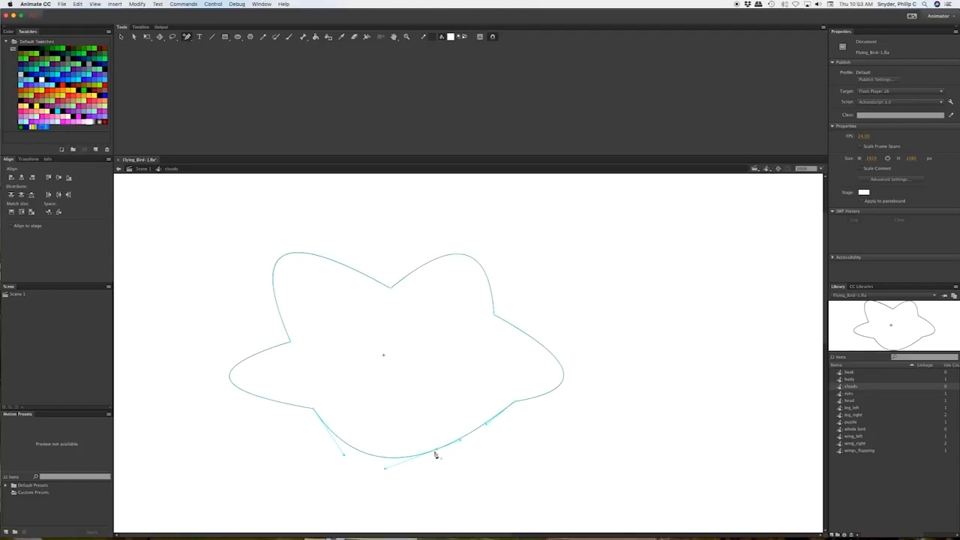
click(352, 450)
click(283, 257)
- Extend the curve handles around the new upper-left anchor point outward to split that lobe into two rounded bumps
key(a)
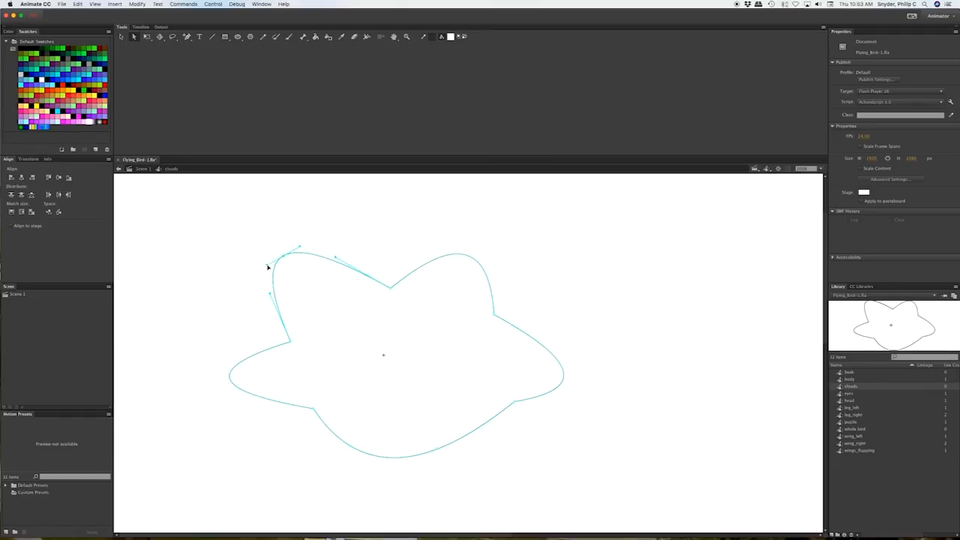
drag(267, 267, 230, 240)
drag(298, 246, 331, 219)
drag(271, 297, 197, 327)
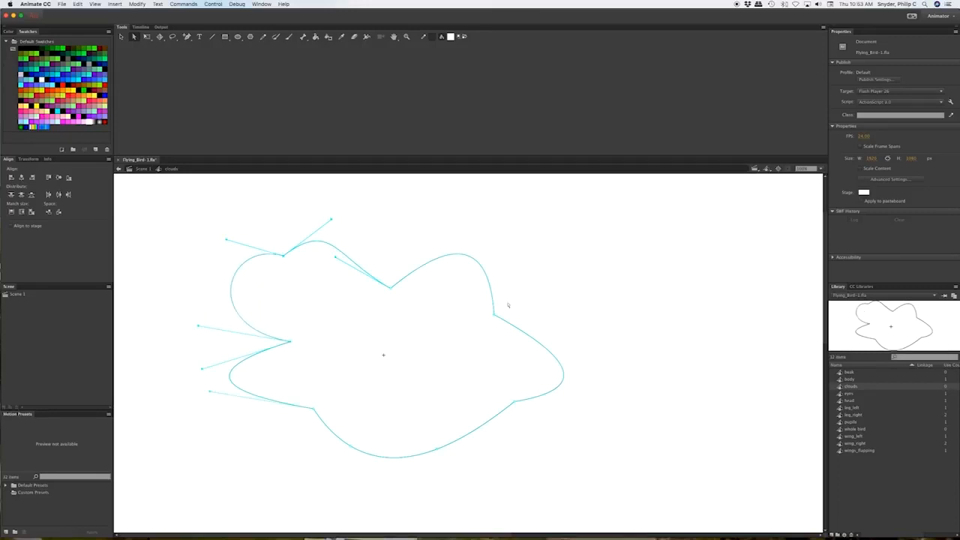
- Adjust the curve handles of the two bottom anchor points and neighbouring corners to shape the cloud's underside into three rounded bumps
click(441, 453)
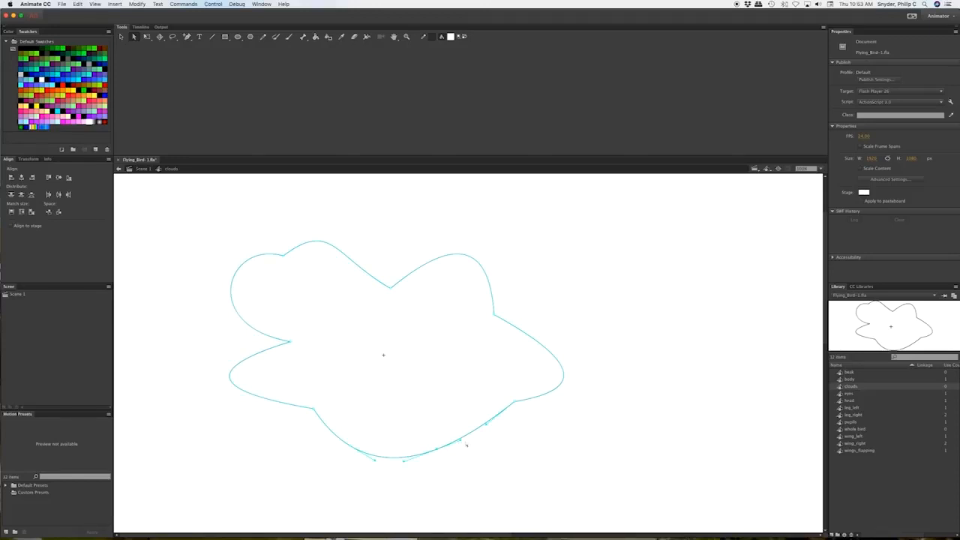
drag(459, 440, 506, 462)
drag(404, 462, 407, 483)
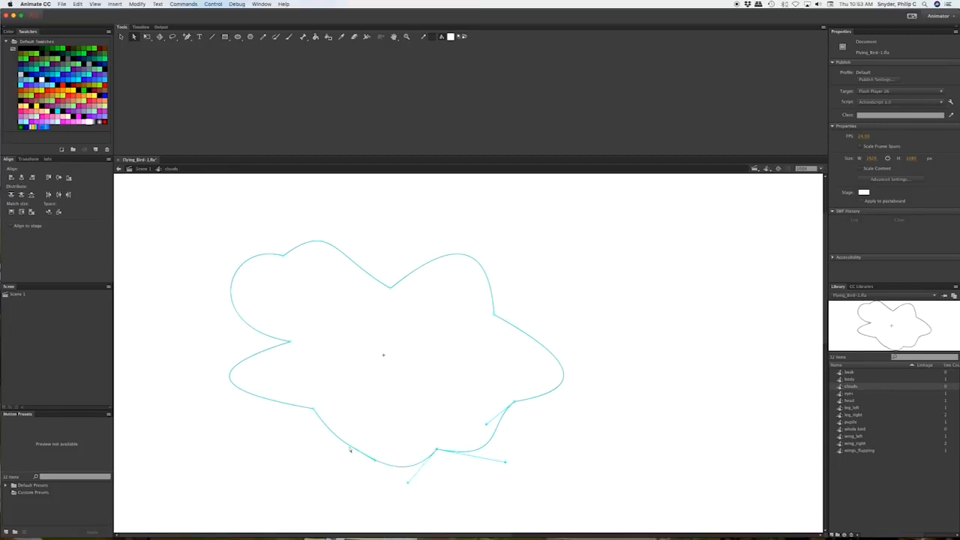
click(351, 450)
drag(372, 459, 355, 477)
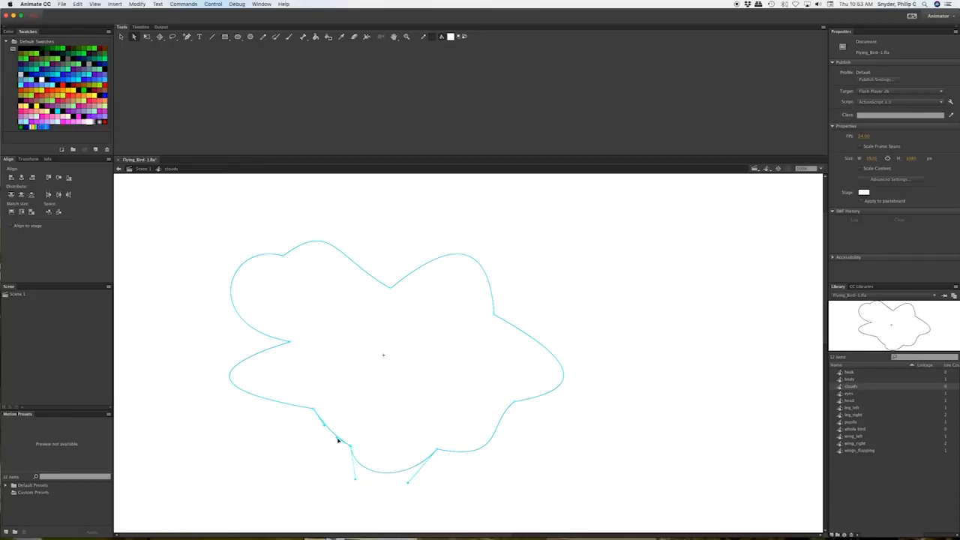
drag(350, 447, 285, 458)
drag(324, 428, 290, 429)
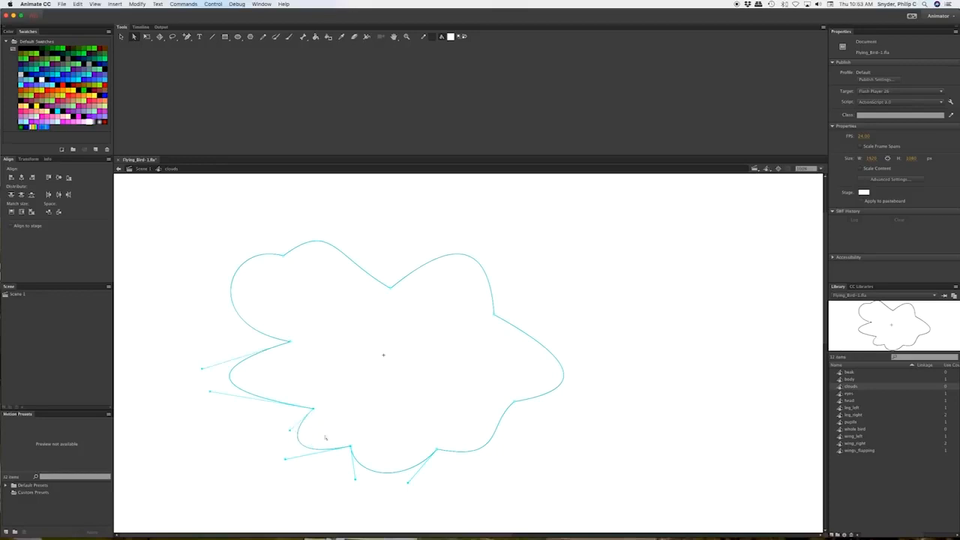
click(514, 403)
drag(488, 425, 509, 437)
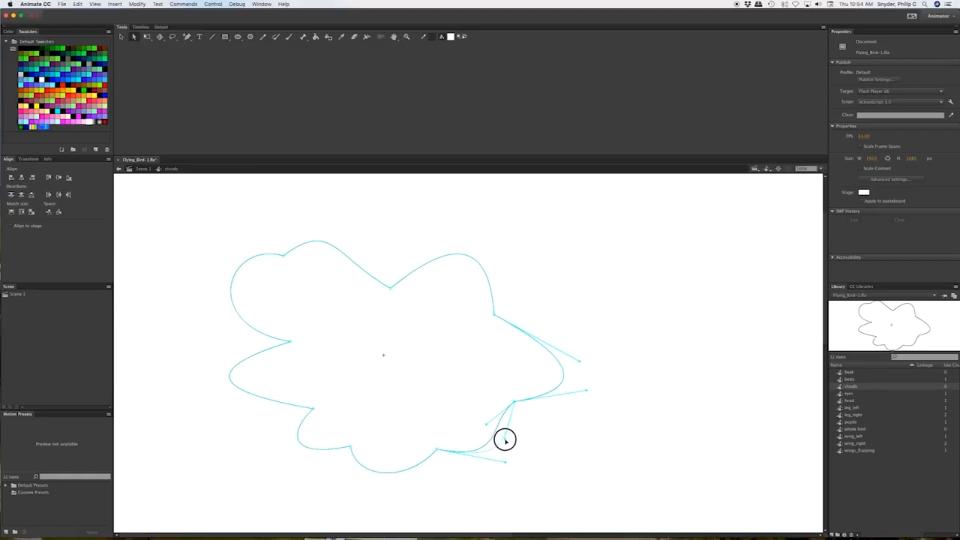
- Lower the anchor point between the cloud's two upper-left bumps to flatten them
click(282, 258)
drag(280, 273, 276, 287)
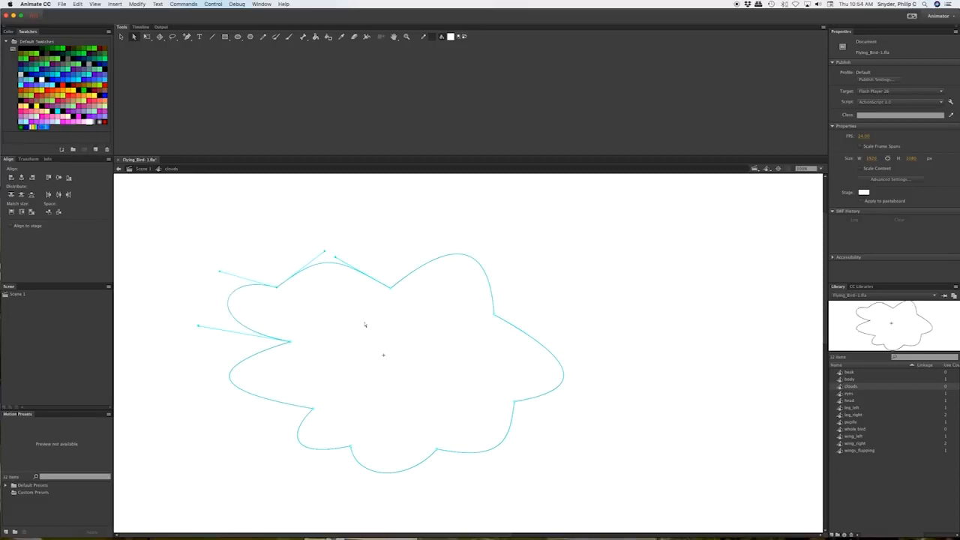
key(v)
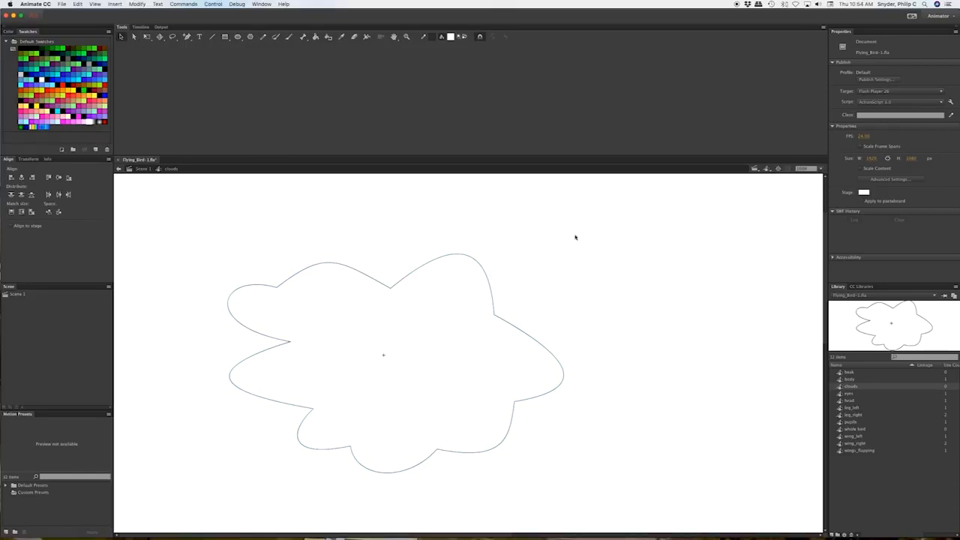
- Duplicate the whole cloud shape inside the clouds symbol and place the copy to the right of the original, slightly higher
mouse_move(627, 226)
mouse_down()
mouse_move(292, 452)
mouse_move(187, 491)
mouse_up()
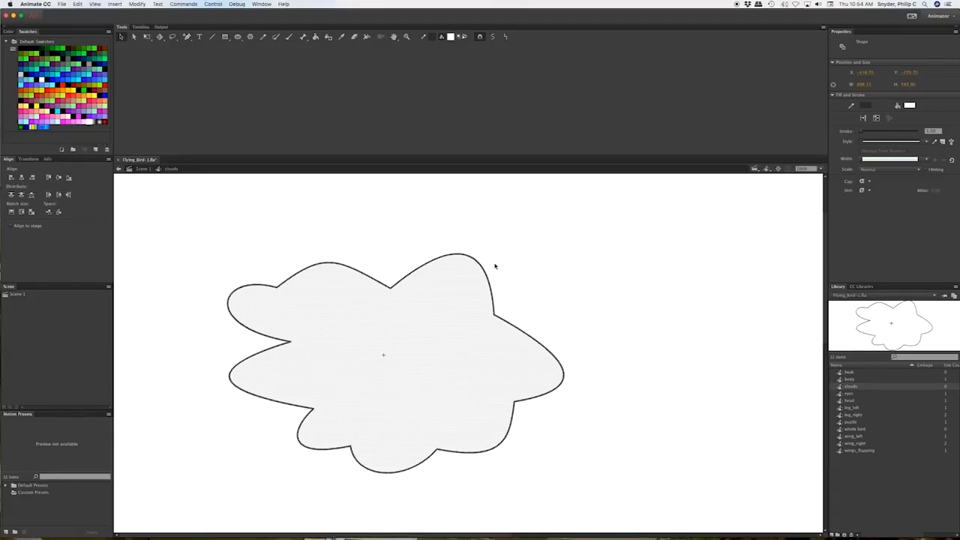
key(super+v)
drag(432, 365, 685, 371)
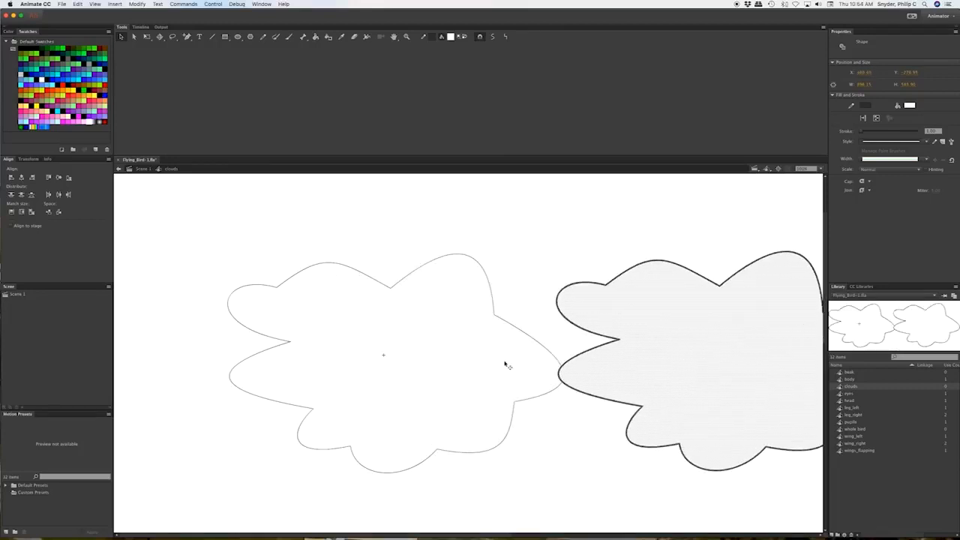
scroll(478, 364, right, 5)
scroll(480, 365, left, 1)
scroll(480, 365, left, 2)
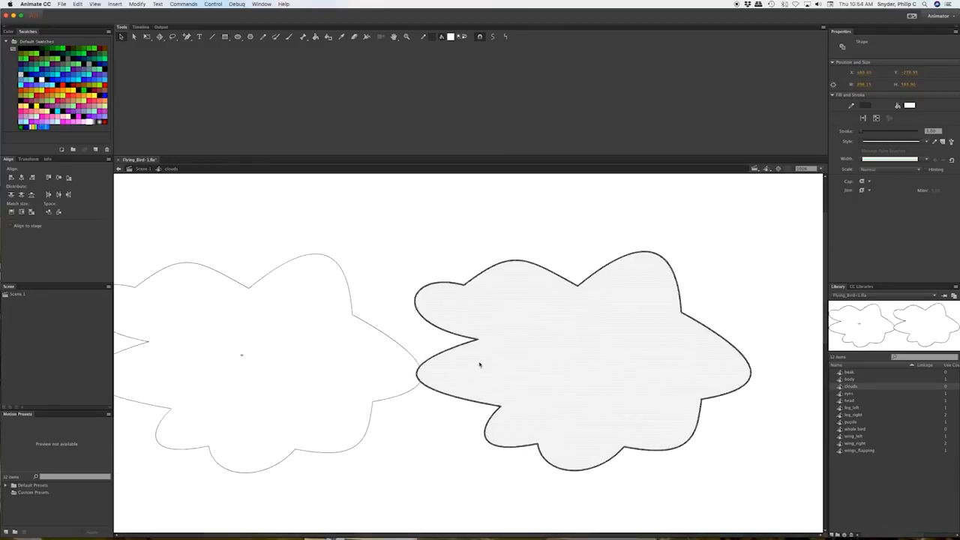
key(super+minus)
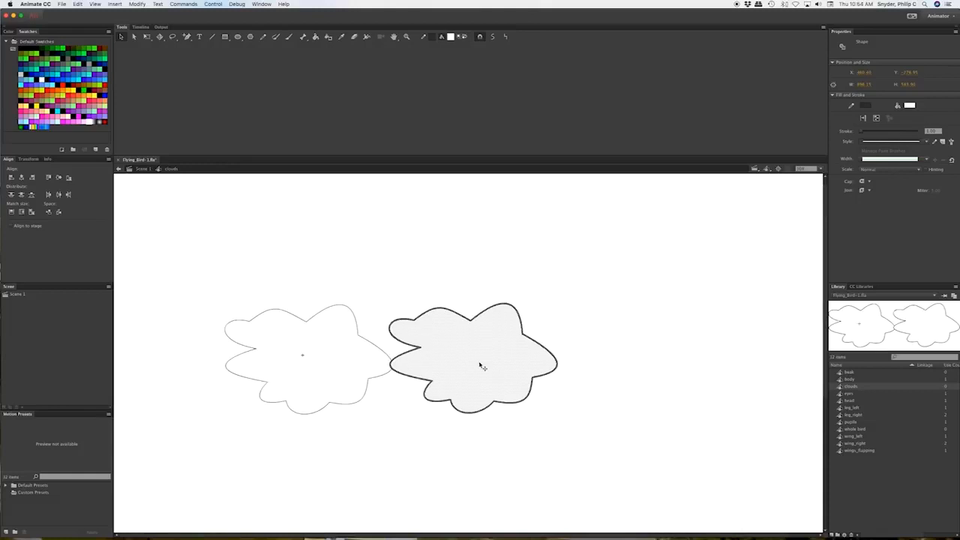
drag(480, 365, 538, 338)
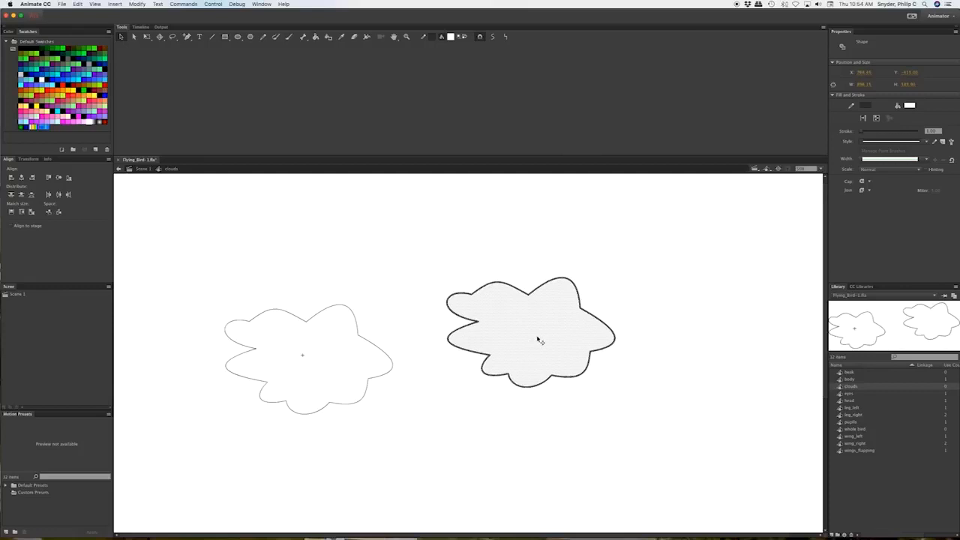
- Mirror the cloud copy horizontally and vertically with Free Transform, making it wider and flatter than the original
key(q)
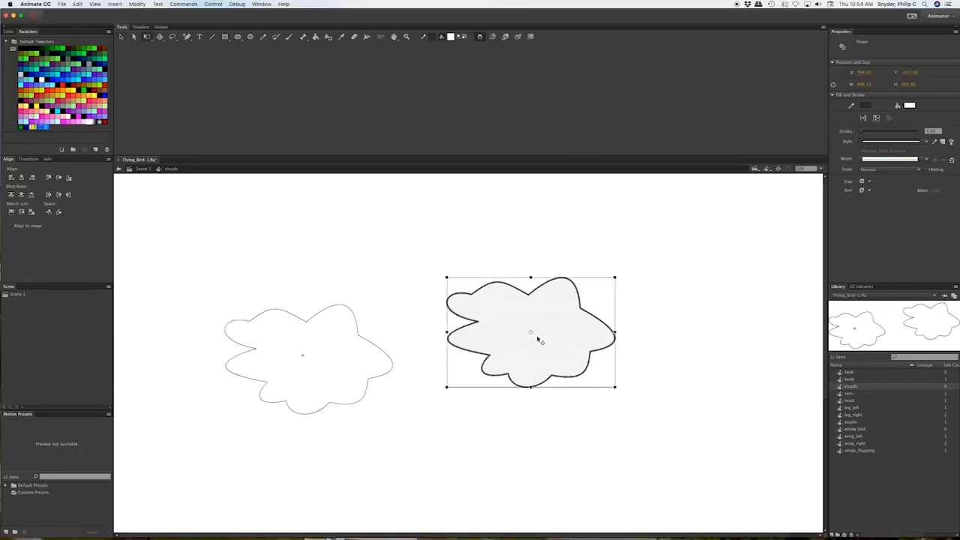
drag(450, 334, 638, 337)
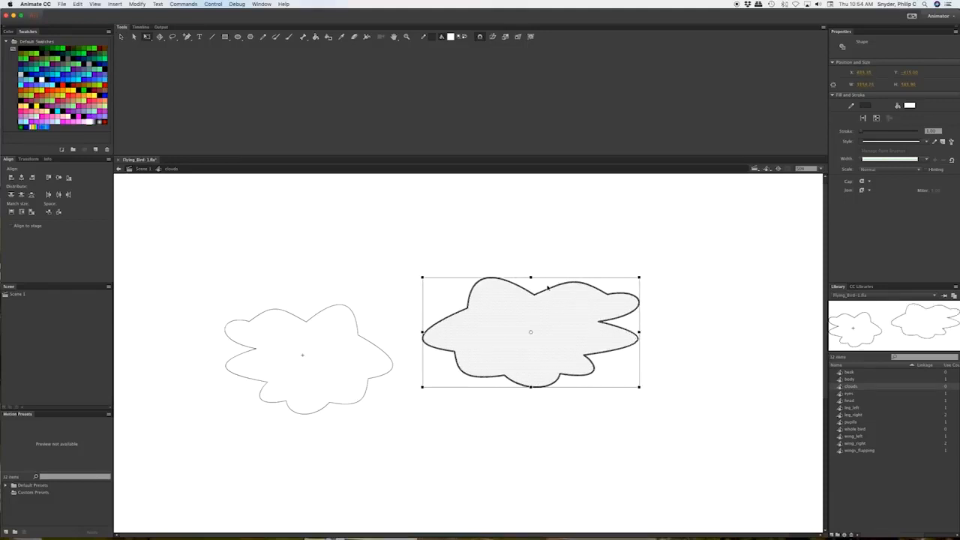
drag(530, 277, 534, 374)
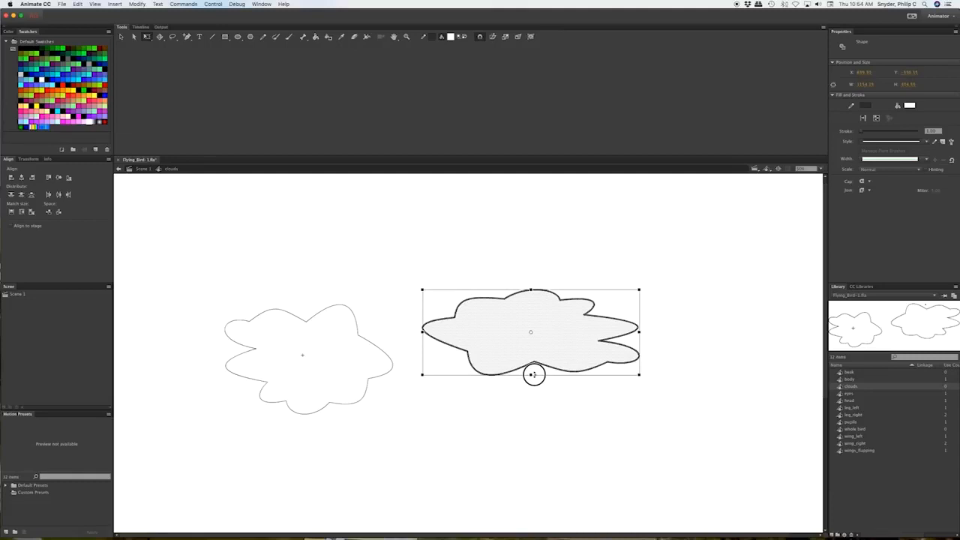
drag(534, 375, 531, 375)
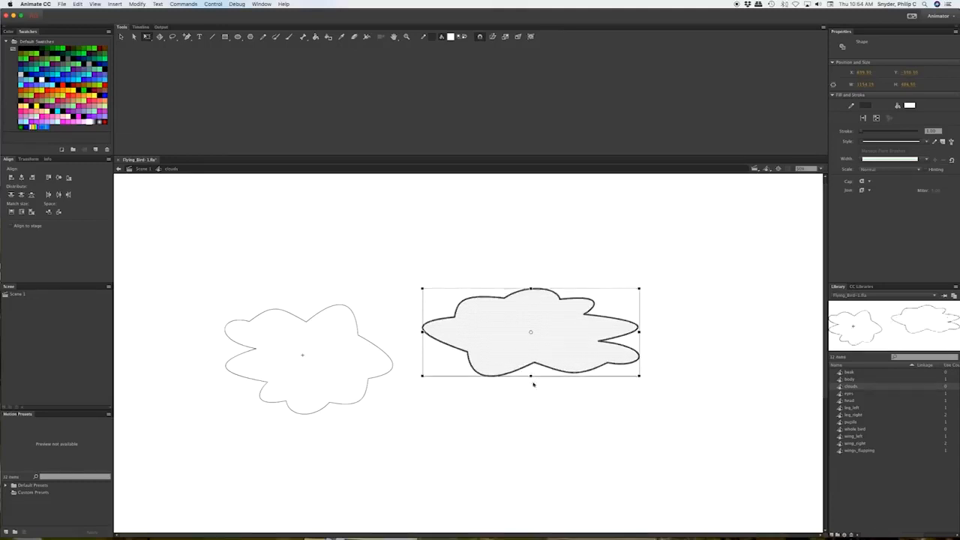
click(566, 399)
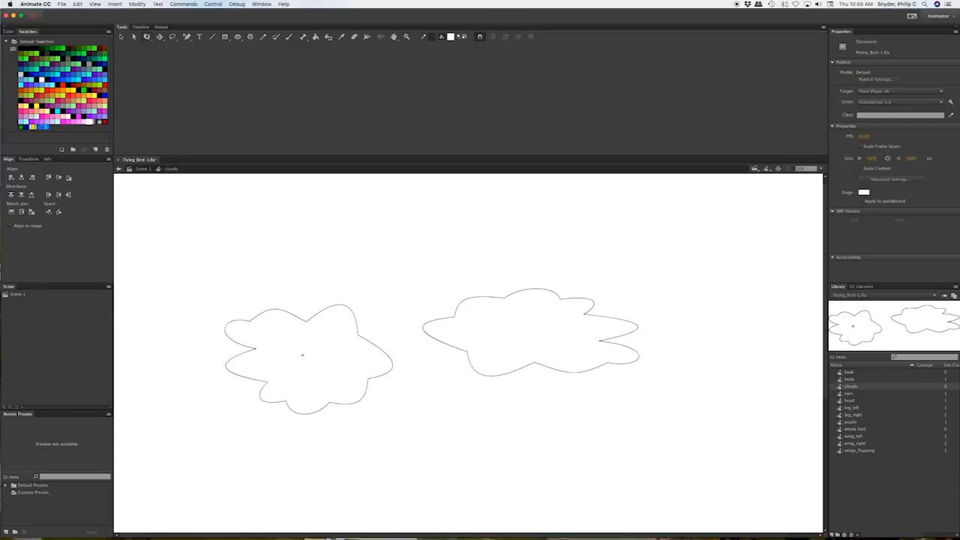
- Extend Layer_1 of the clouds symbol to frame 120 and create a motion tween across its frames
click(141, 27)
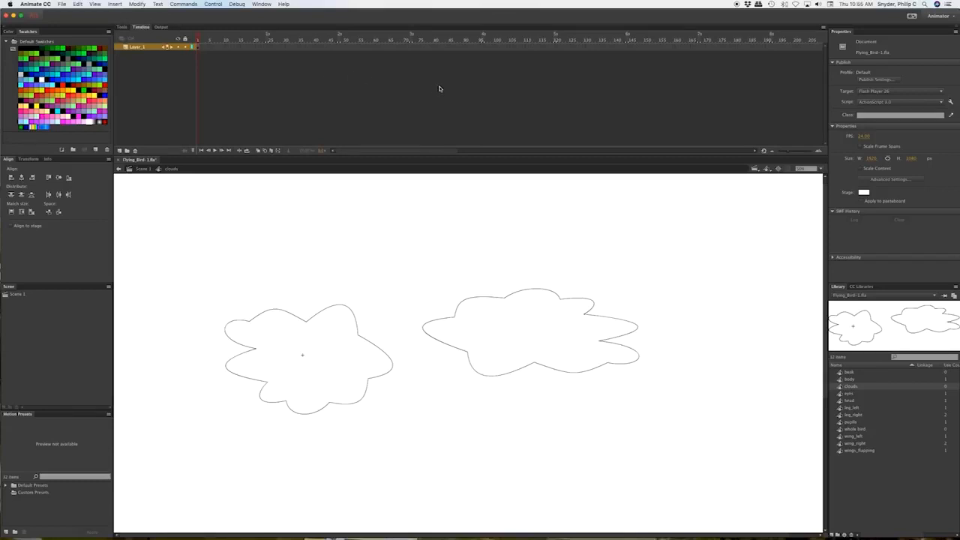
click(585, 65)
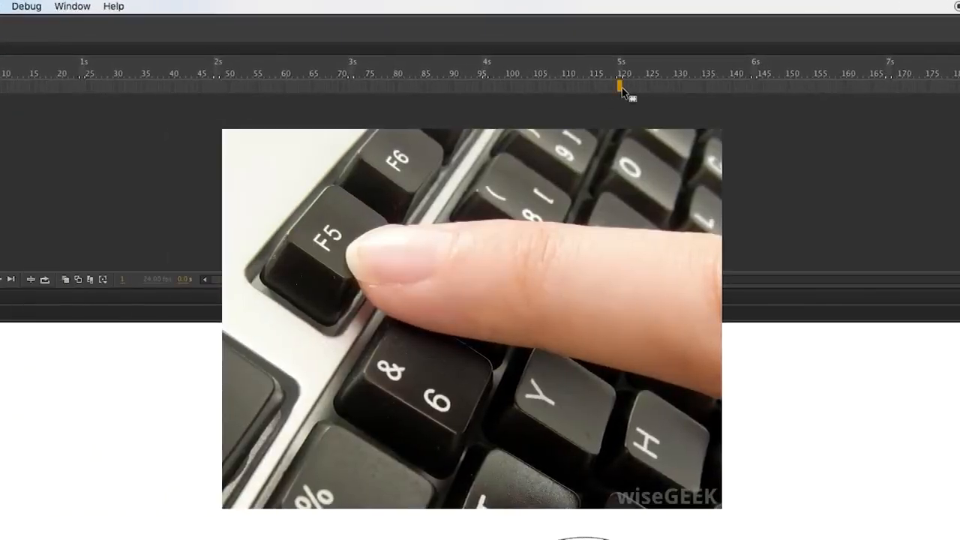
key(F5)
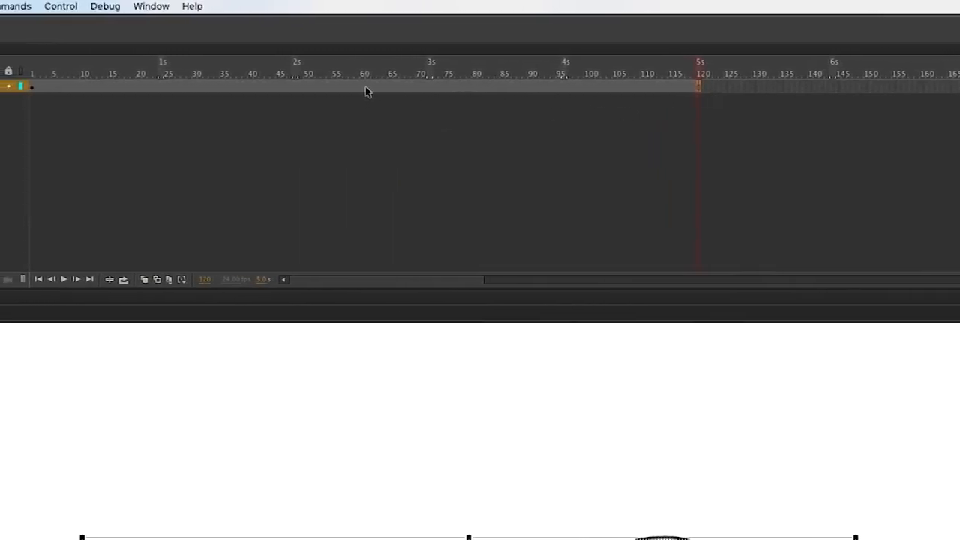
click(121, 74)
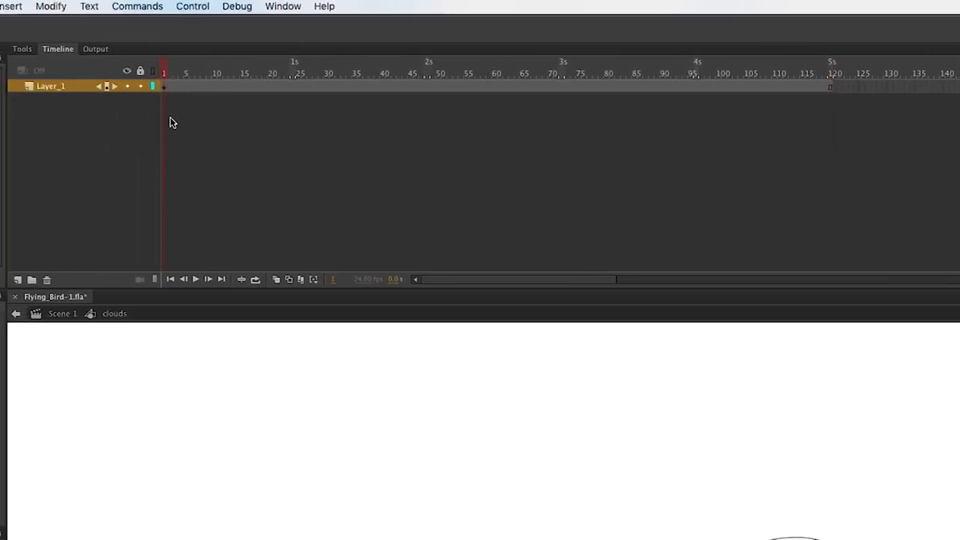
right_click(461, 91)
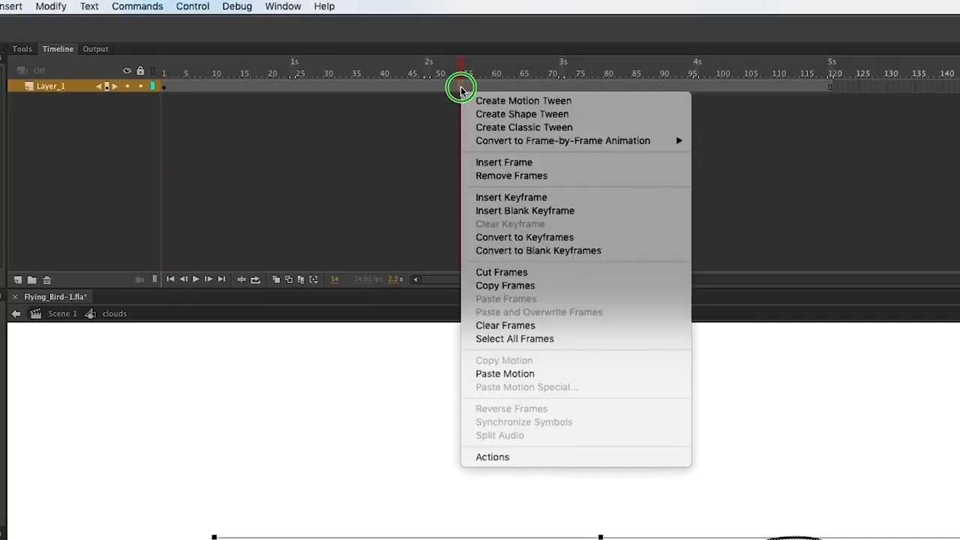
click(512, 103)
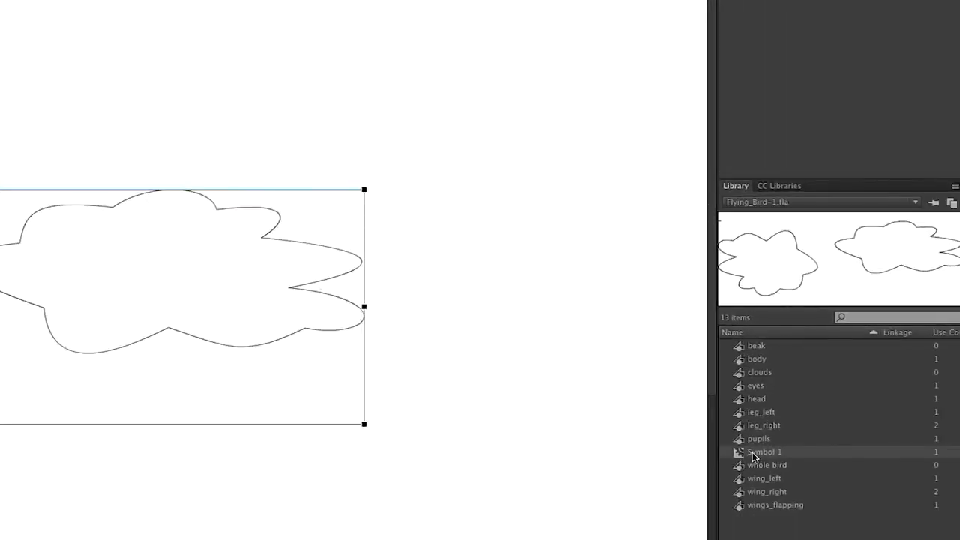
- Rename the library item Symbol 1 as "clouds animated"
double_click(763, 453)
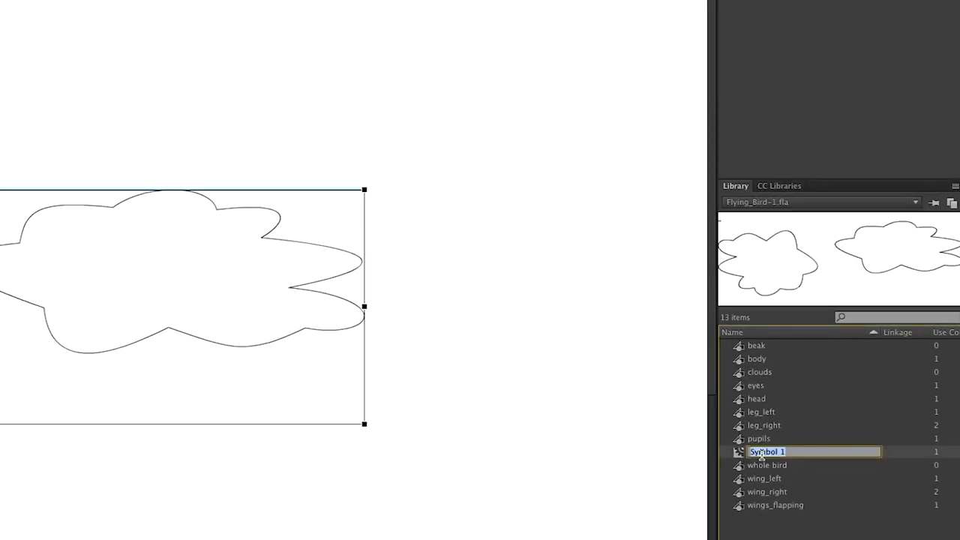
text(clouds animated)
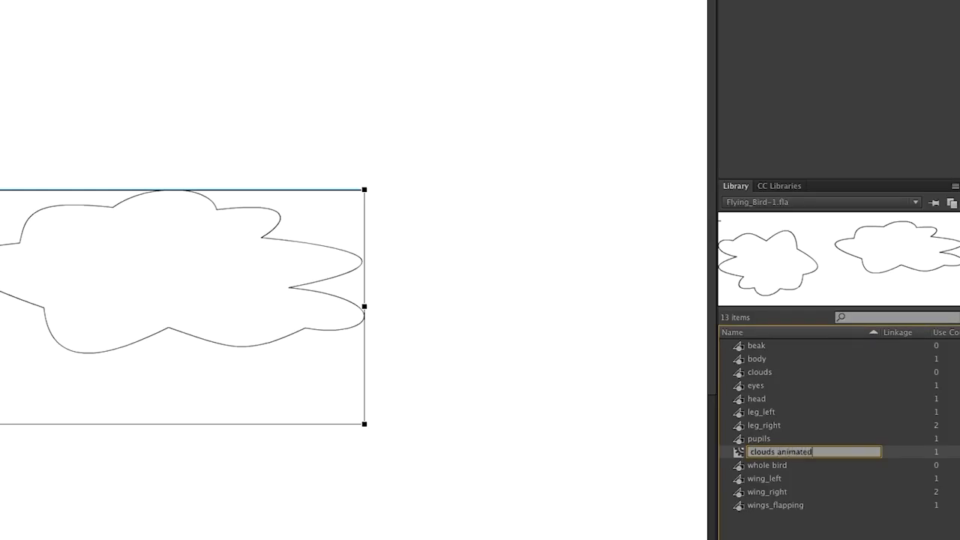
key(Return)
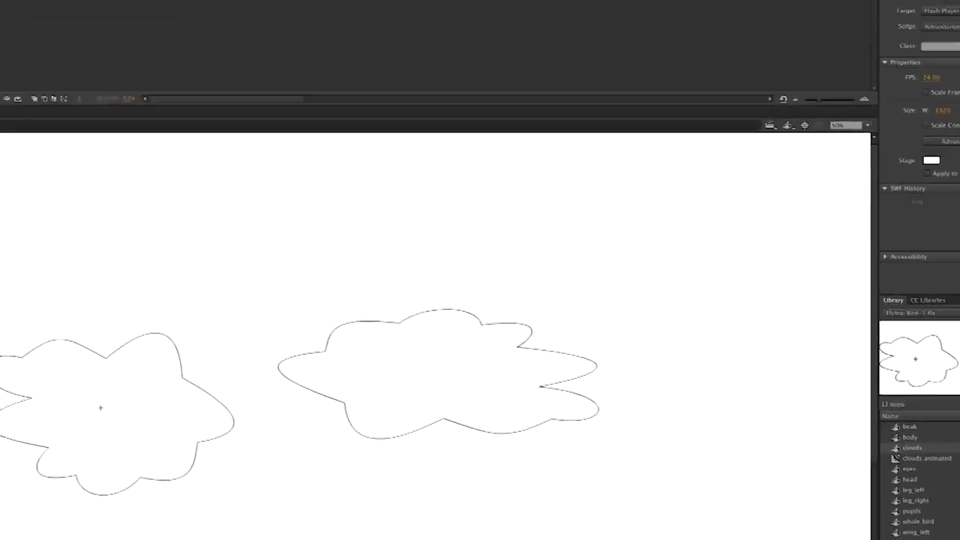
- At frame 1 of the clouds symbol, move both tweened clouds far to the right of the registration point
click(47, 35)
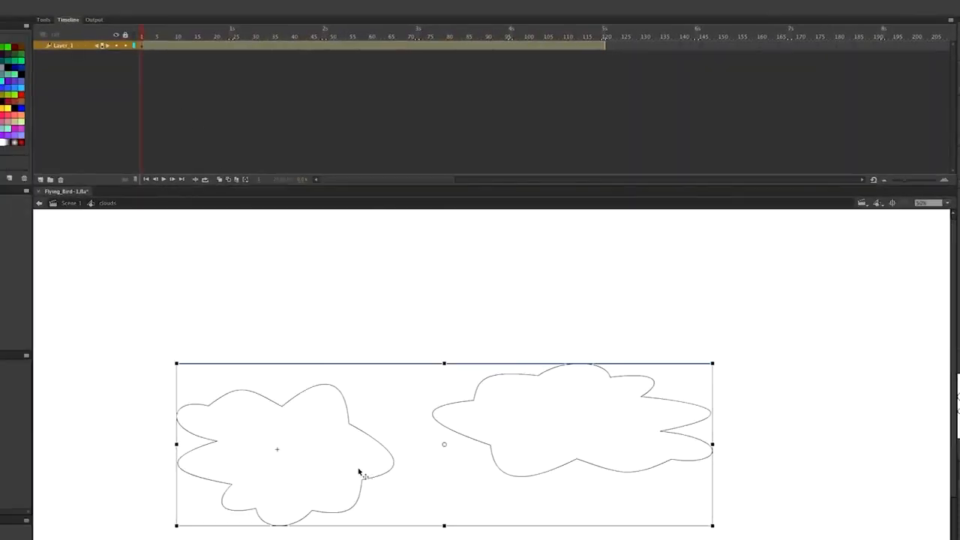
drag(355, 465, 945, 462)
drag(830, 465, 934, 452)
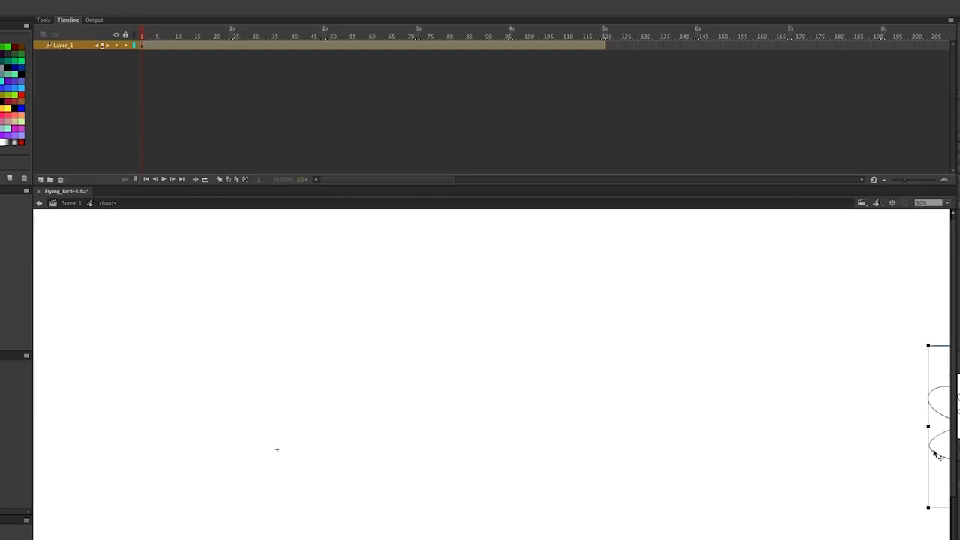
- At frame 120, move the clouds far to the left past the registration point, then return the playhead to frame 1
click(605, 35)
drag(940, 450, 34, 454)
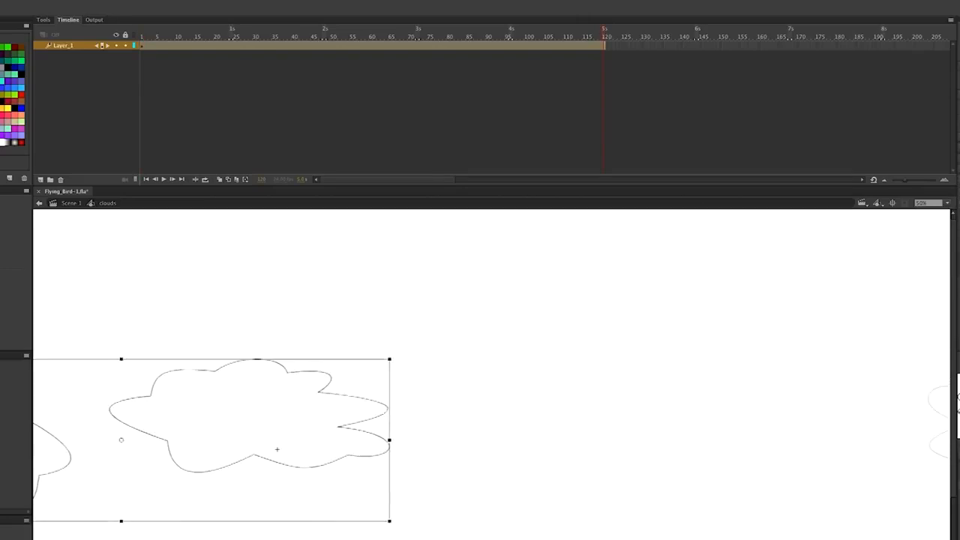
drag(230, 458, 23, 447)
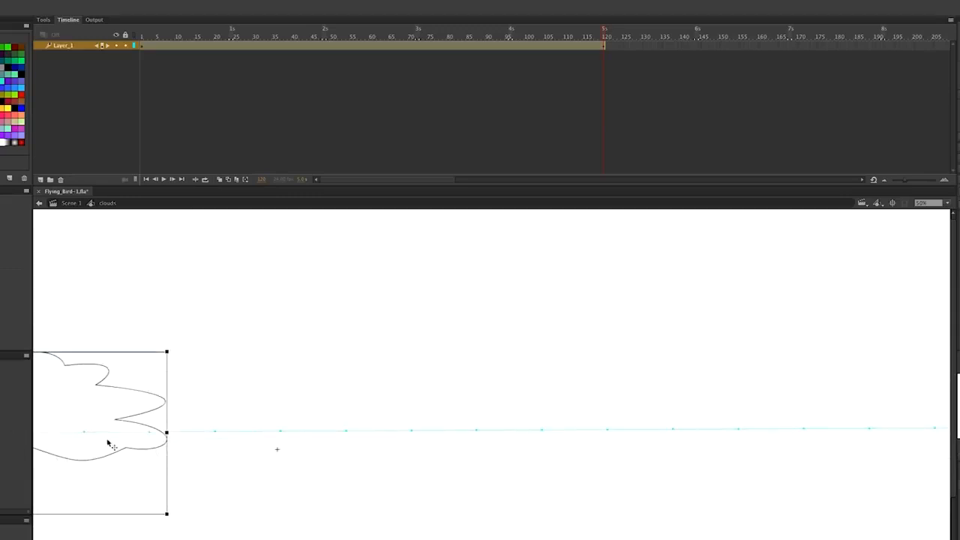
drag(154, 444, 53, 448)
drag(602, 35, 195, 37)
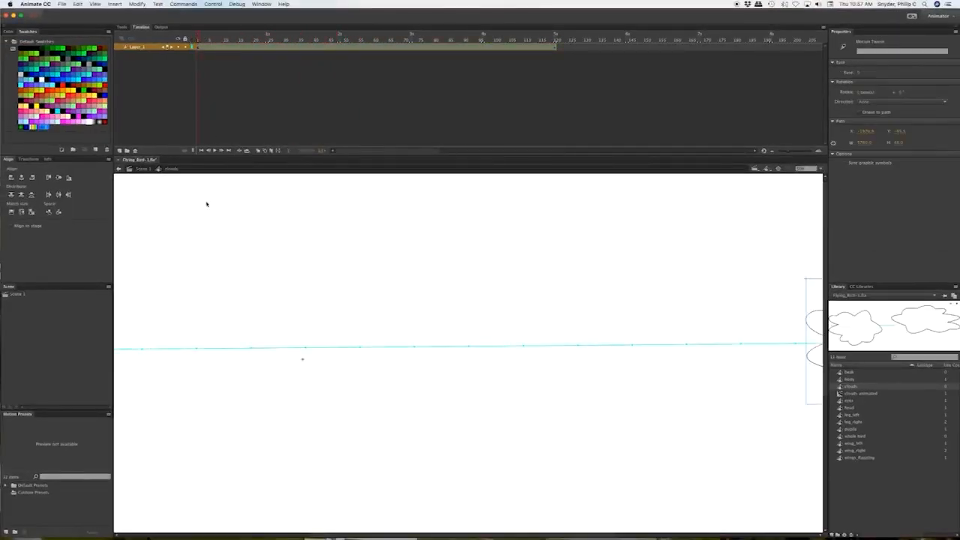
- Return to Scene 1 and place an instance of the clouds symbol from the library on the clouds layer
click(141, 170)
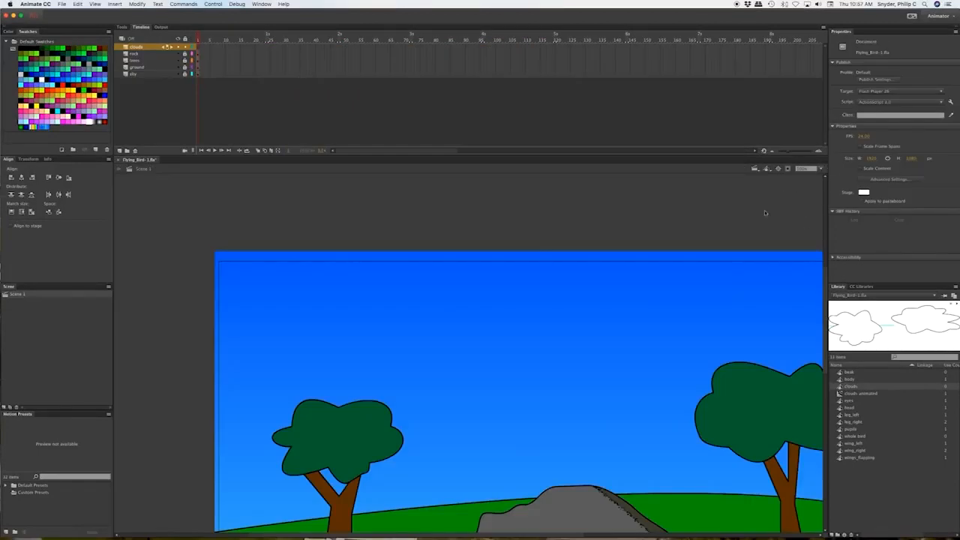
click(822, 171)
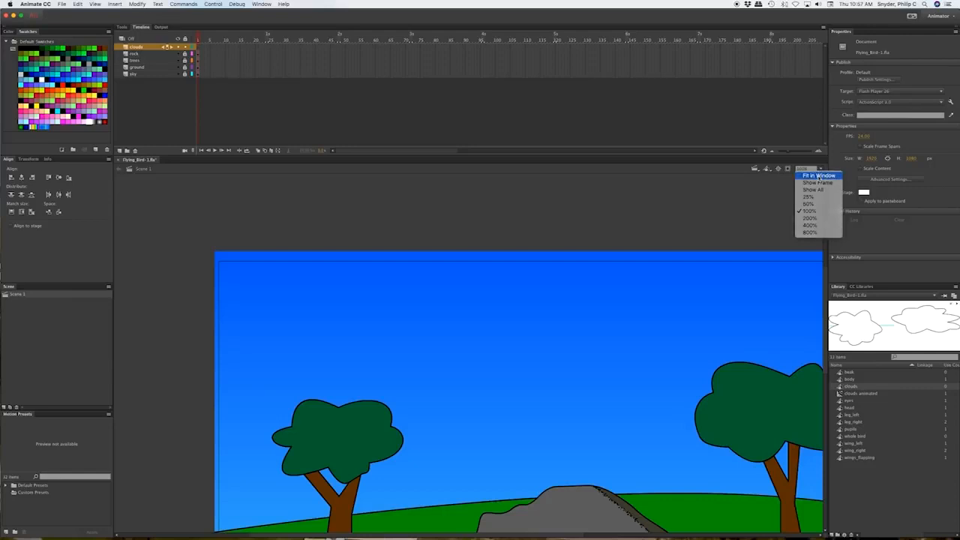
click(819, 176)
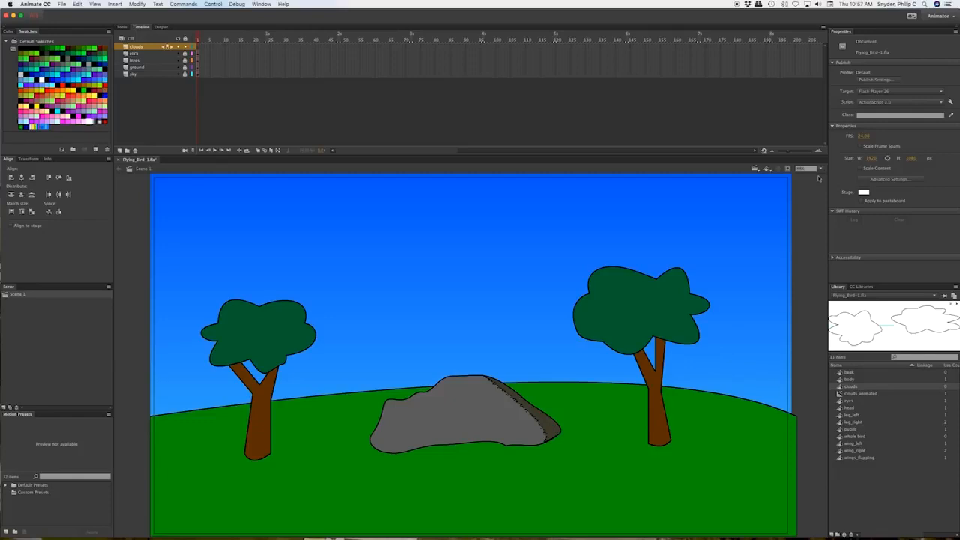
key(super+minus)
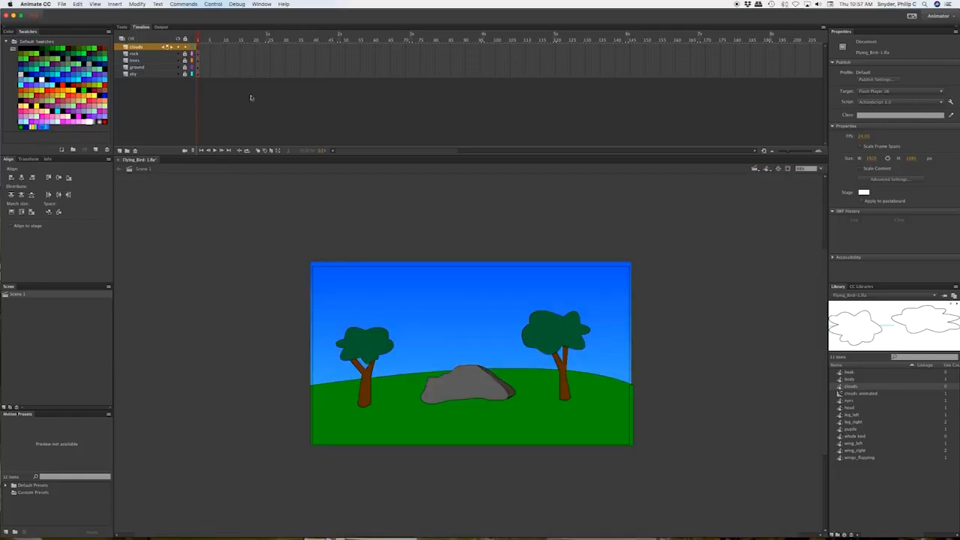
click(147, 48)
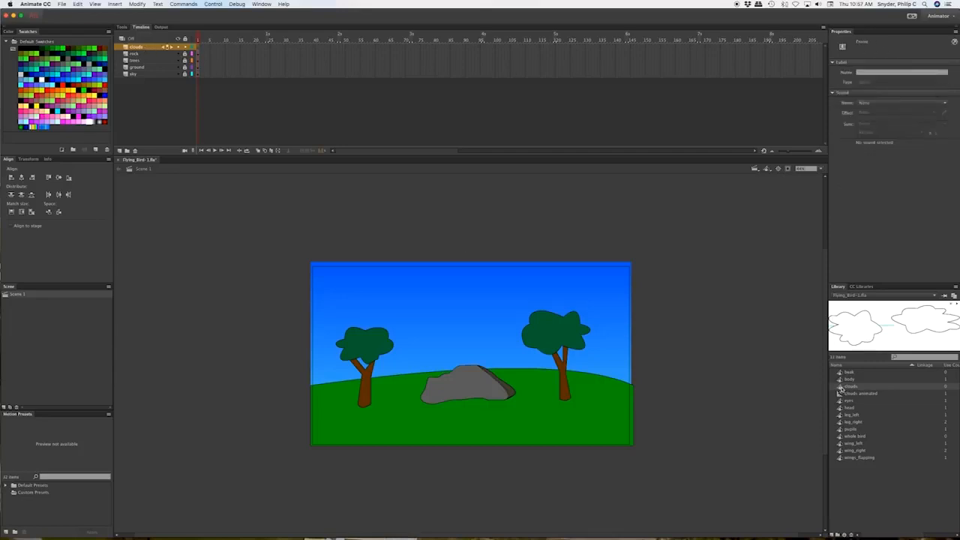
drag(839, 388, 637, 299)
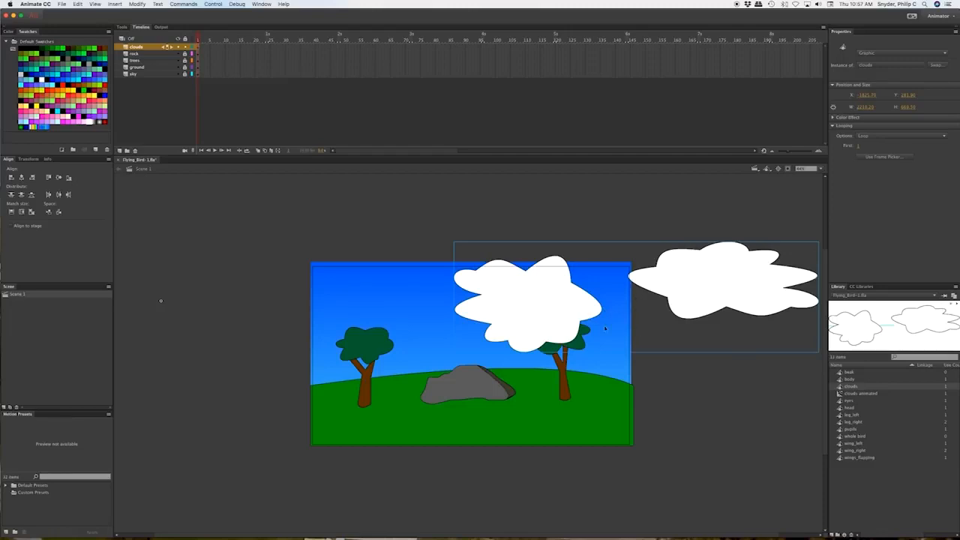
- Scale the clouds instance down proportionally and position it in the sky area just outside the stage's right edge
key(q)
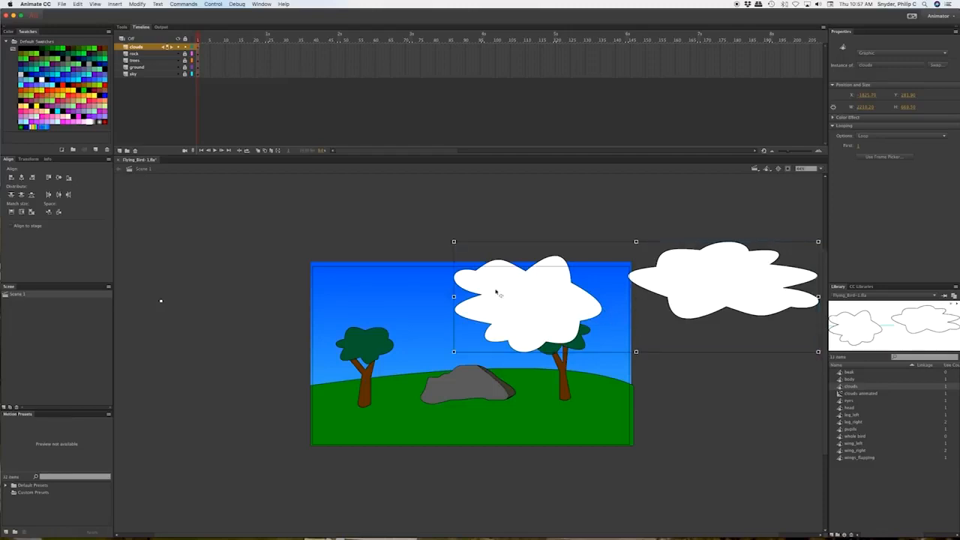
drag(453, 242, 488, 258)
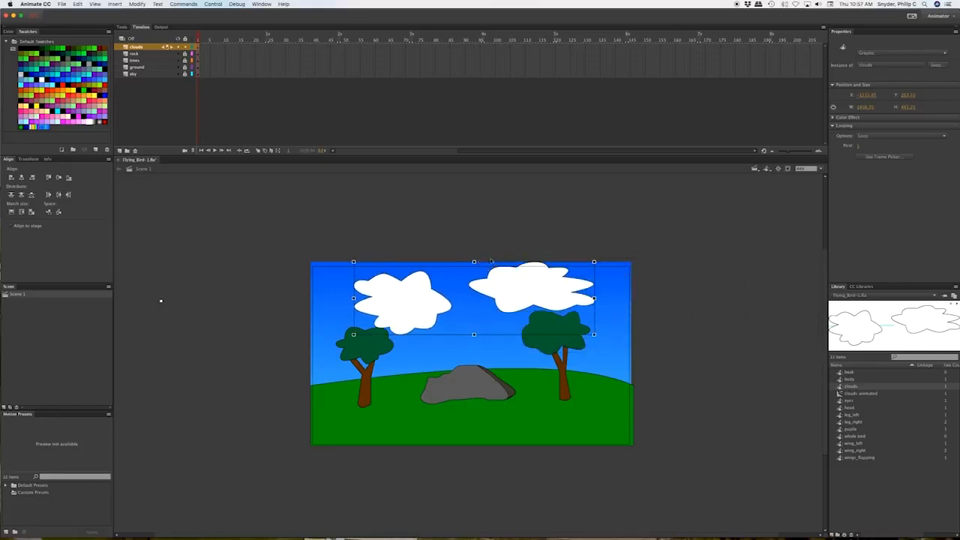
key(v)
drag(503, 293, 782, 302)
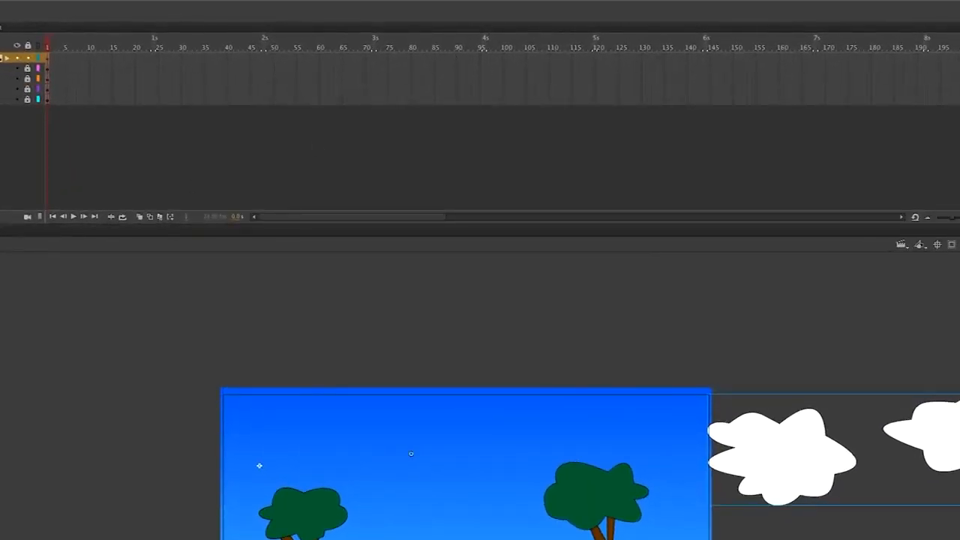
- Add a new layer named "bird flying" above the clouds layer and lock it
drag(951, 218, 956, 219)
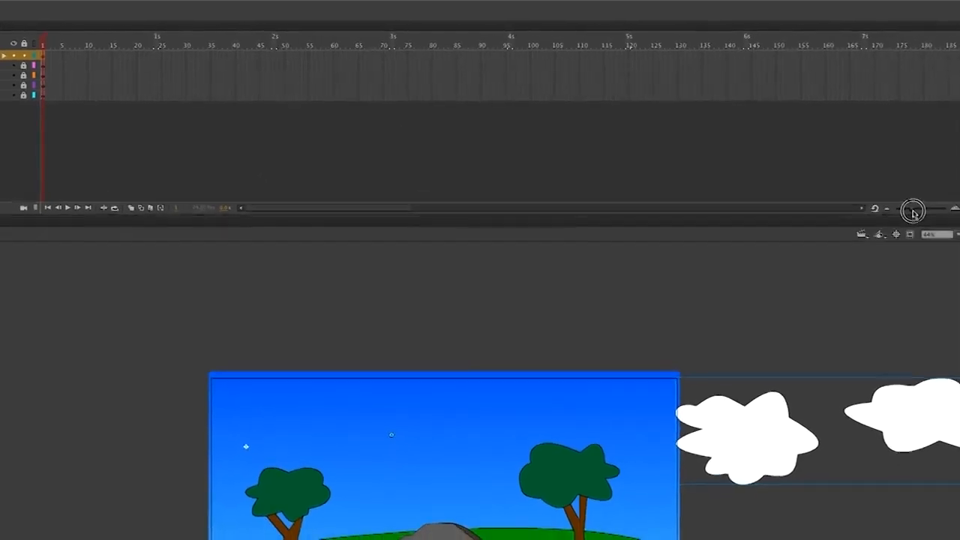
drag(887, 206, 891, 204)
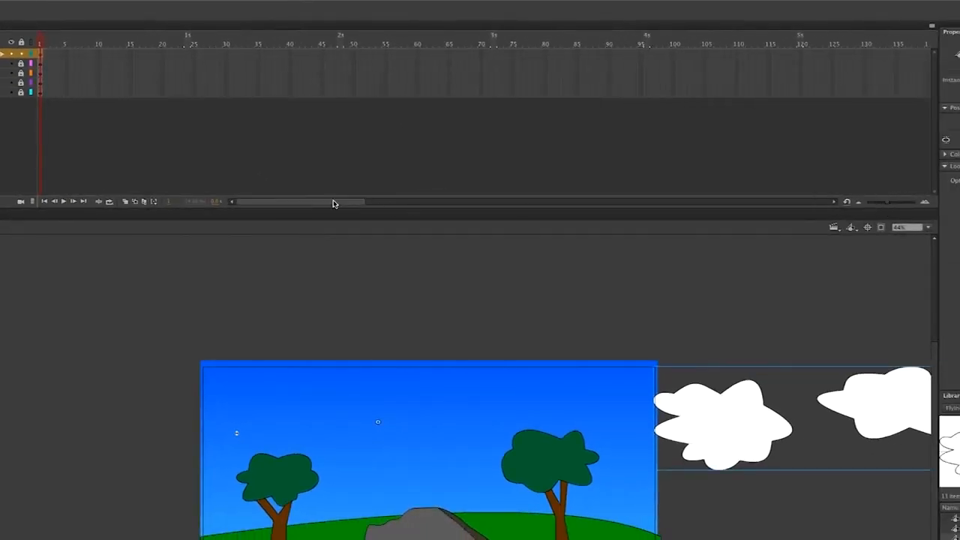
drag(295, 204, 467, 204)
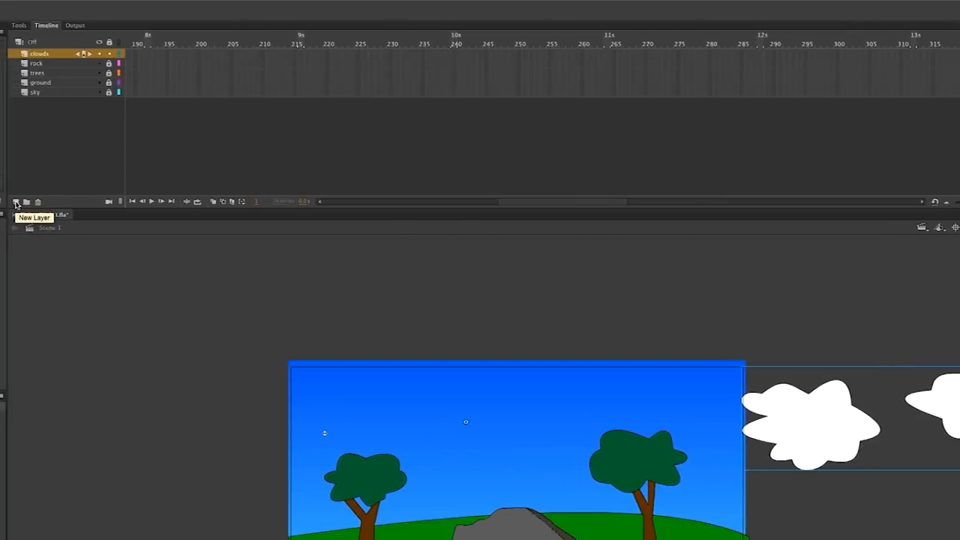
click(15, 203)
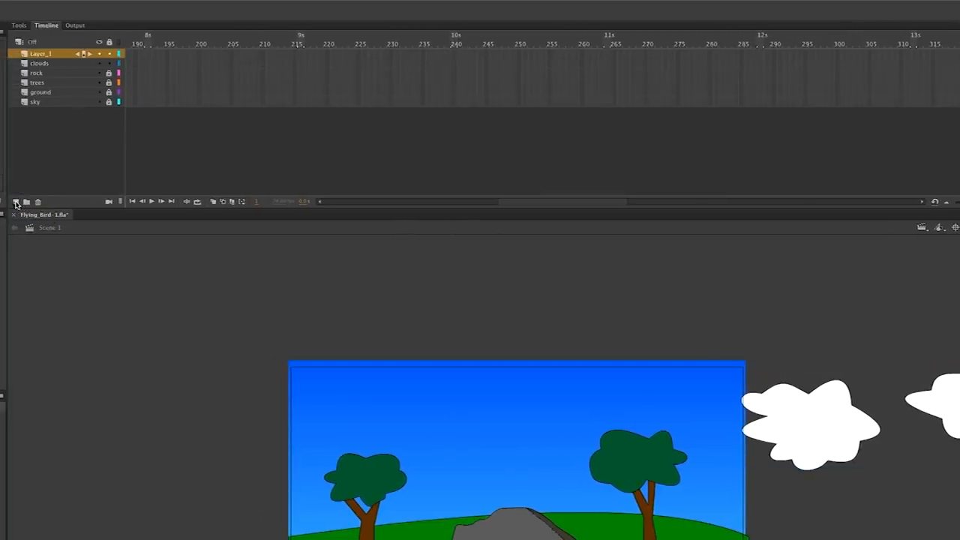
double_click(38, 54)
text(bird flying)
key(Return)
click(109, 54)
- Extend all six layers of the scene with frames up to frame 240
click(53, 64)
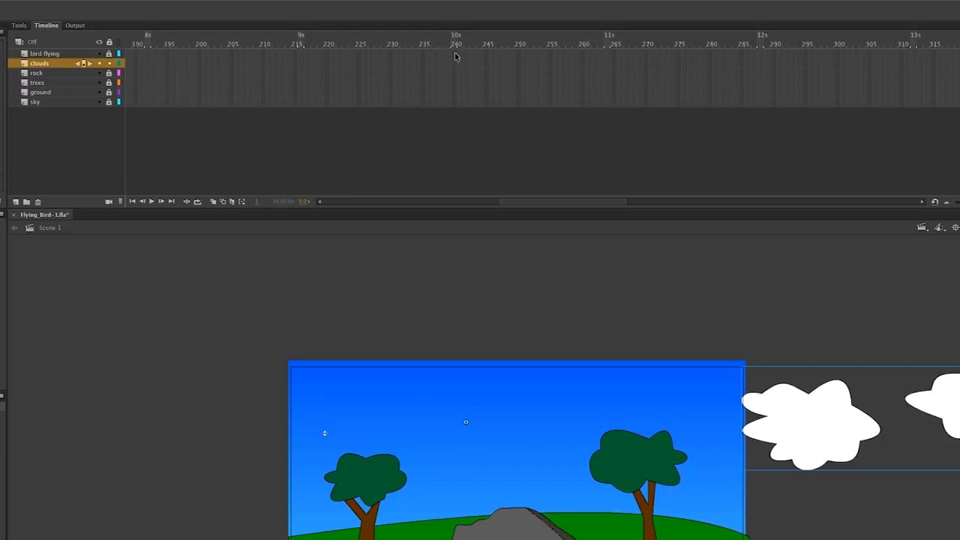
drag(454, 52, 455, 107)
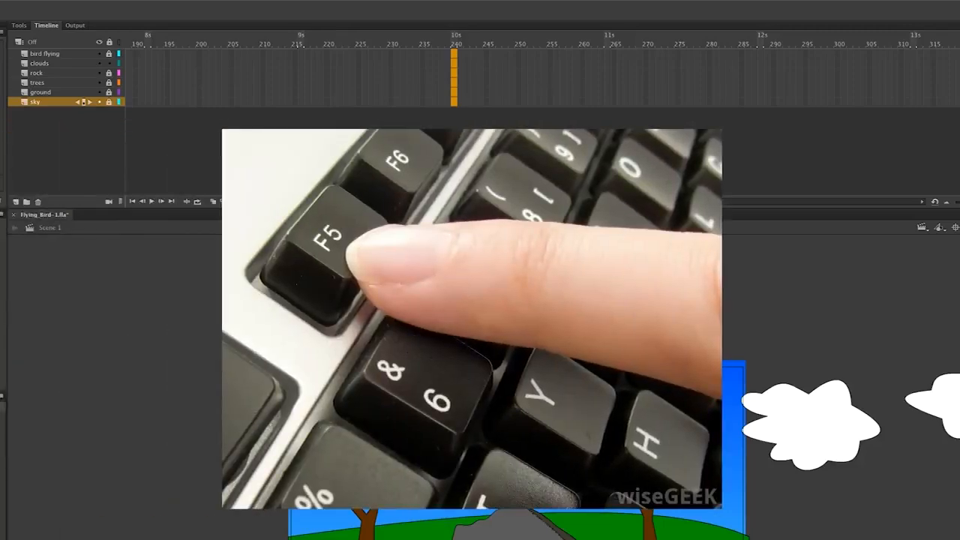
key(F5)
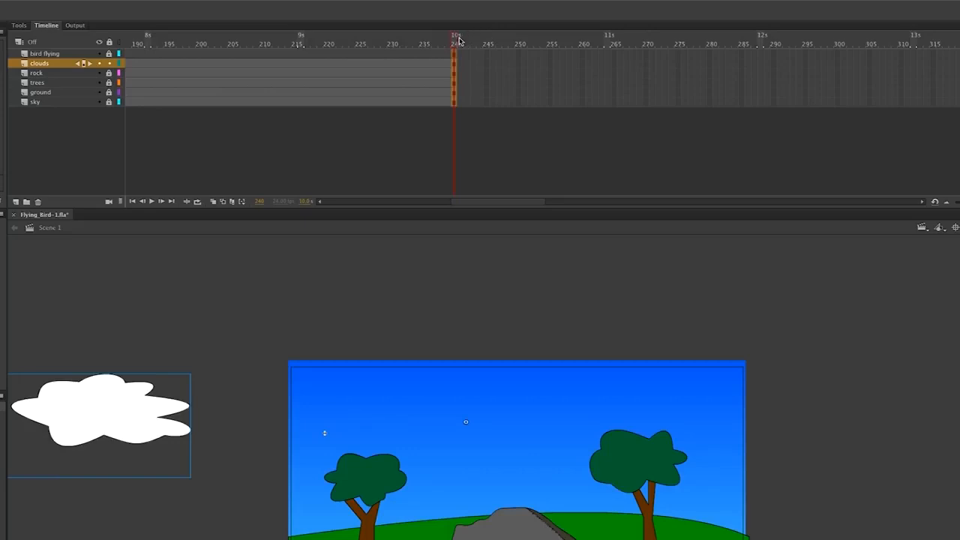
drag(942, 203, 938, 203)
drag(847, 204, 834, 203)
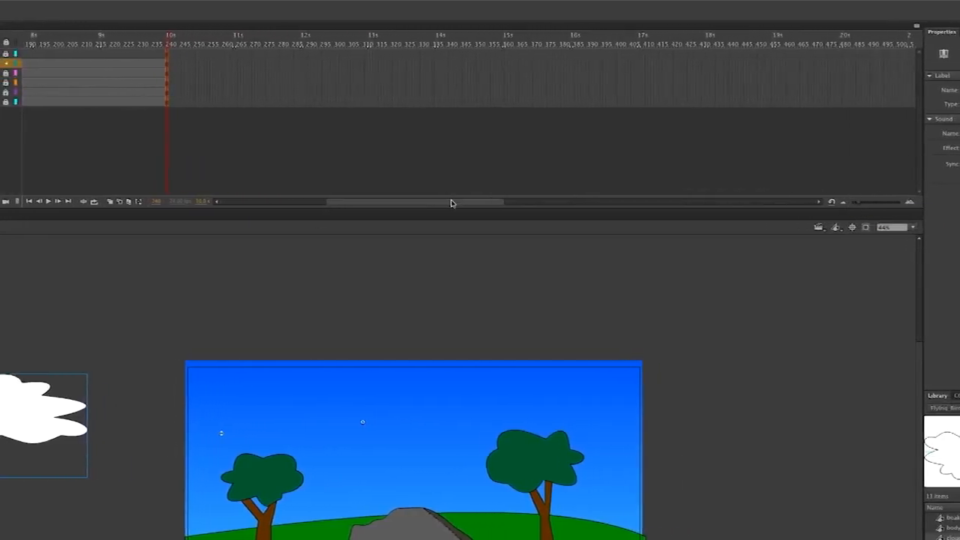
drag(451, 203, 249, 197)
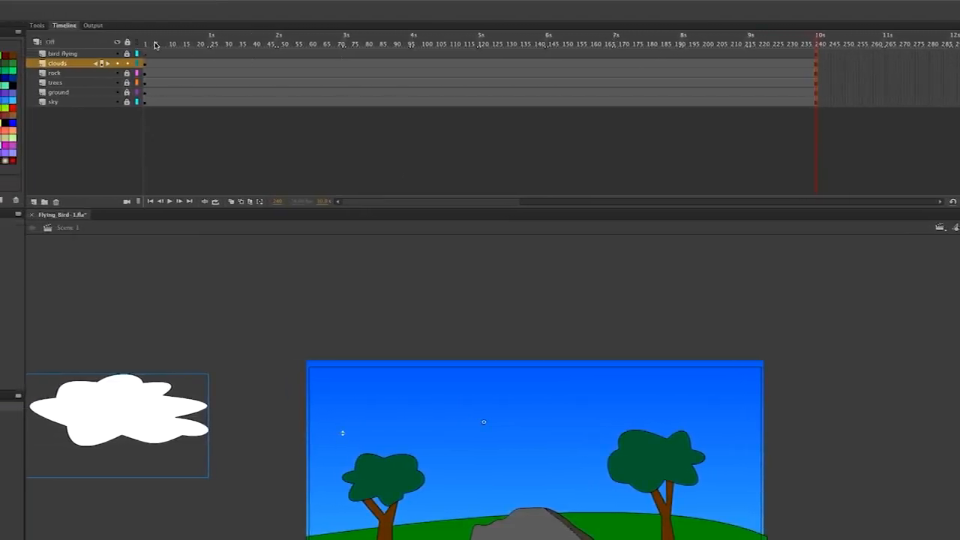
- Return the playhead to frame 1 and move the clouds layer between the ground and sky layers
click(146, 44)
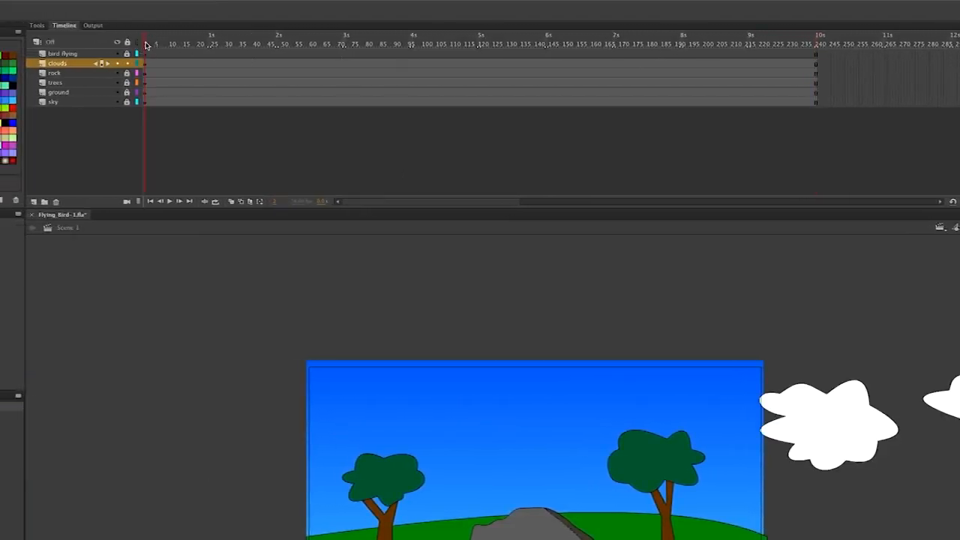
mouse_move(147, 45)
mouse_down()
mouse_move(186, 40)
mouse_move(116, 39)
mouse_move(555, 54)
mouse_move(146, 47)
mouse_up()
drag(60, 64, 60, 95)
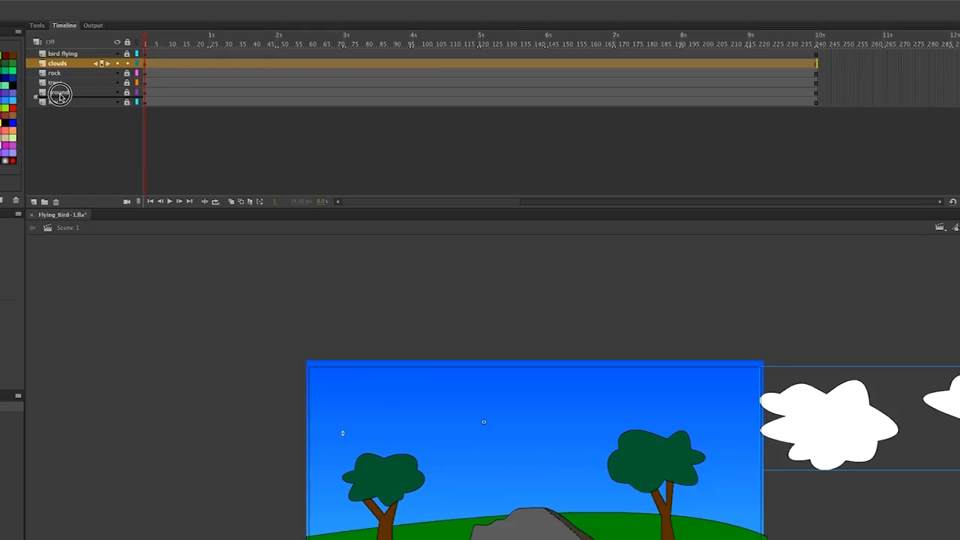
drag(60, 96, 60, 96)
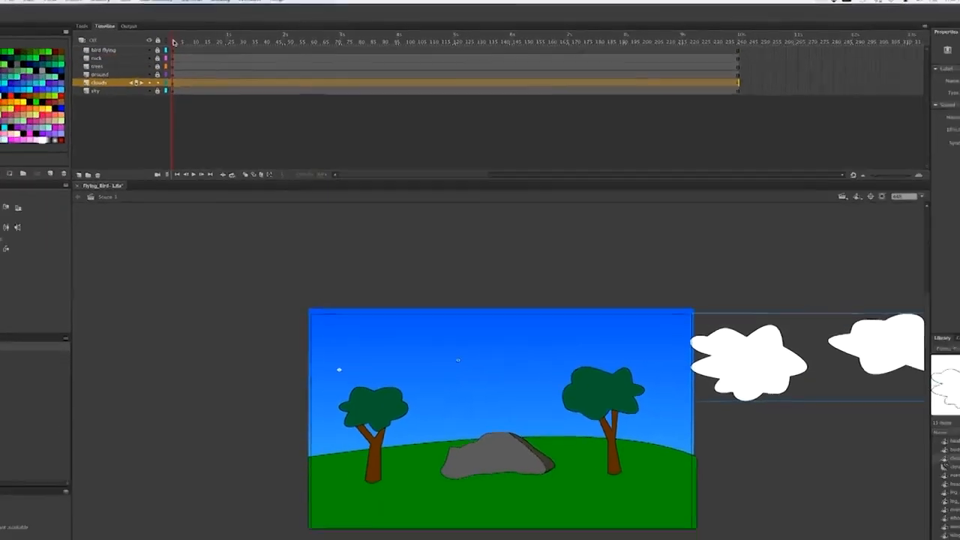
- Preview the cloud animation from frame 1 with the stage fitted in the window, then return to frame 1
drag(174, 42, 154, 48)
key(Return)
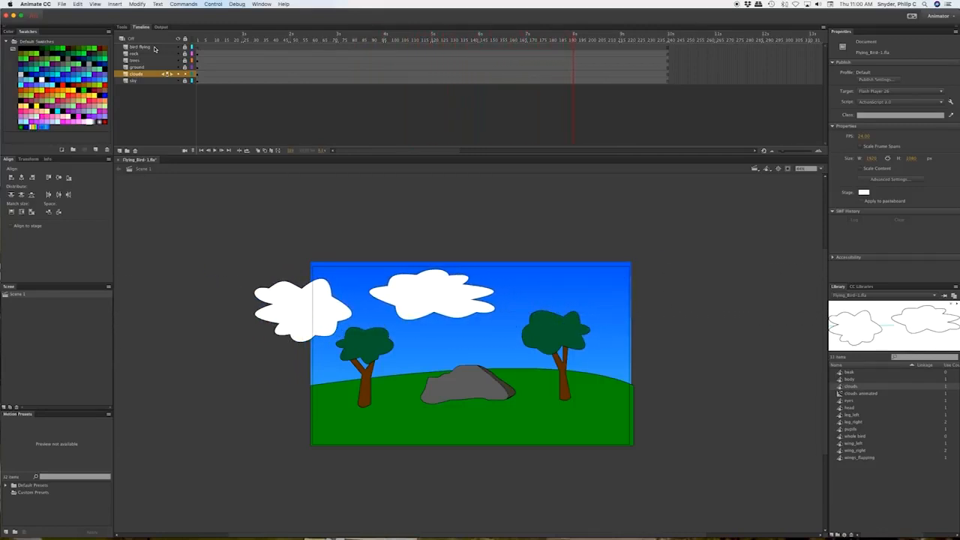
click(821, 170)
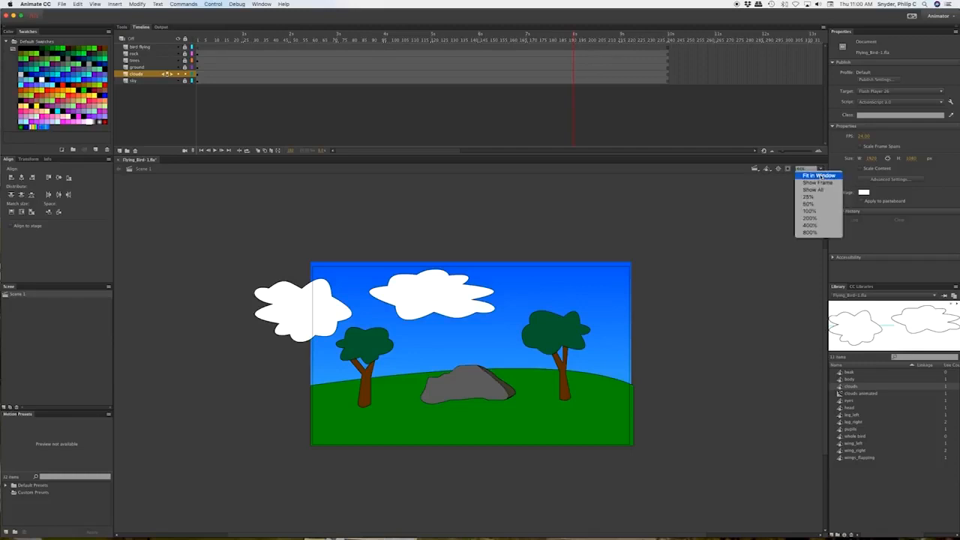
click(820, 177)
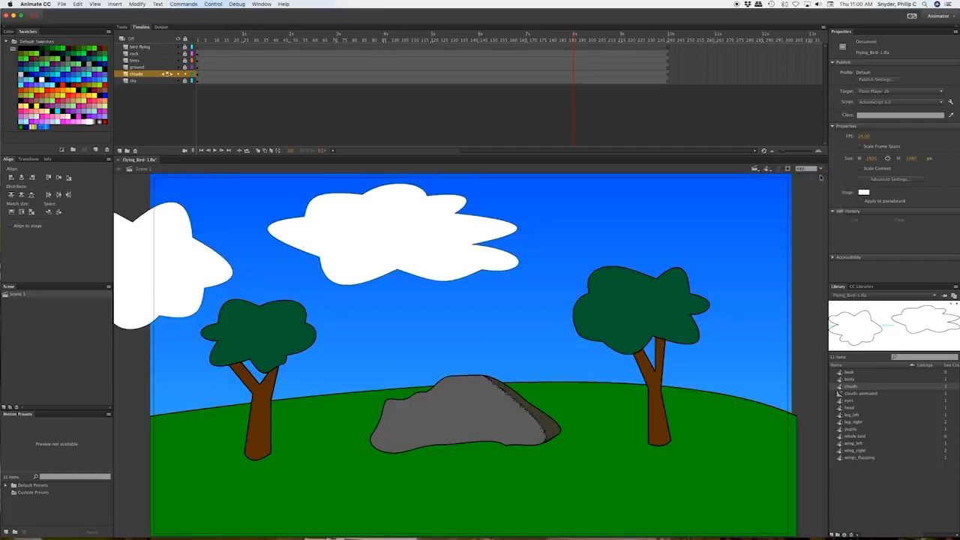
click(197, 39)
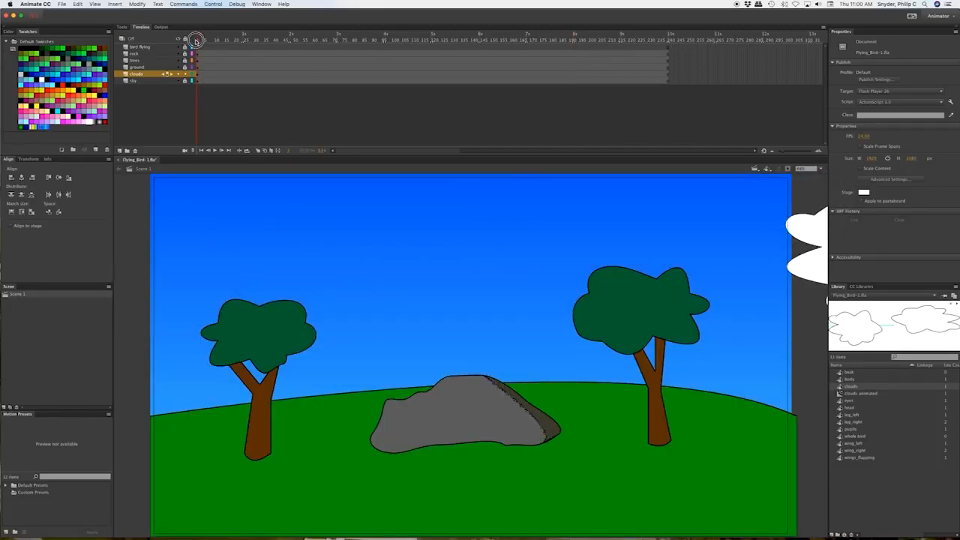
key(Return)
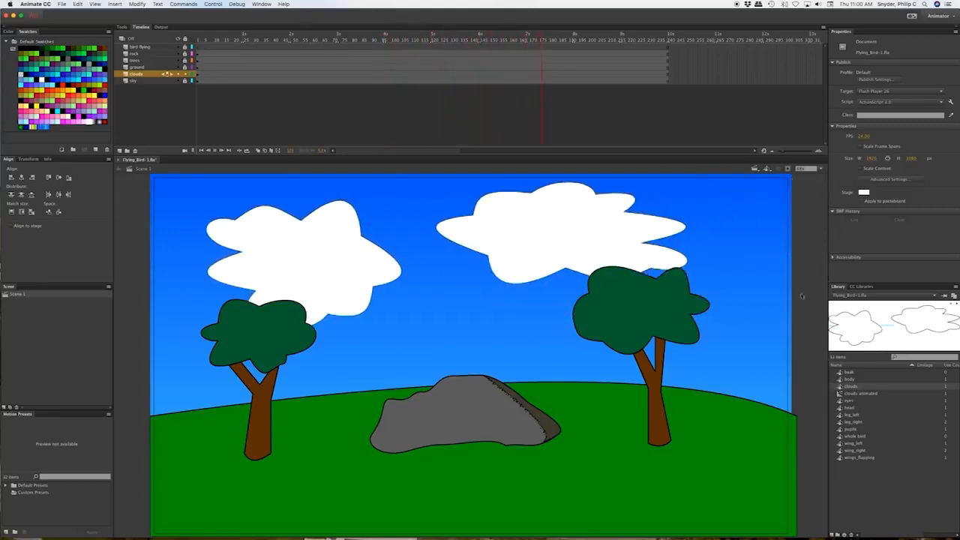
click(199, 40)
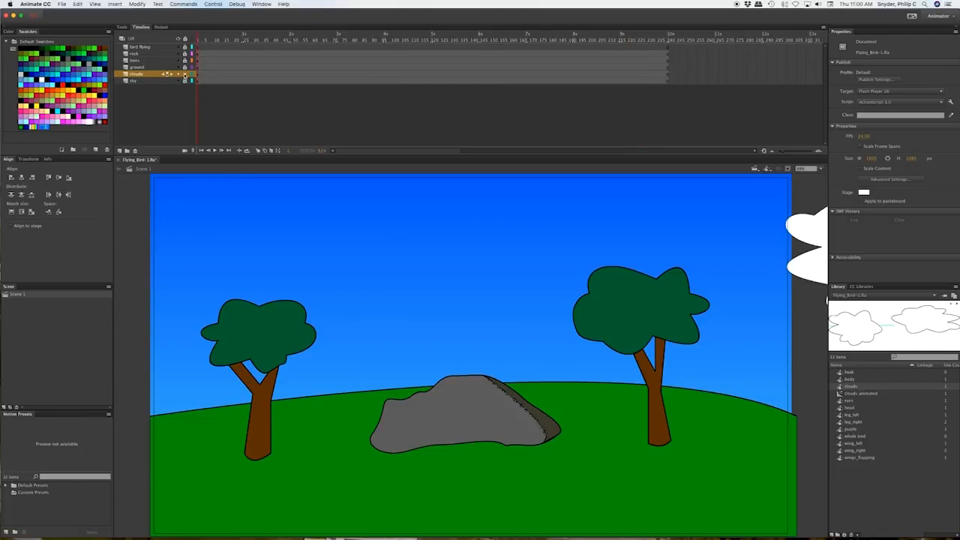
- Lock the clouds layer and place an instance of the whole bird symbol on the unlocked bird flying layer
click(150, 47)
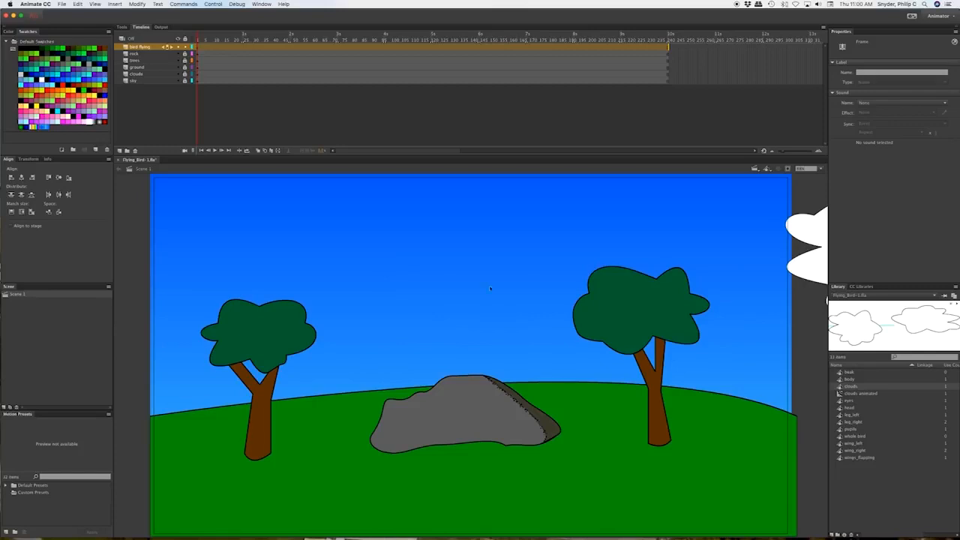
click(848, 452)
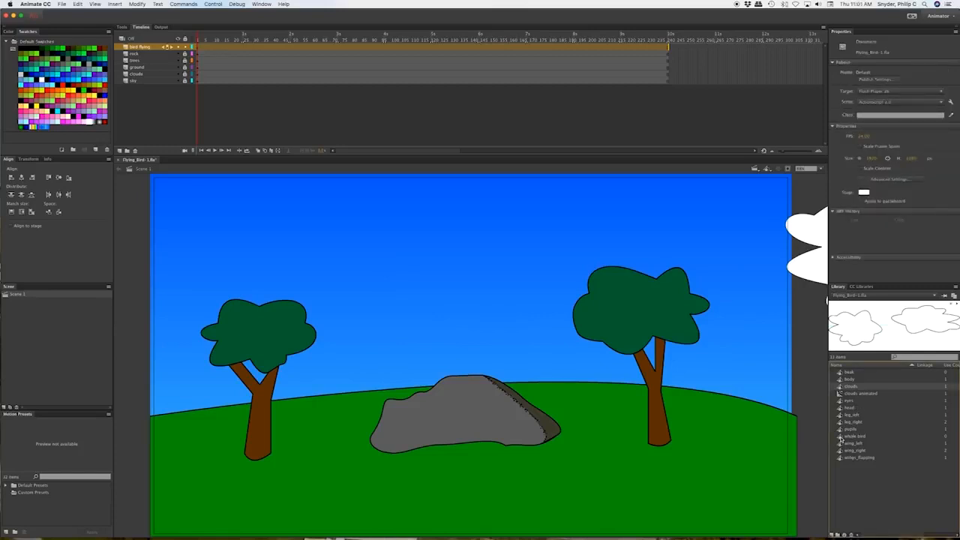
click(840, 440)
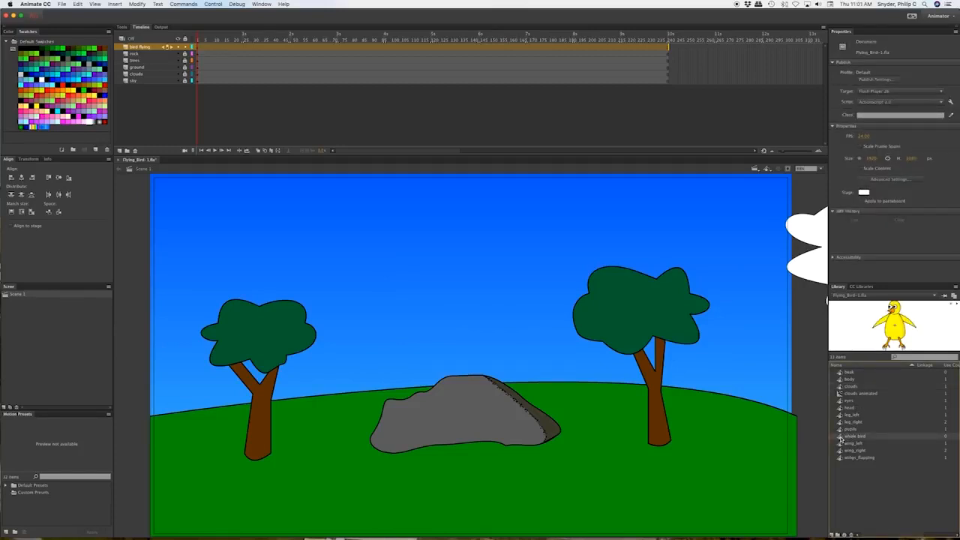
drag(840, 437, 472, 308)
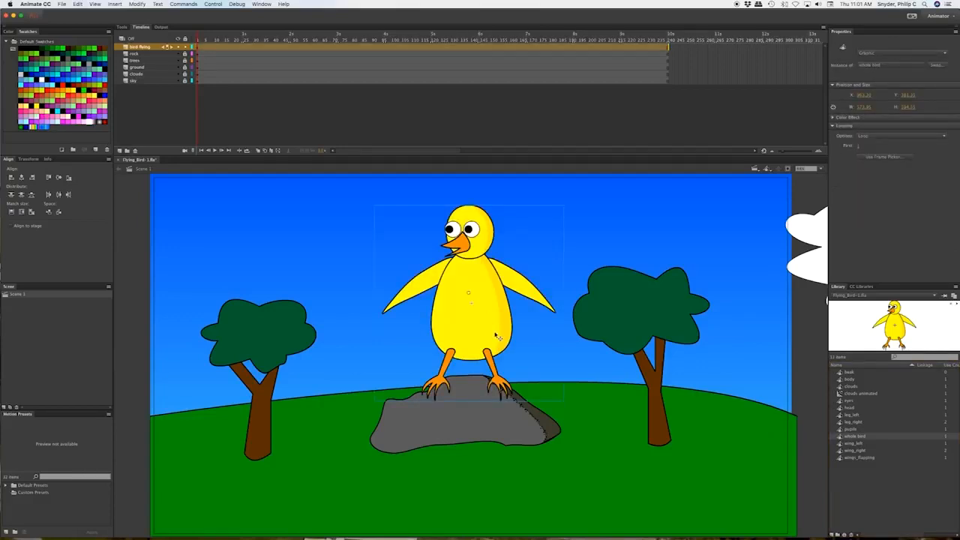
- Scale the bird down to a small size proportionally and stand it on top of the rock
key(q)
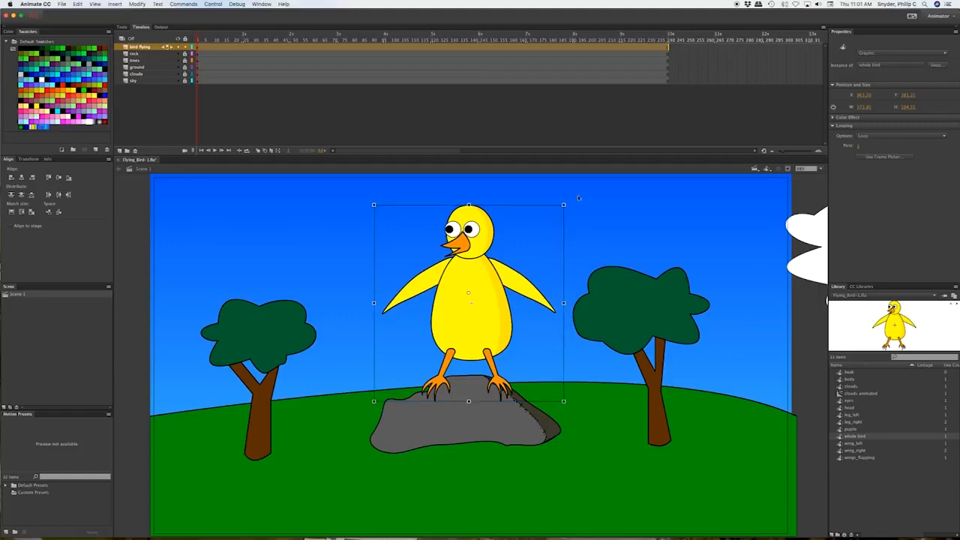
drag(563, 204, 486, 258)
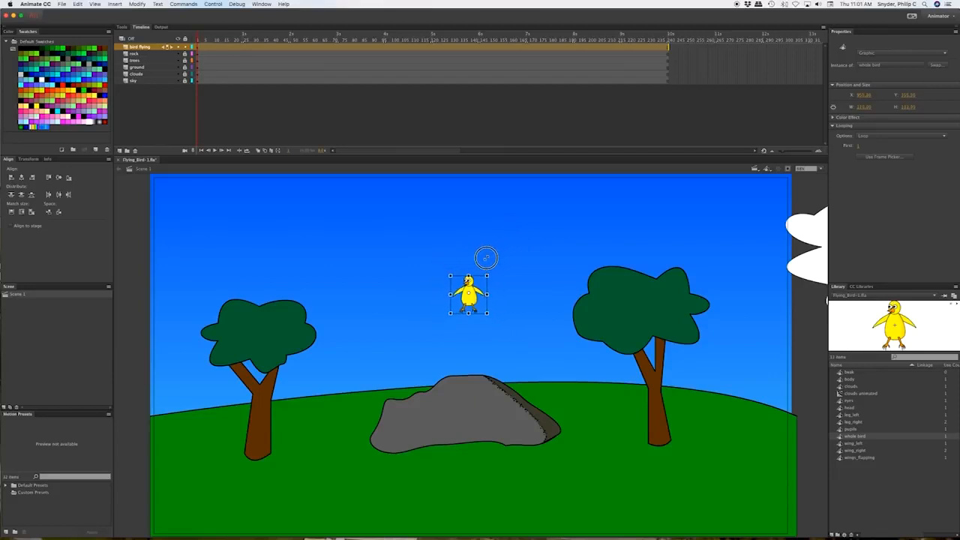
drag(472, 306, 469, 365)
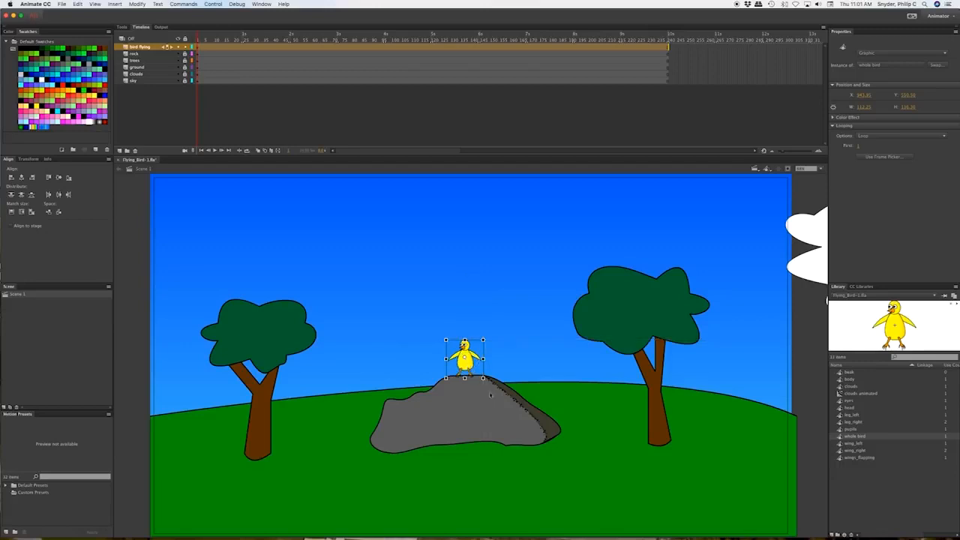
click(544, 444)
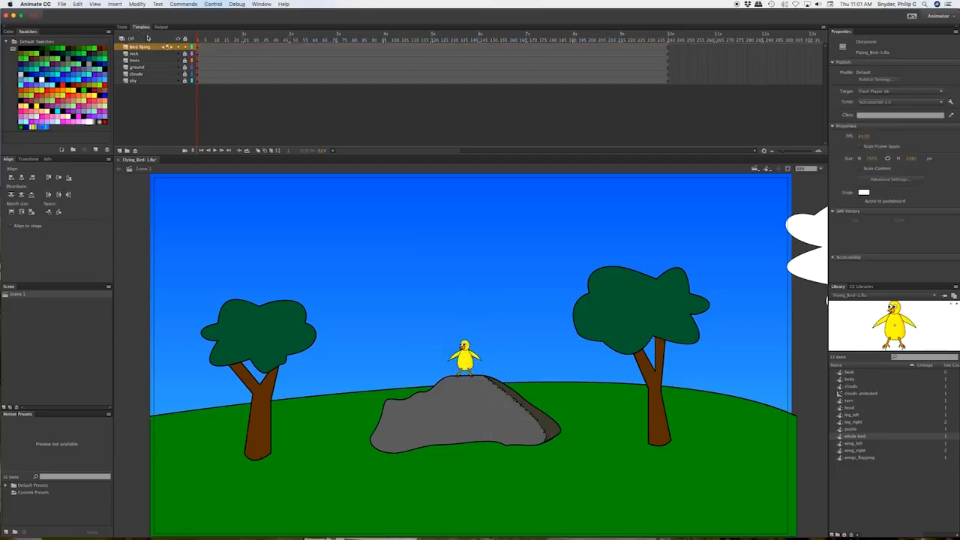
- Create a motion tween for the bird on the bird flying layer
mouse_move(202, 39)
mouse_down()
mouse_move(664, 47)
mouse_move(198, 38)
mouse_up()
right_click(242, 49)
click(264, 55)
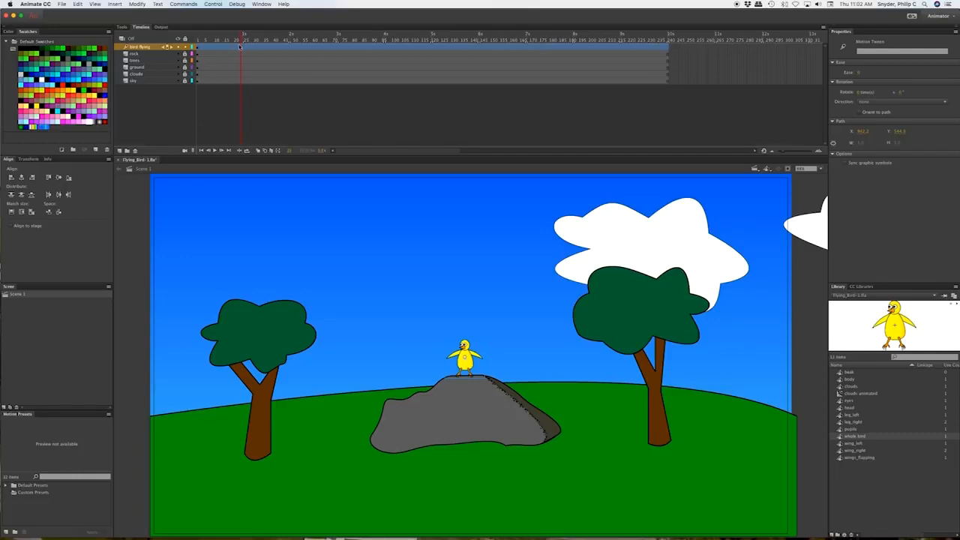
- At the 2-second mark, move the bird up and slightly left off the rock and enlarge it proportionally
drag(241, 40, 291, 39)
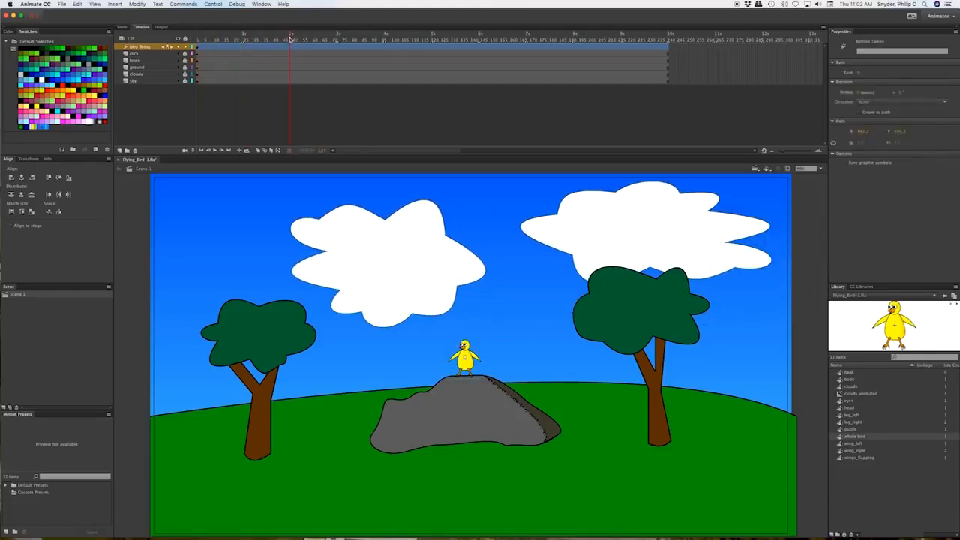
click(472, 368)
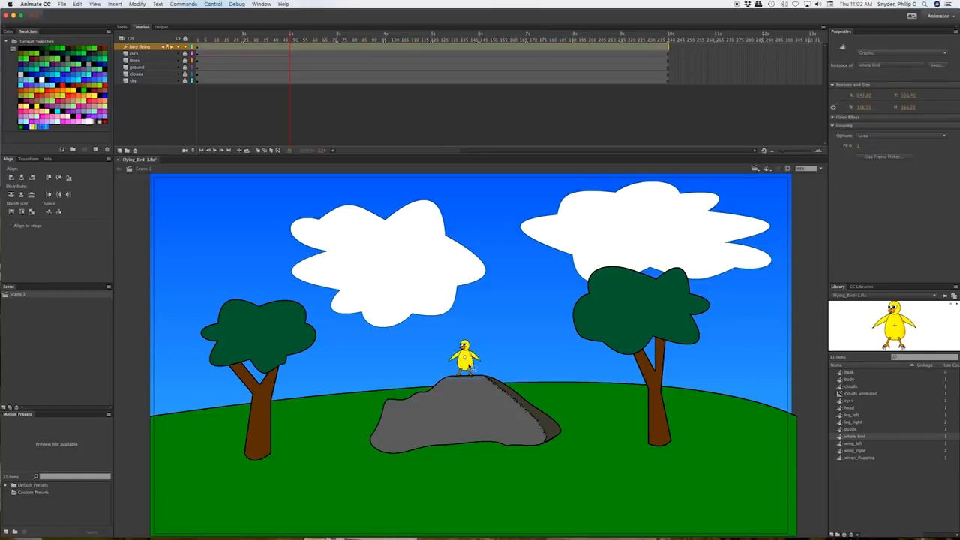
drag(472, 368, 442, 308)
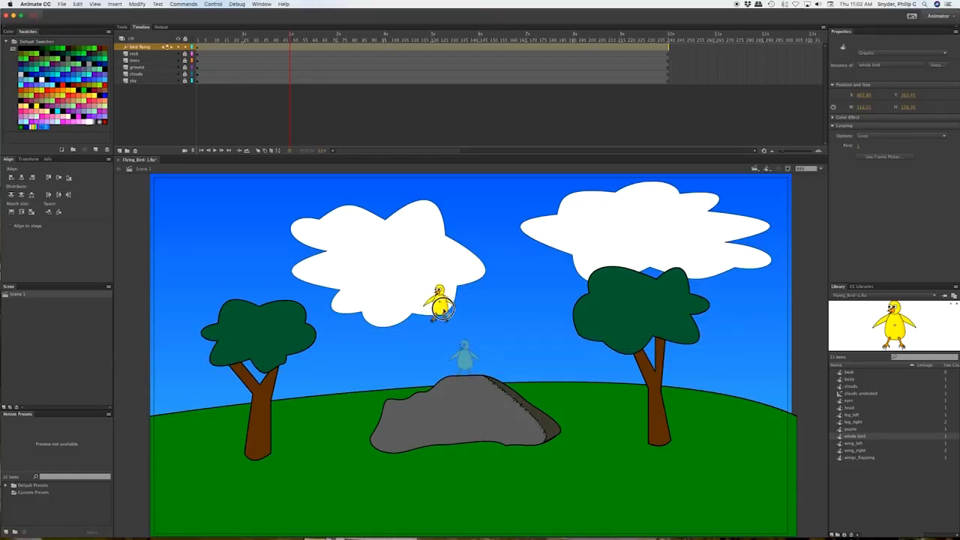
drag(442, 308, 442, 308)
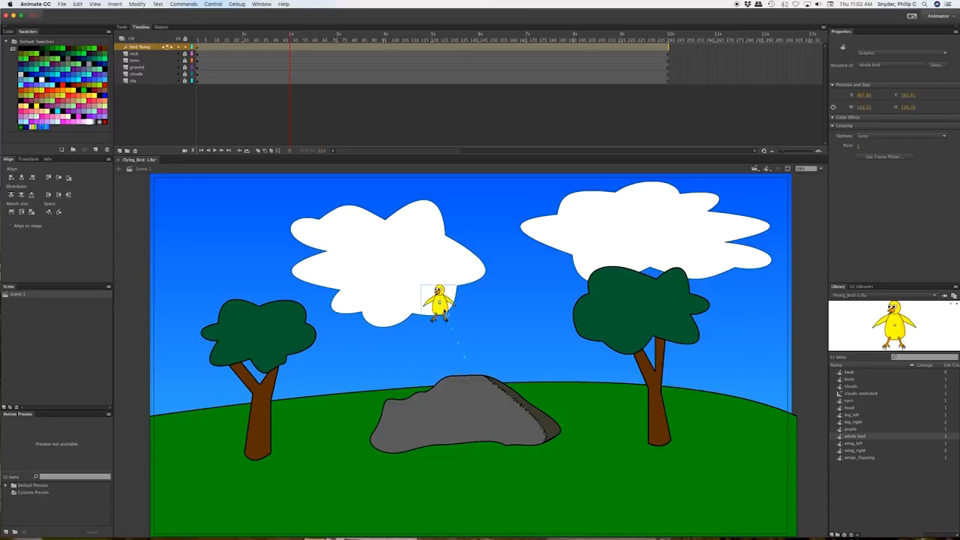
key(q)
drag(459, 284, 473, 272)
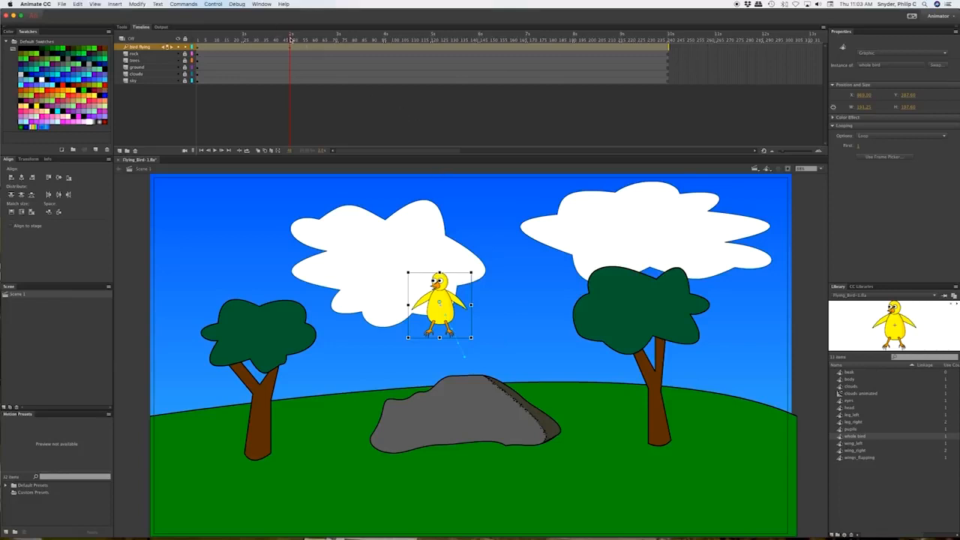
- At the 4-second mark, move the bird left toward the left tree and enlarge it to more than double size
drag(291, 39, 385, 39)
click(456, 306)
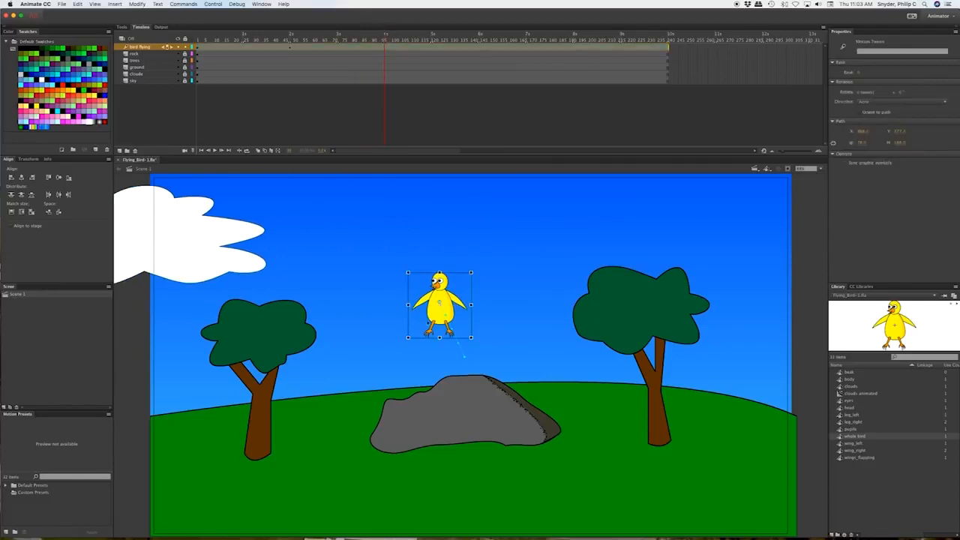
drag(435, 315, 346, 324)
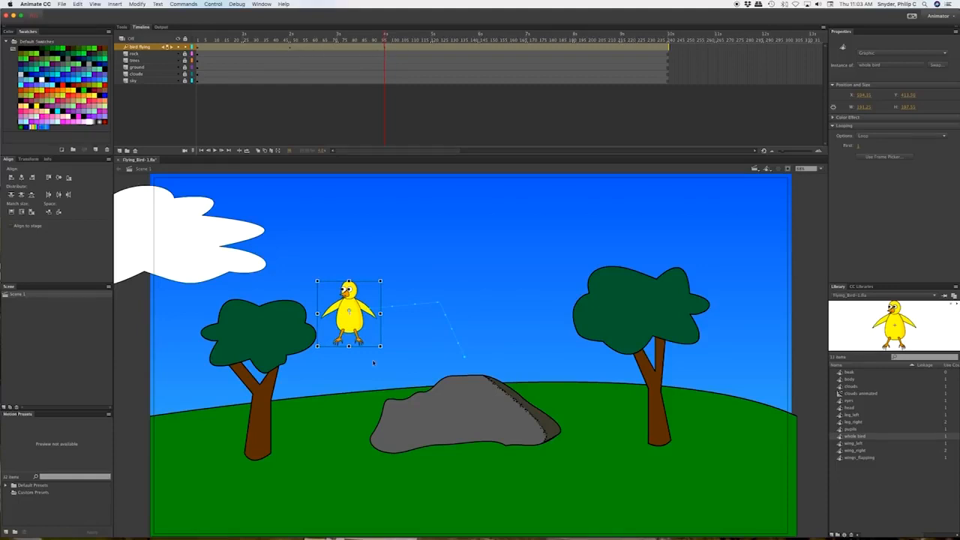
drag(317, 348, 243, 396)
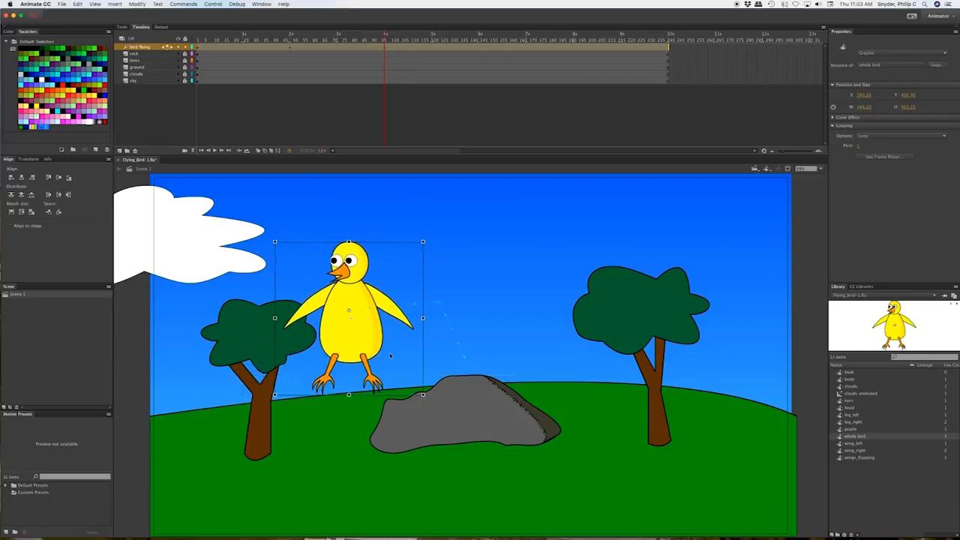
- At the 6-second mark, move the bird down in front of the right tree and enlarge it proportionally by about 40 percent
click(483, 48)
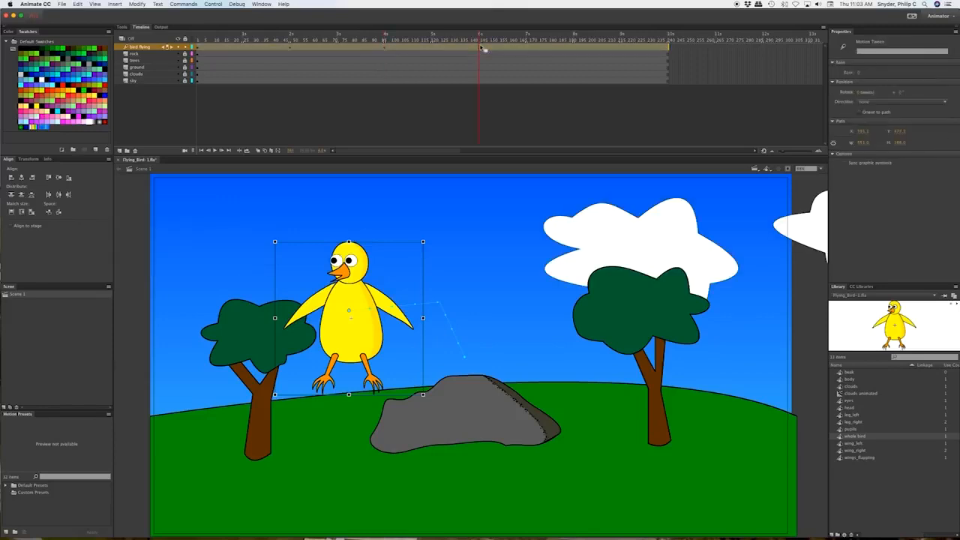
drag(363, 347, 666, 439)
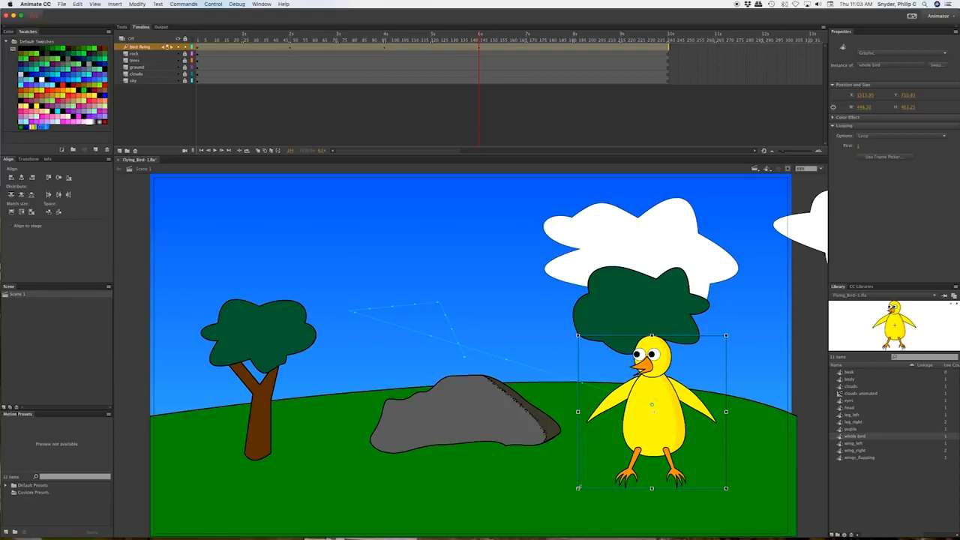
drag(577, 488, 517, 522)
- At the 8-second mark, move the bird up over the left tree and shrink it proportionally to about 407 px wide
drag(480, 38, 575, 38)
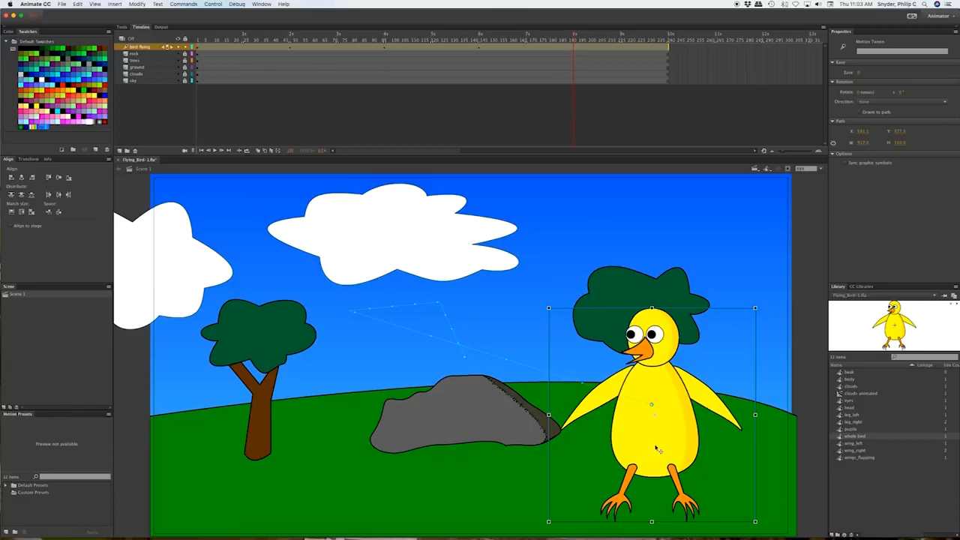
drag(657, 449, 283, 339)
drag(181, 416, 218, 386)
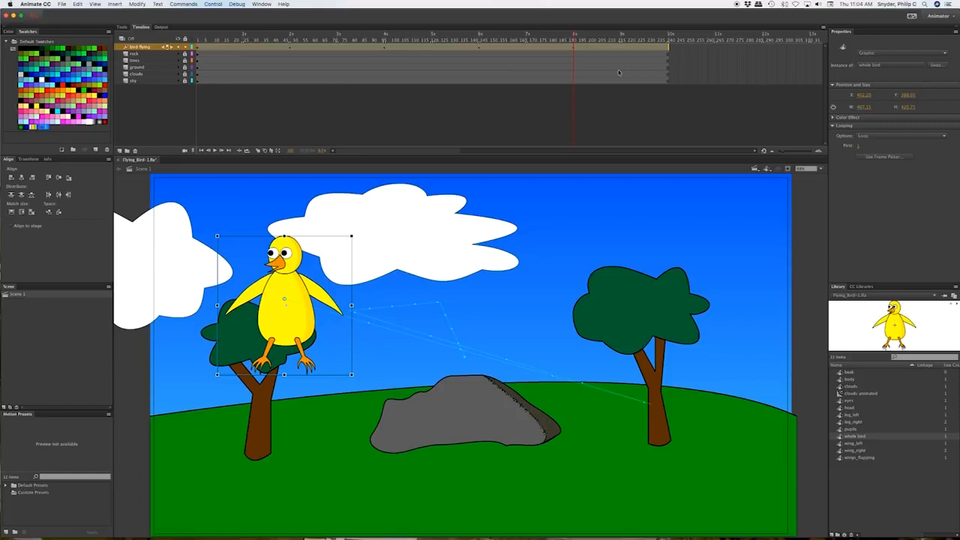
- On the last frame, move the bird just off the stage's upper-right corner and scale it down proportionally to about 150 px wide
click(590, 38)
drag(590, 38, 669, 39)
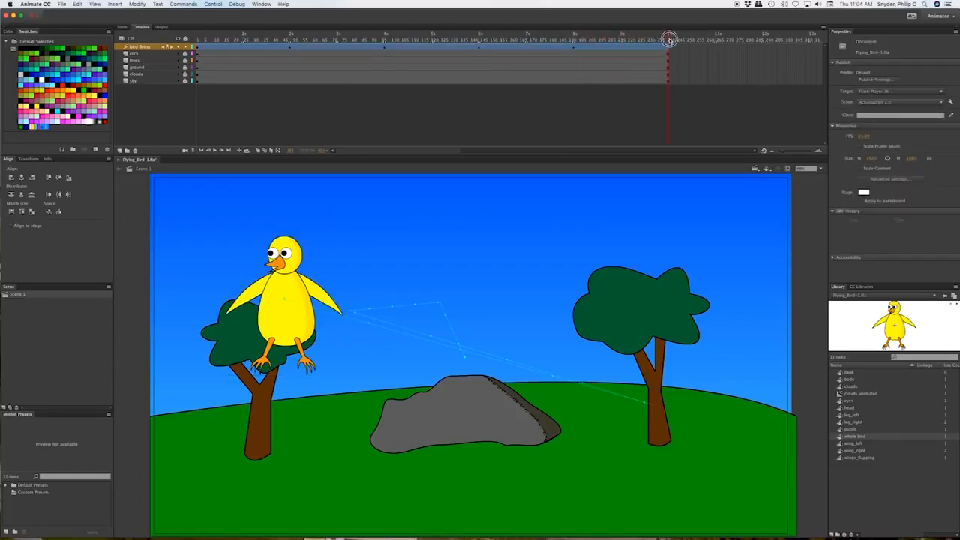
click(668, 46)
drag(300, 333, 836, 222)
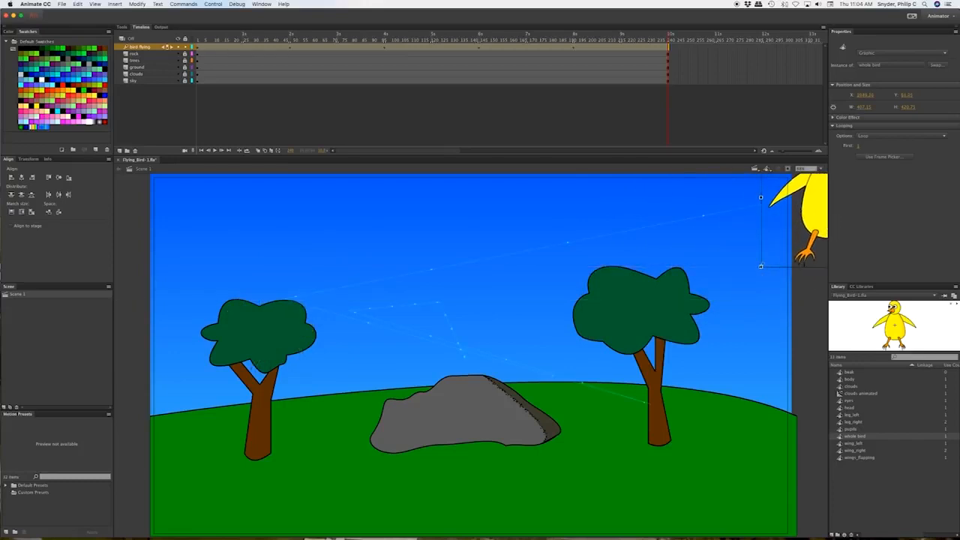
drag(760, 267, 803, 219)
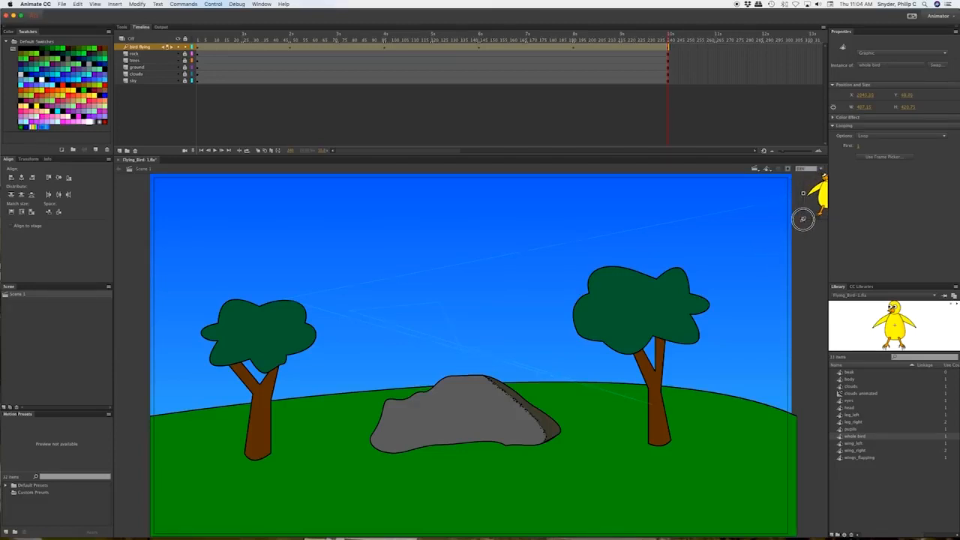
drag(802, 218, 810, 197)
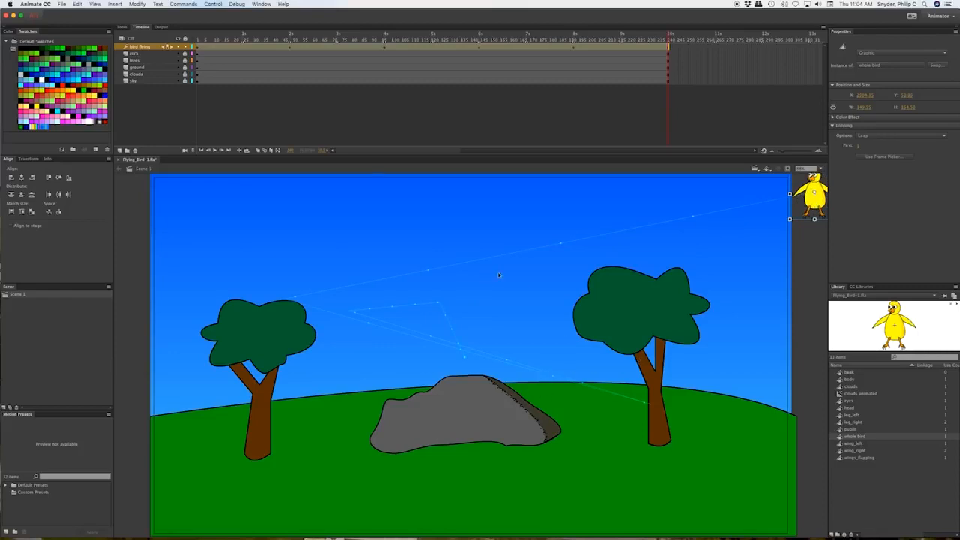
- Play the bird's flight through from the first frame and rewind the timeline to the start
click(194, 39)
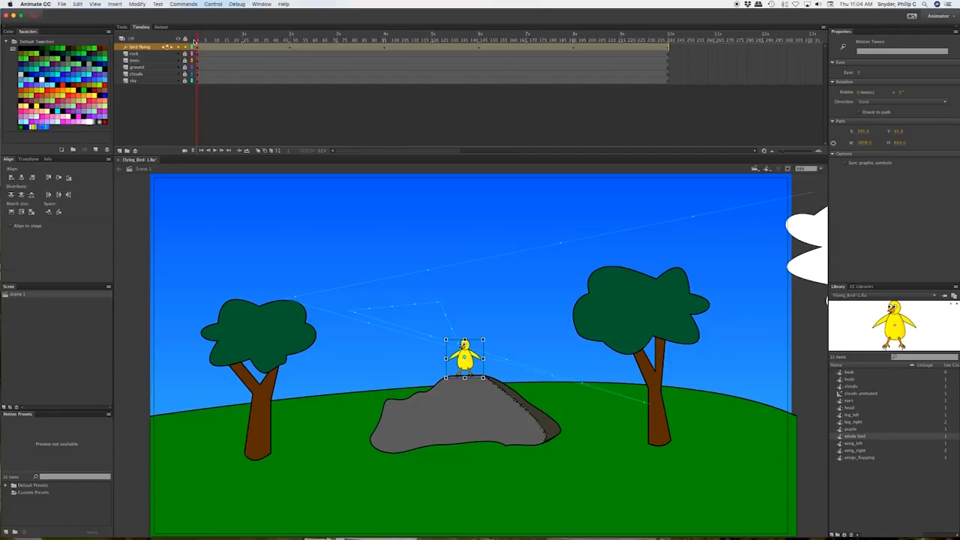
key(Return)
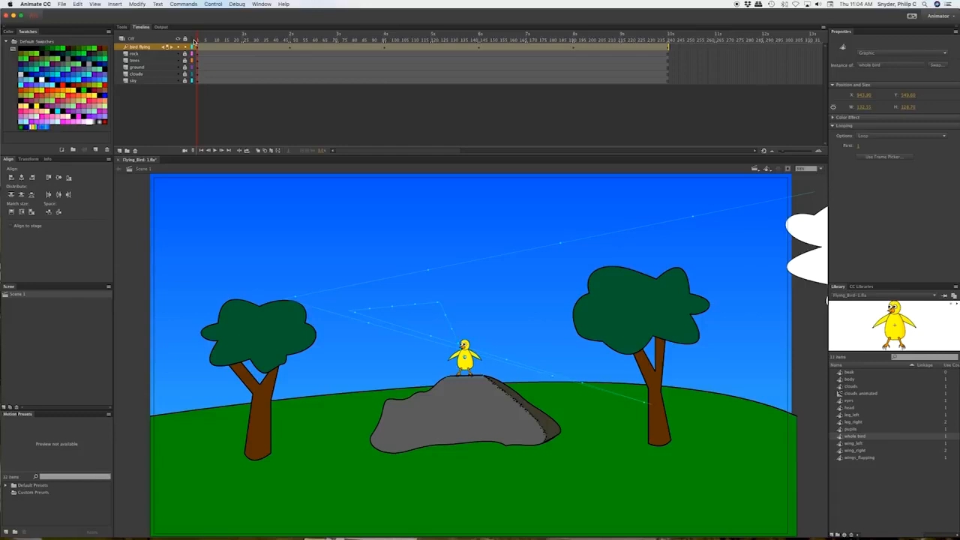
key(Return)
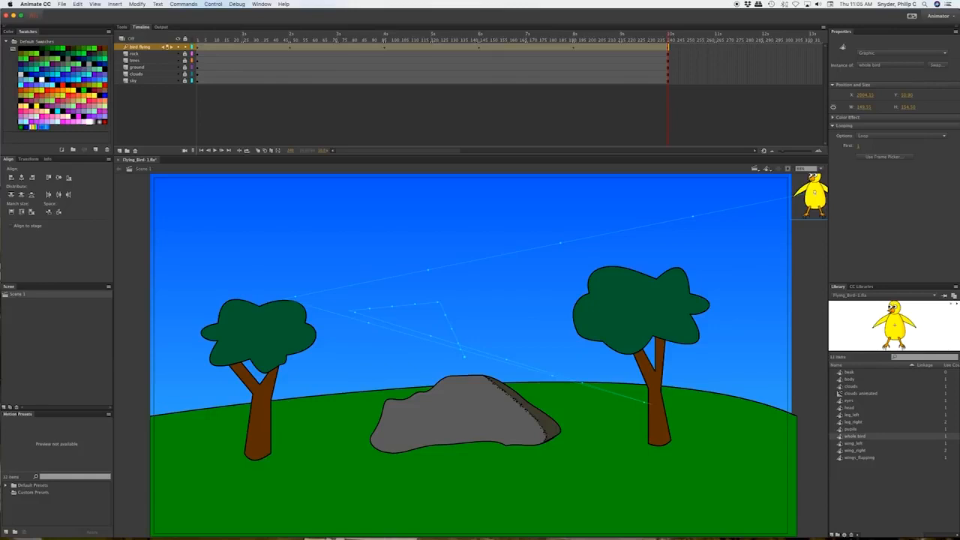
click(198, 44)
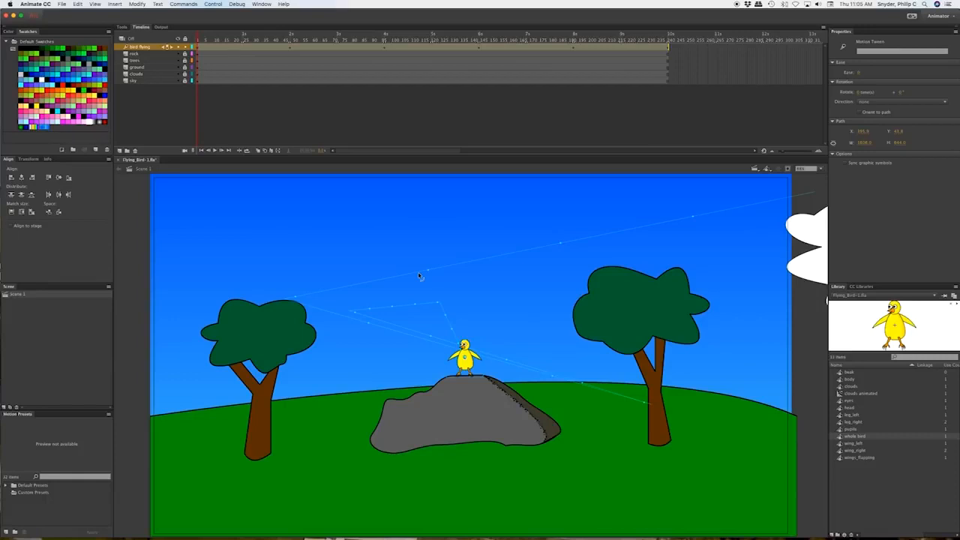
mouse_move(197, 37)
mouse_down()
mouse_move(282, 37)
mouse_move(189, 53)
mouse_up()
- Bend the motion path into smooth curves from the rock around the left turn and down across the rock, pulling the left turning point inward
click(454, 328)
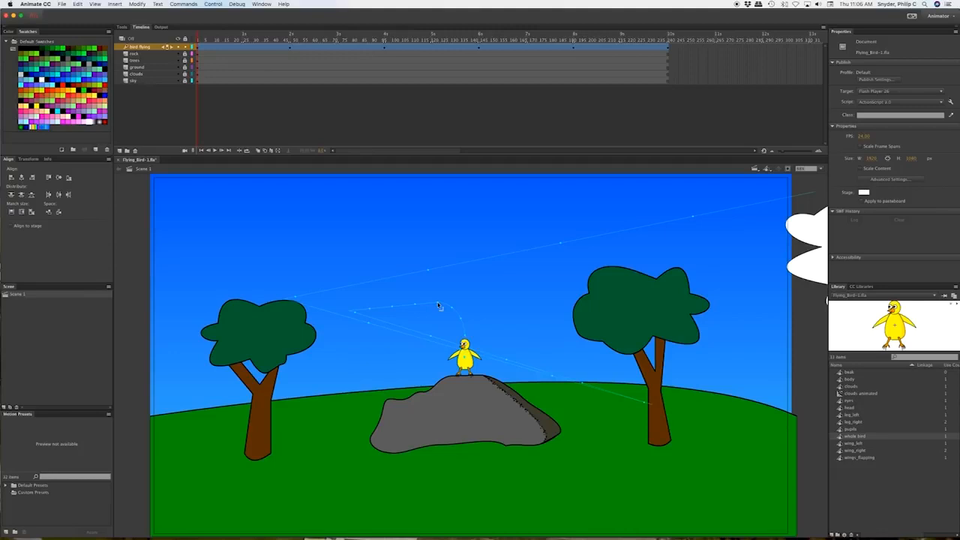
drag(438, 303, 370, 315)
click(304, 372)
drag(304, 372, 262, 365)
click(355, 313)
drag(349, 318, 351, 318)
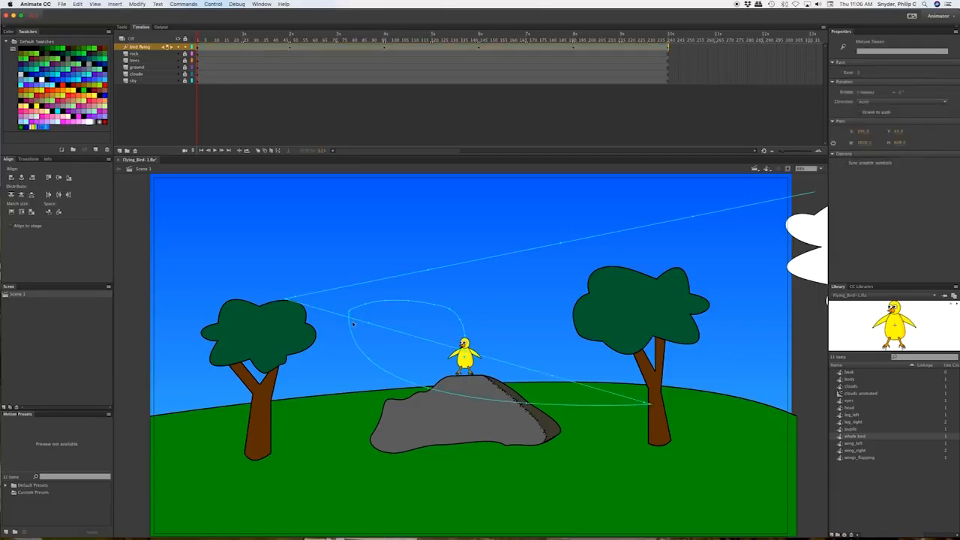
click(350, 325)
drag(350, 312, 359, 331)
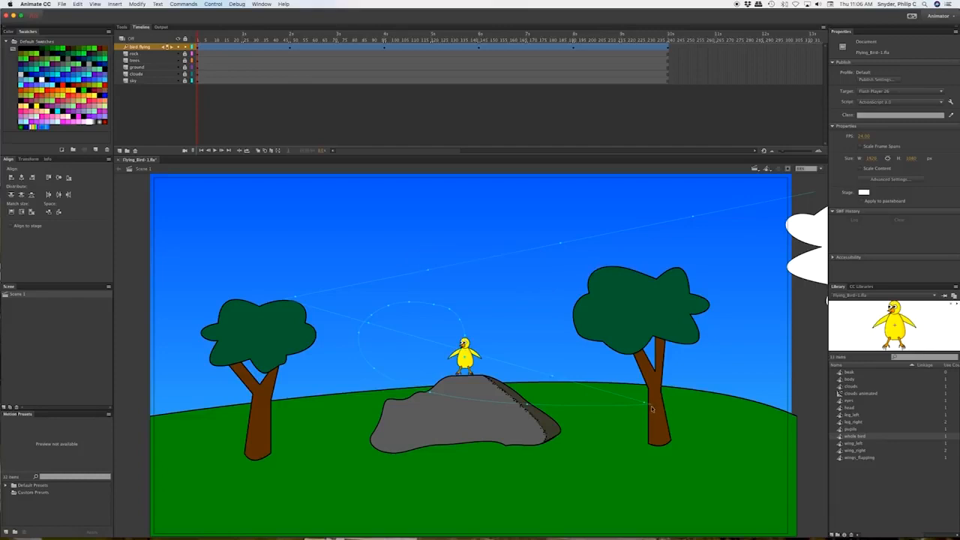
- Round the motion path's turn by the right tree and curve its return to the left tree and its exit off the stage
drag(652, 409, 786, 400)
drag(518, 411, 685, 469)
drag(372, 318, 344, 322)
drag(296, 301, 2, 308)
- Play the curved flight on the timeline, rewind to the first frame and test the movie
key(Return)
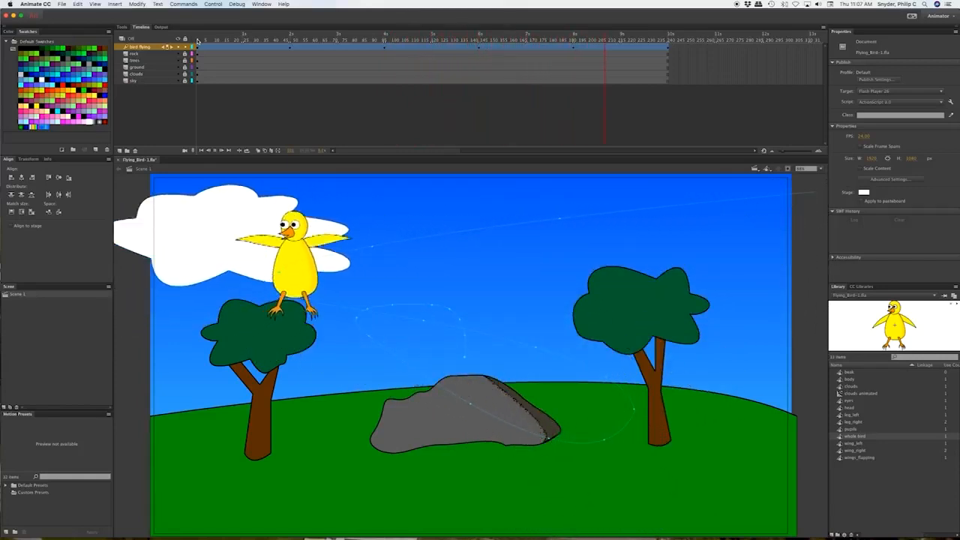
drag(197, 41, 160, 46)
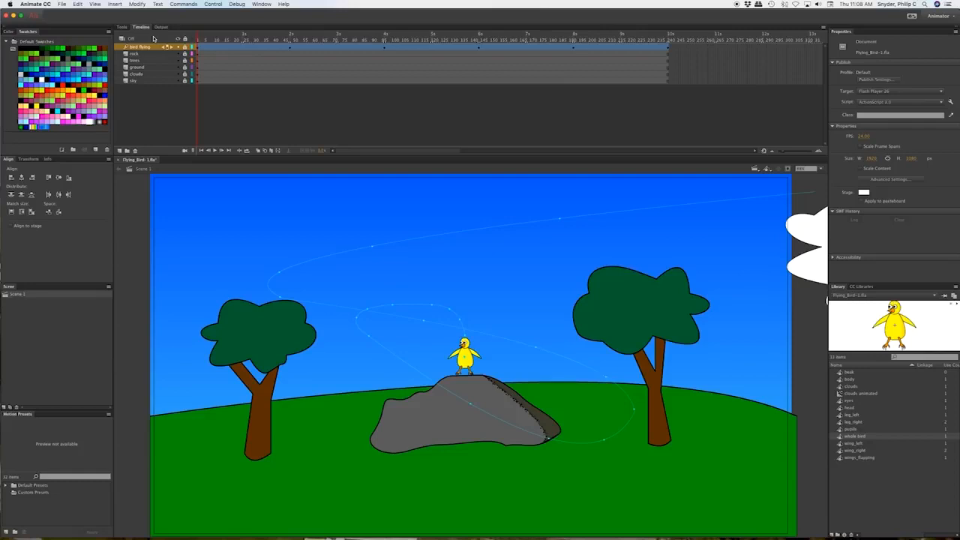
key(super+Return)
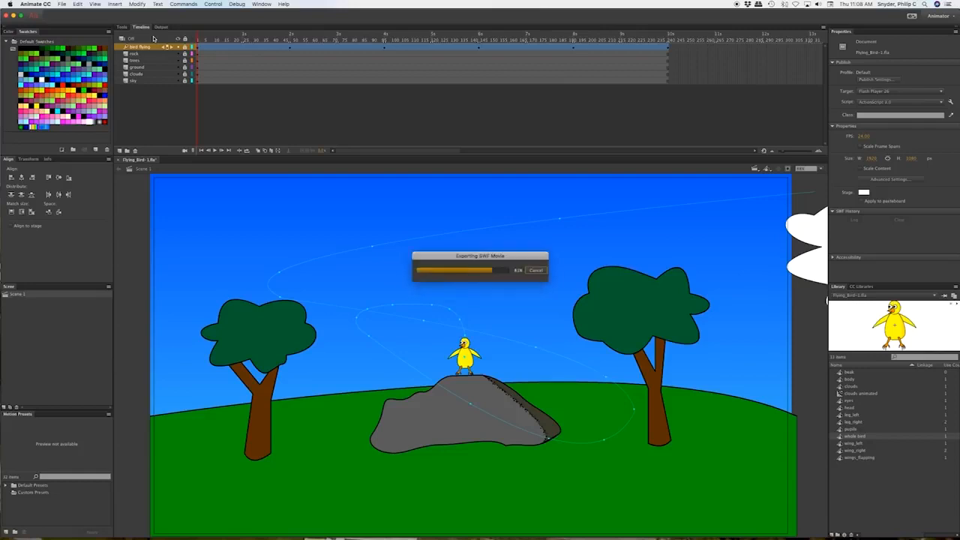